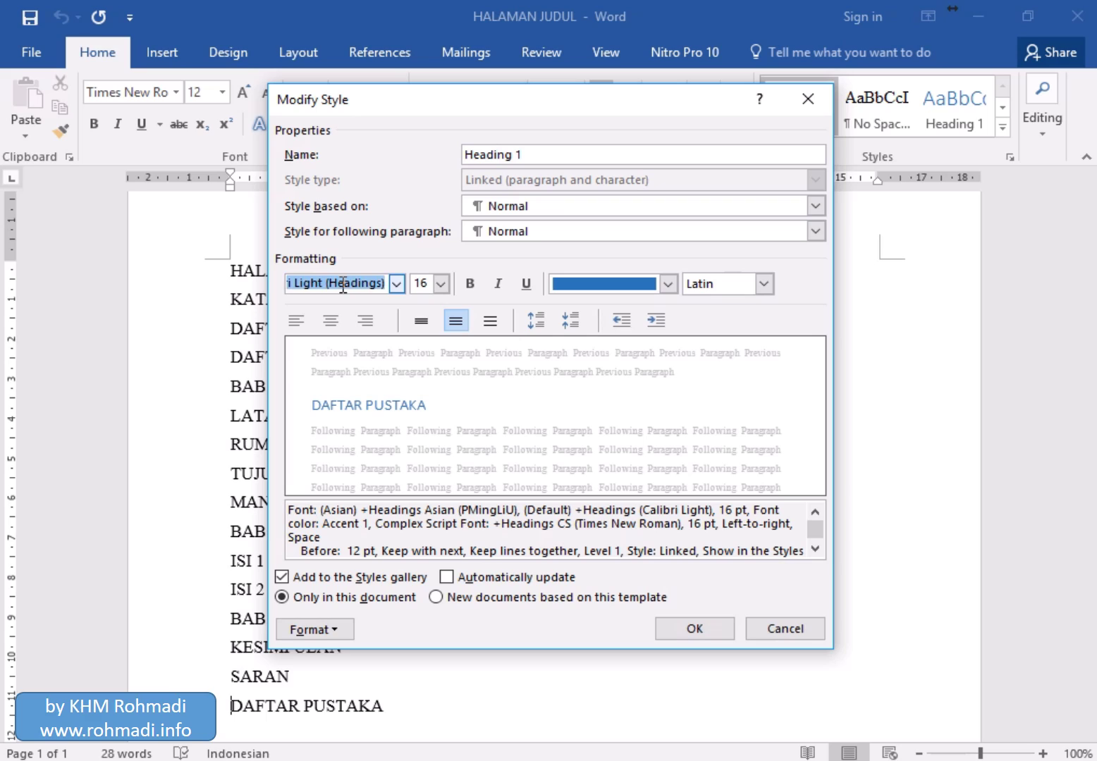
- Format the Heading 1 style as Times New Roman, 14 pt, bold, Automatic font colour and centered
text(Times New Roman)
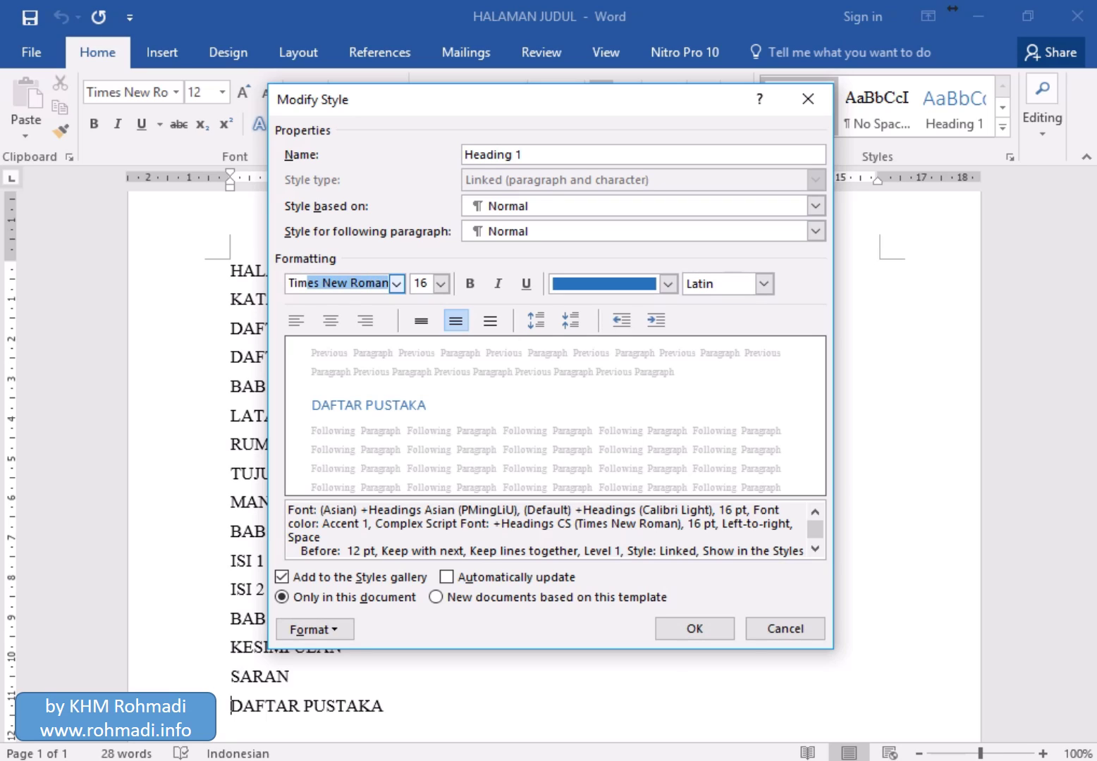
click(441, 284)
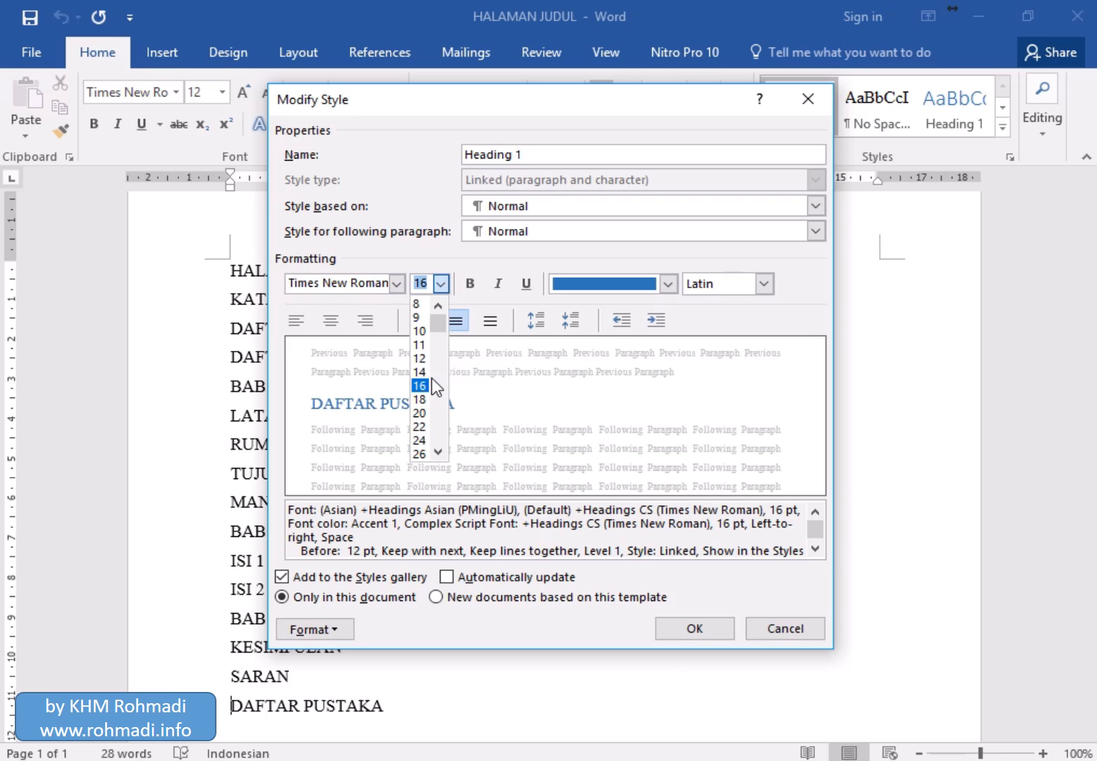
click(428, 371)
click(468, 282)
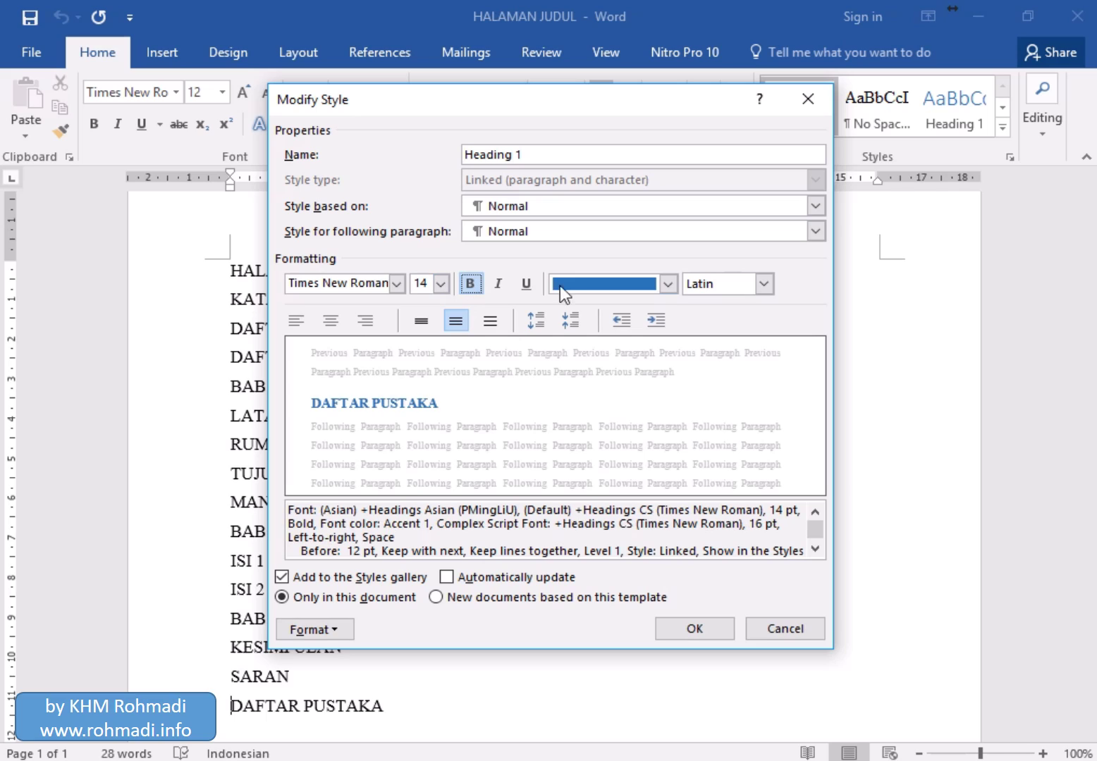
click(586, 288)
click(583, 312)
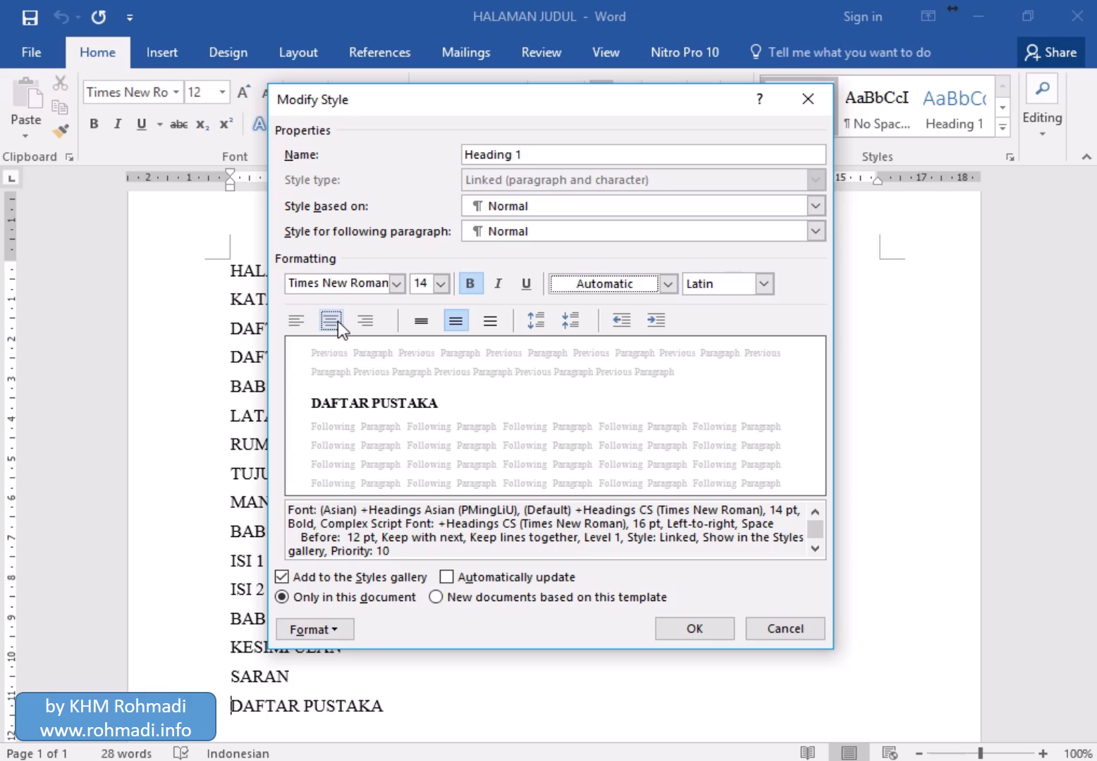
click(331, 321)
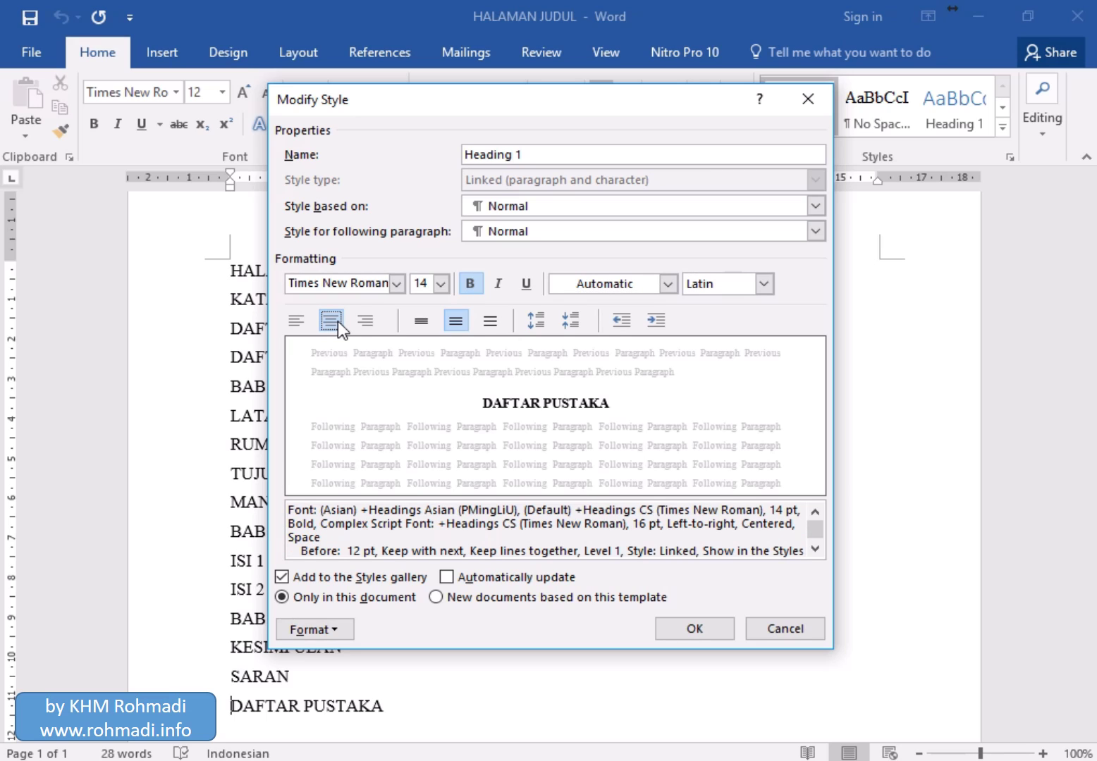
- Set the Heading 1 style's paragraph spacing to 0 pt before with 1.5 line spacing, and save the style
click(334, 629)
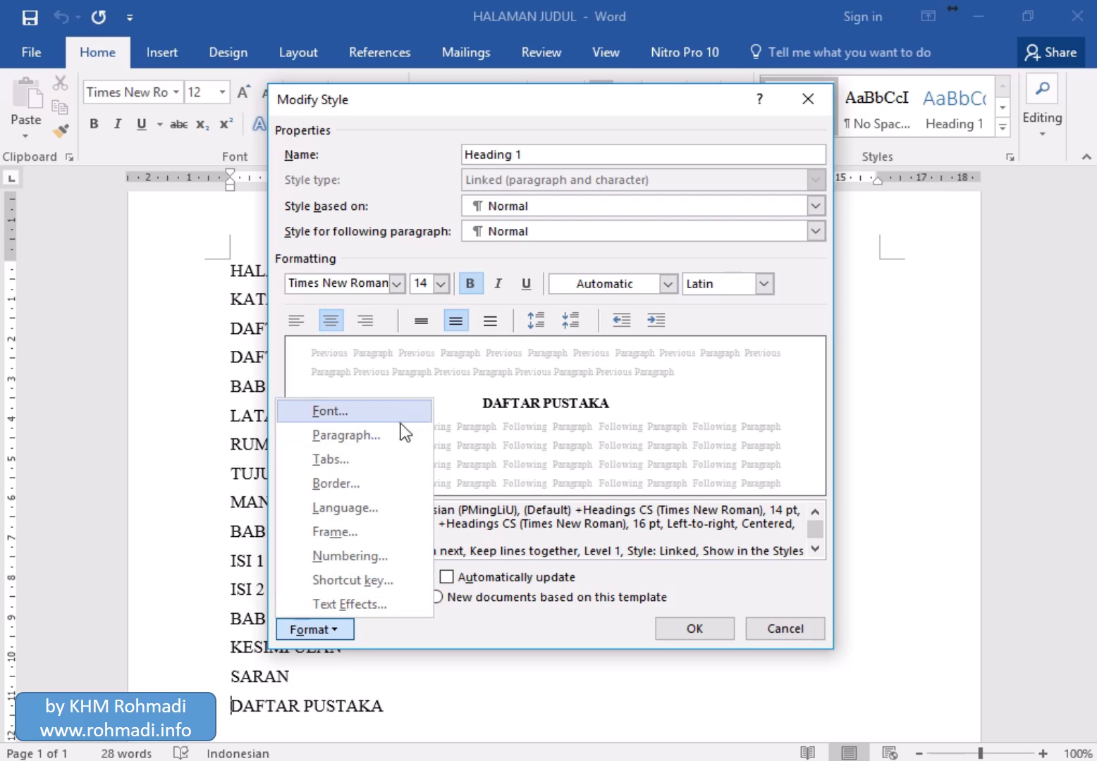
click(397, 437)
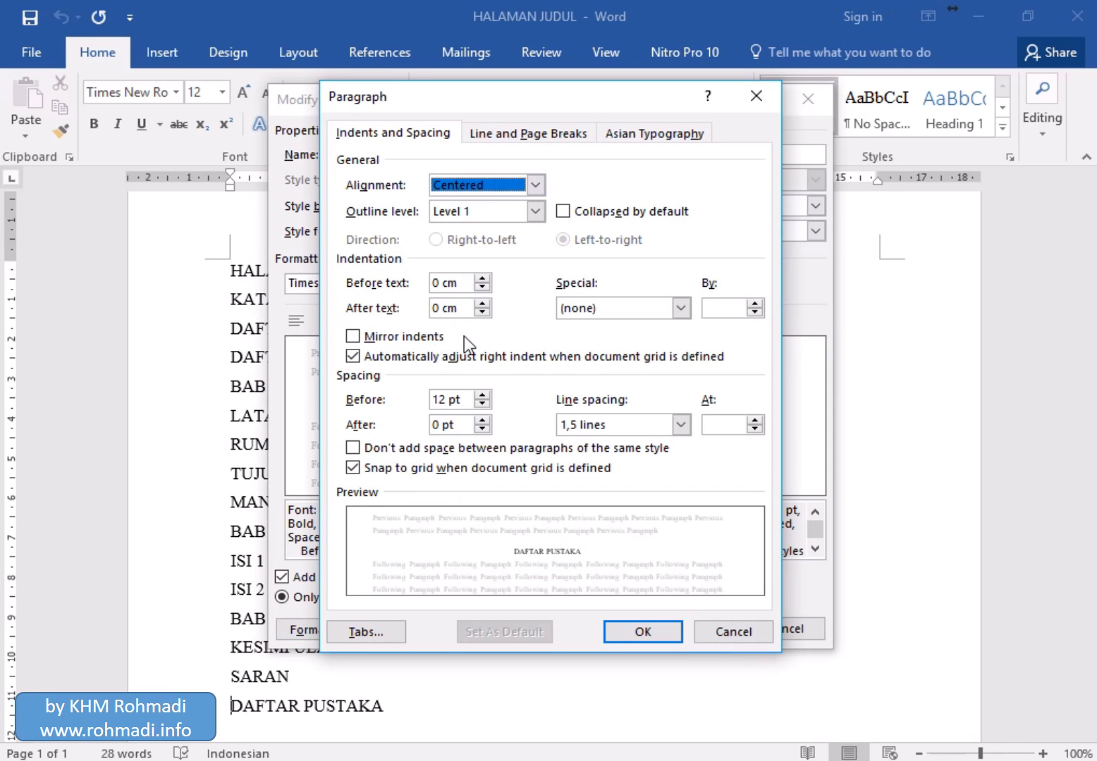
click(480, 405)
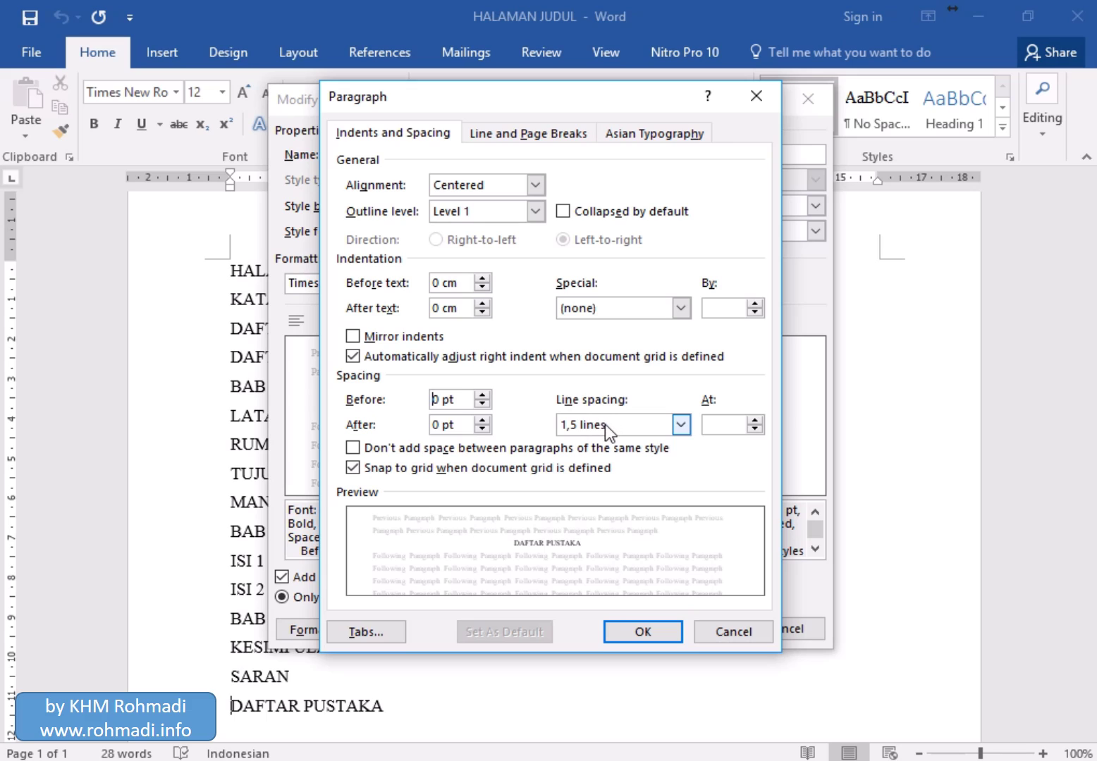
click(610, 424)
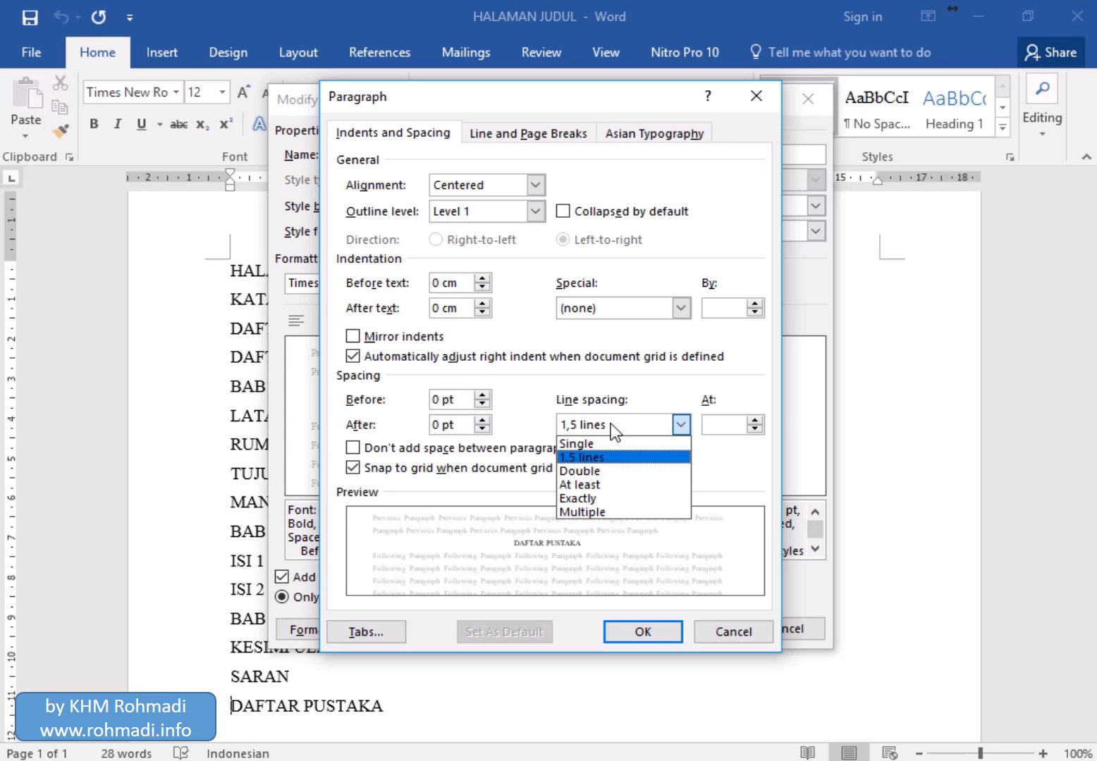
click(611, 424)
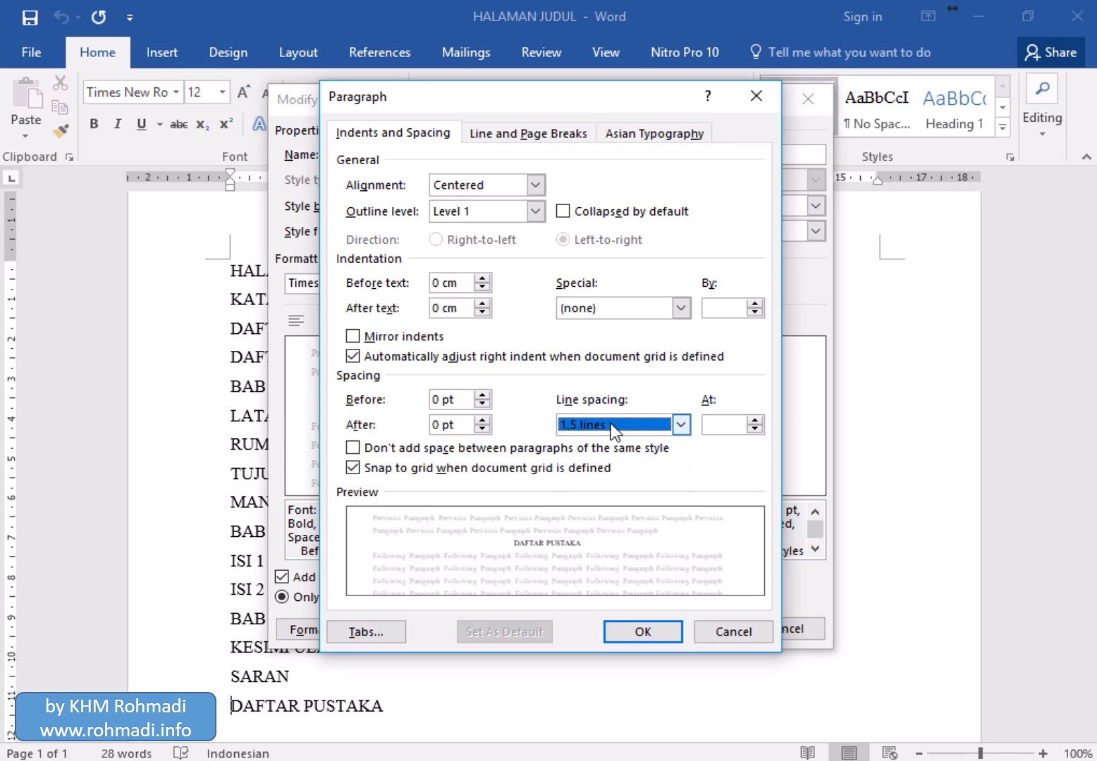
click(644, 625)
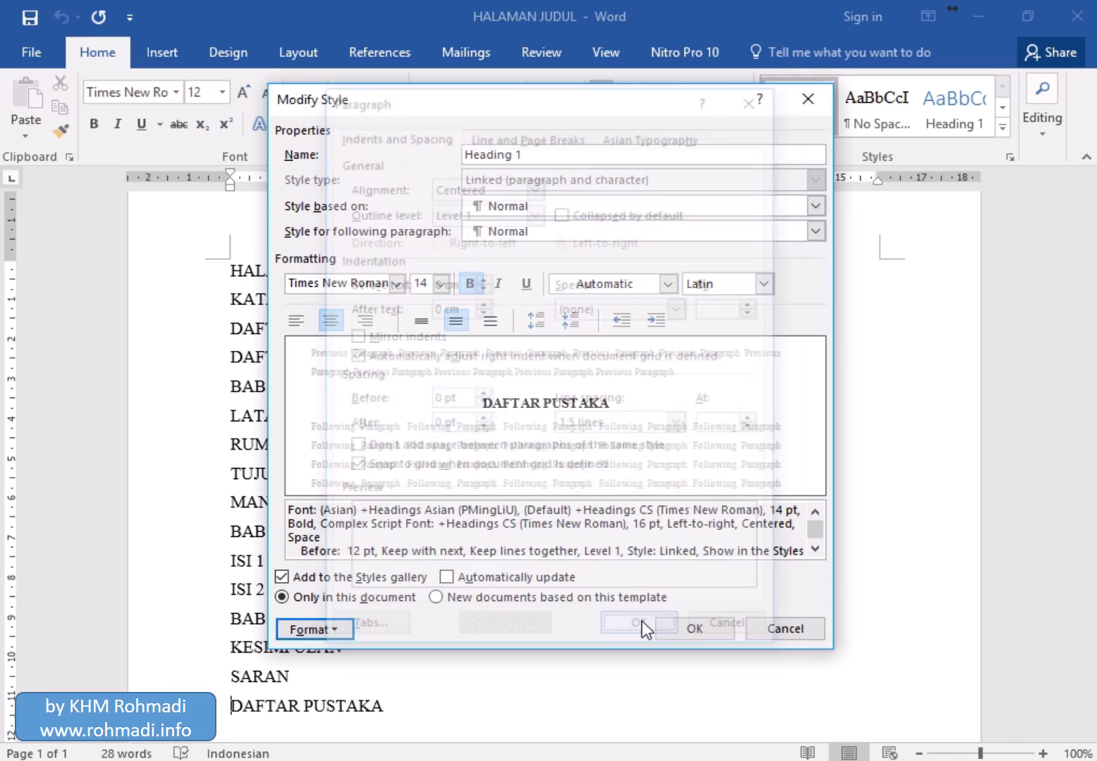
click(669, 629)
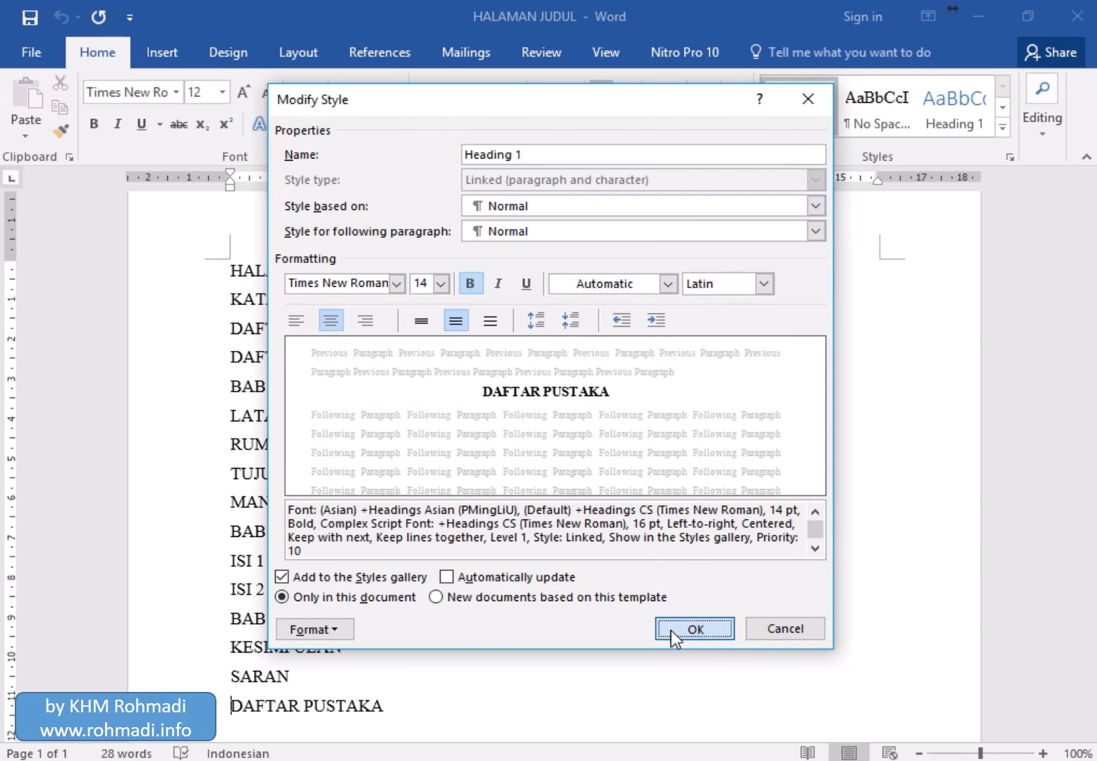
- Modify the Heading 2 style to use Times New Roman, 12 pt, bold, with Automatic font colour
click(1001, 130)
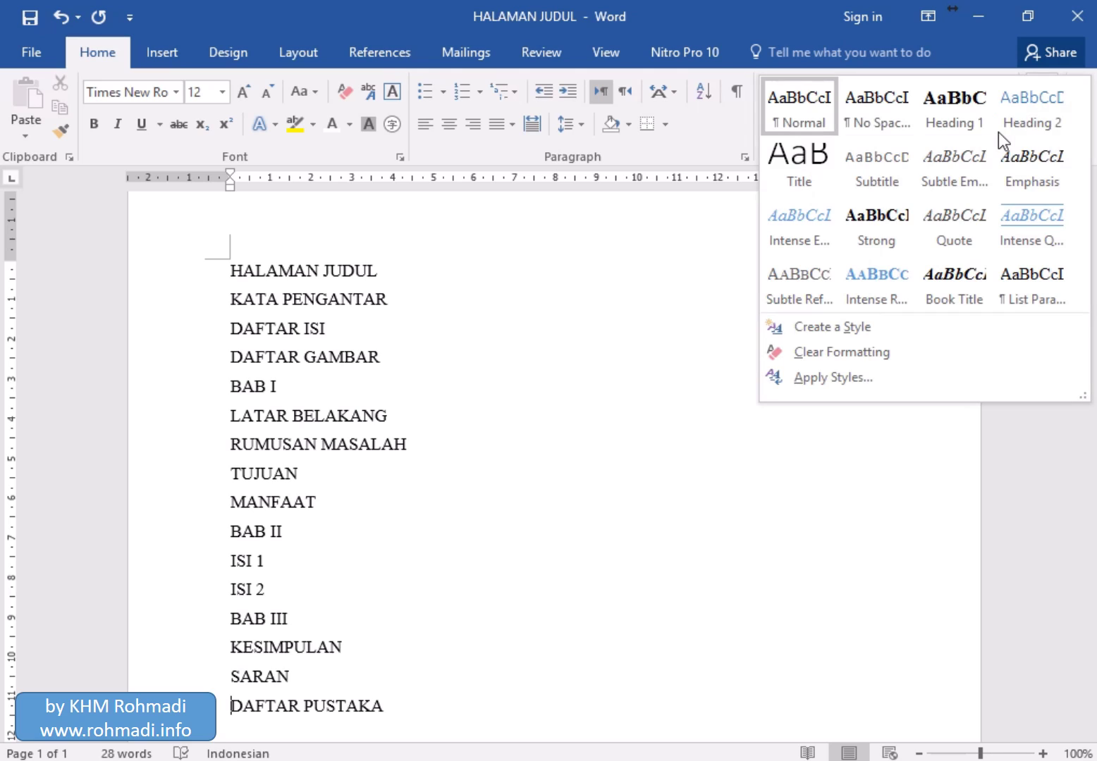
right_click(1034, 120)
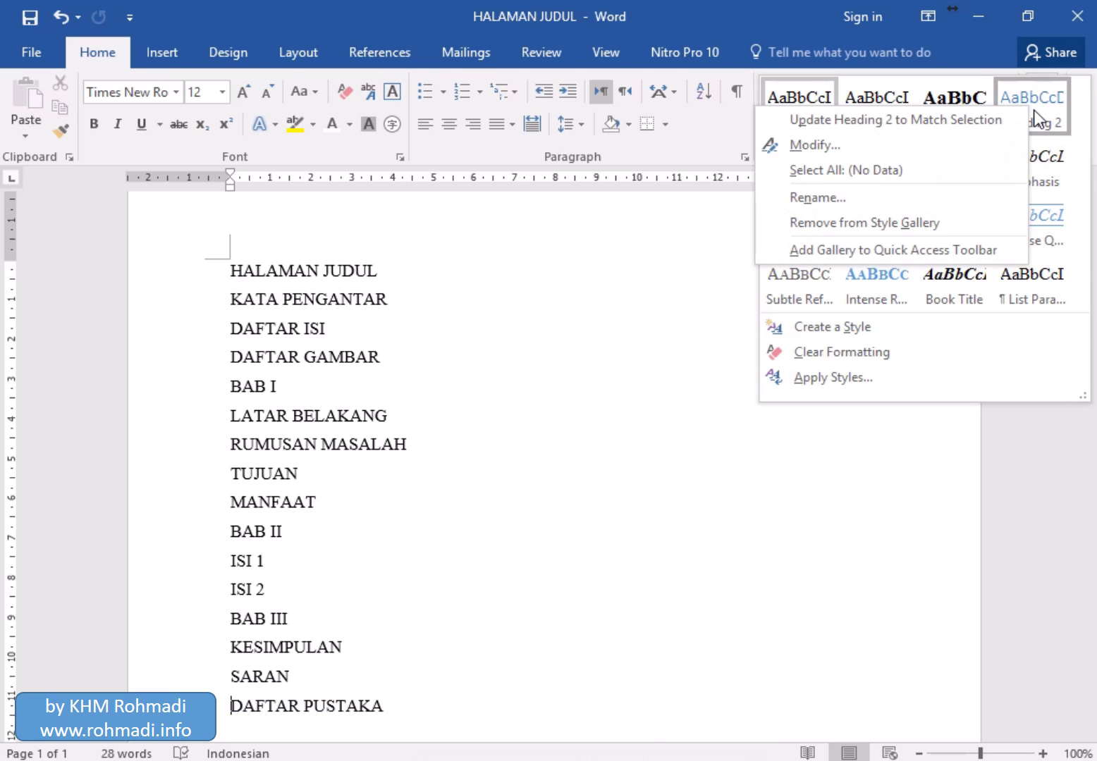
click(992, 142)
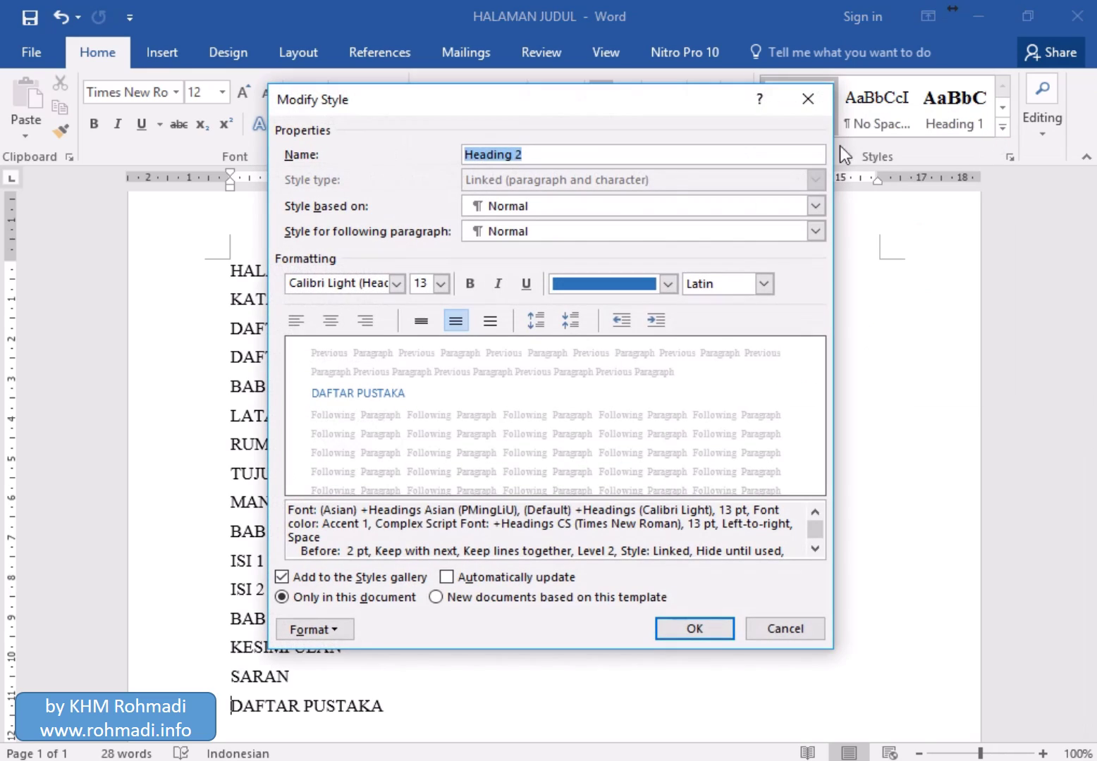
click(351, 283)
text(Times New Roman)
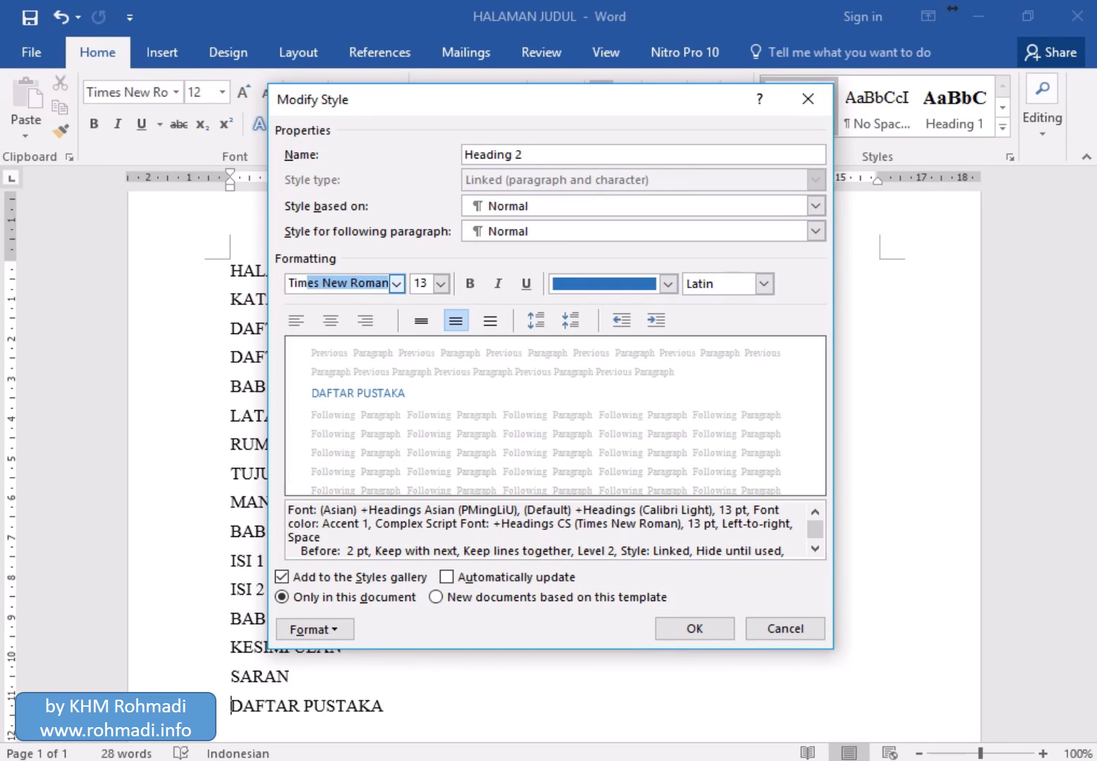
click(419, 289)
text(12)
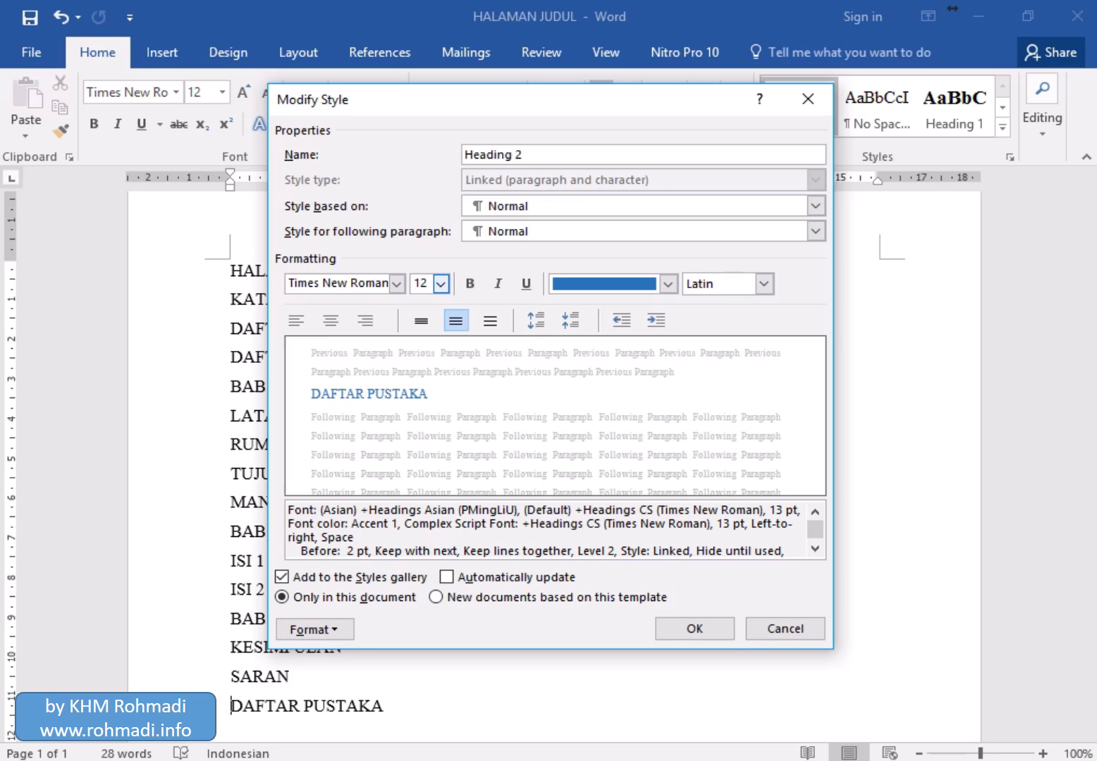
click(476, 281)
click(574, 286)
click(572, 307)
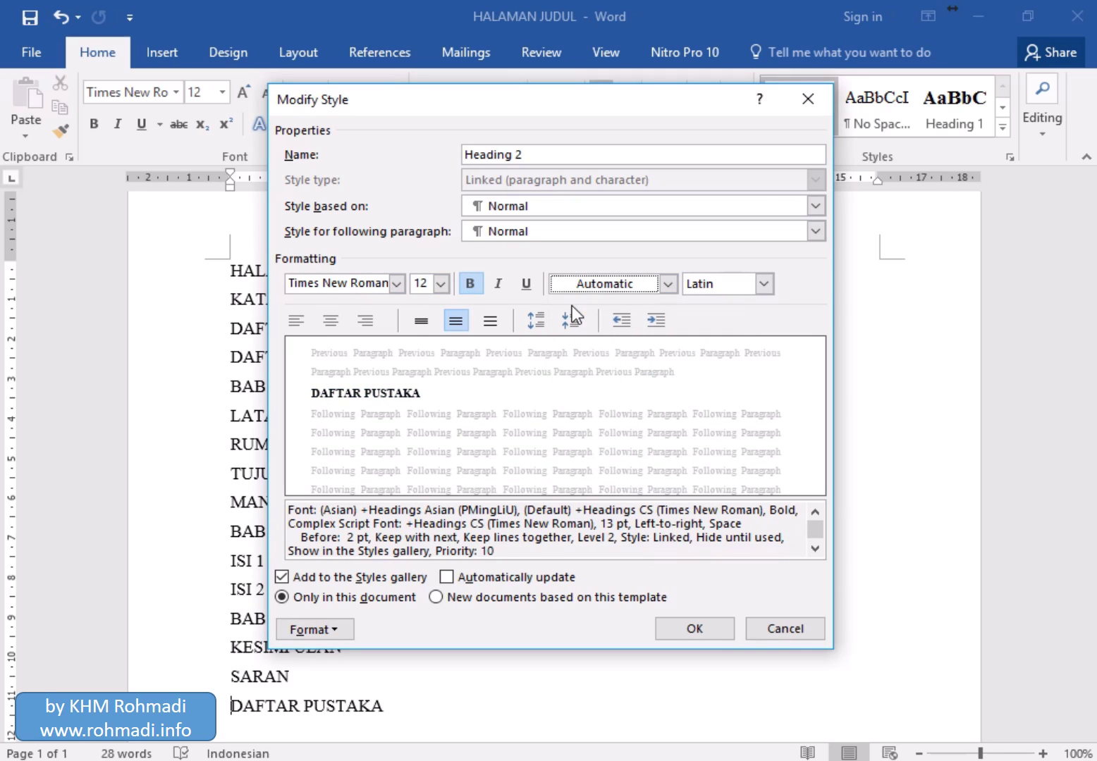
- Set the Heading 2 style's paragraph spacing to 0 pt before with 1.5 line spacing
click(345, 629)
click(392, 434)
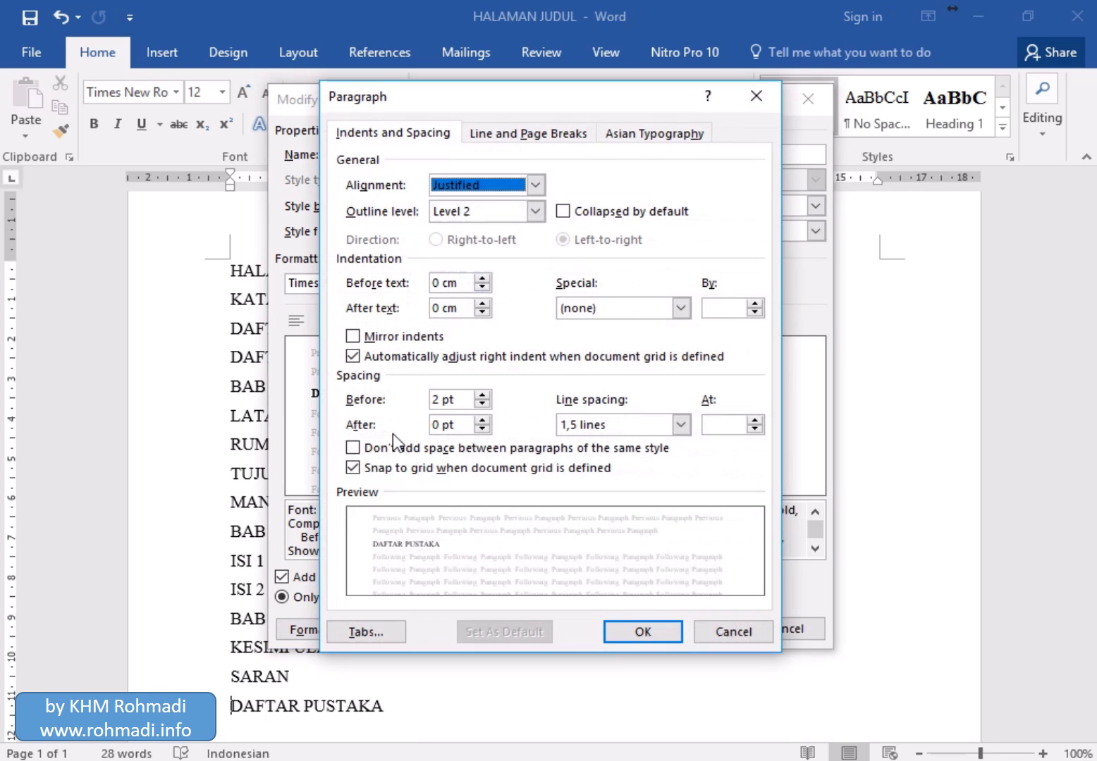
click(448, 186)
click(448, 188)
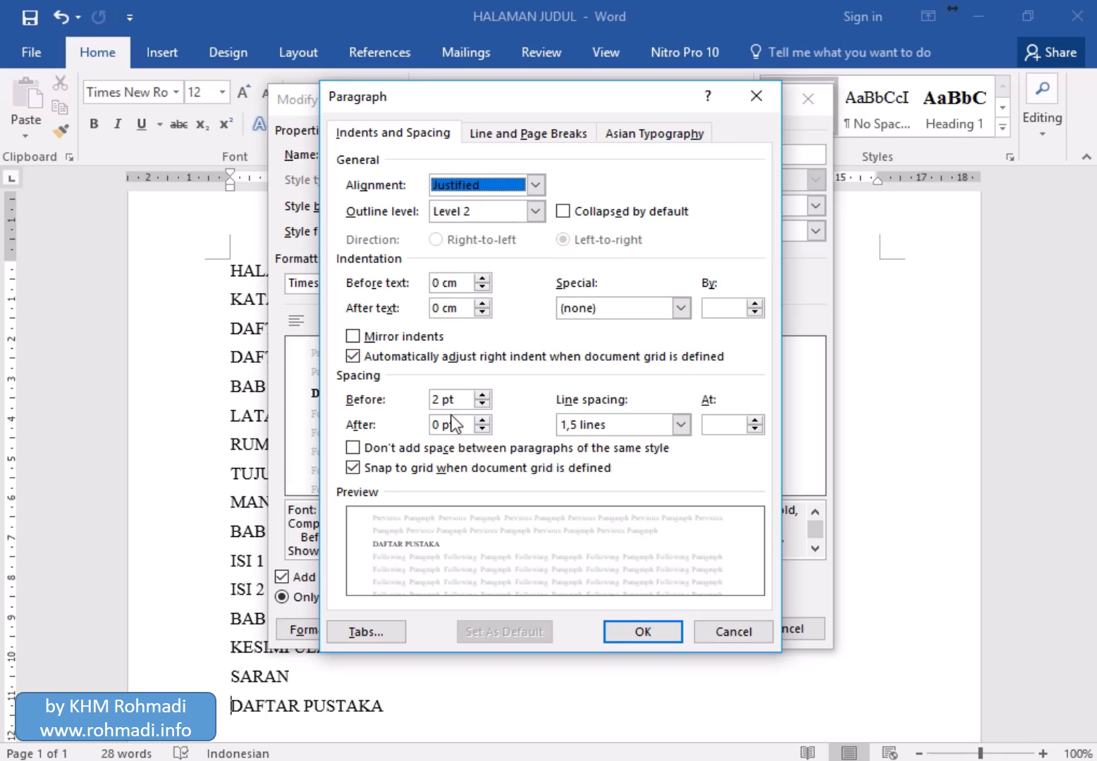
click(482, 407)
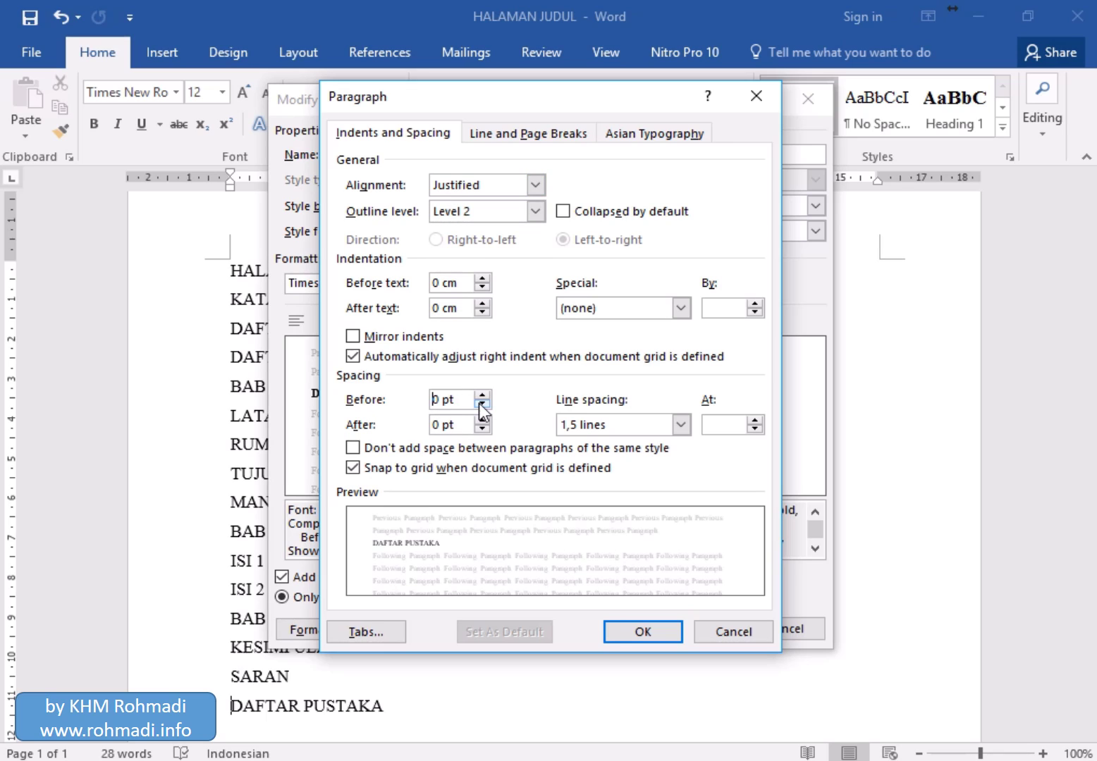
click(576, 426)
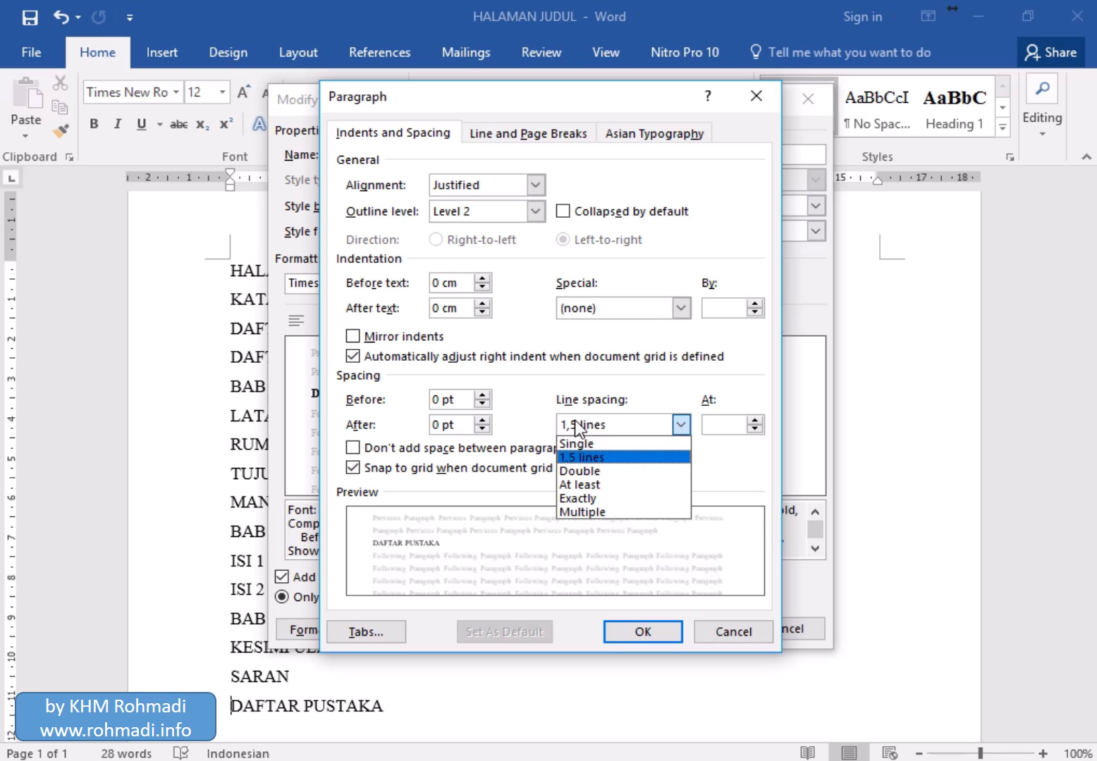
click(577, 426)
click(639, 634)
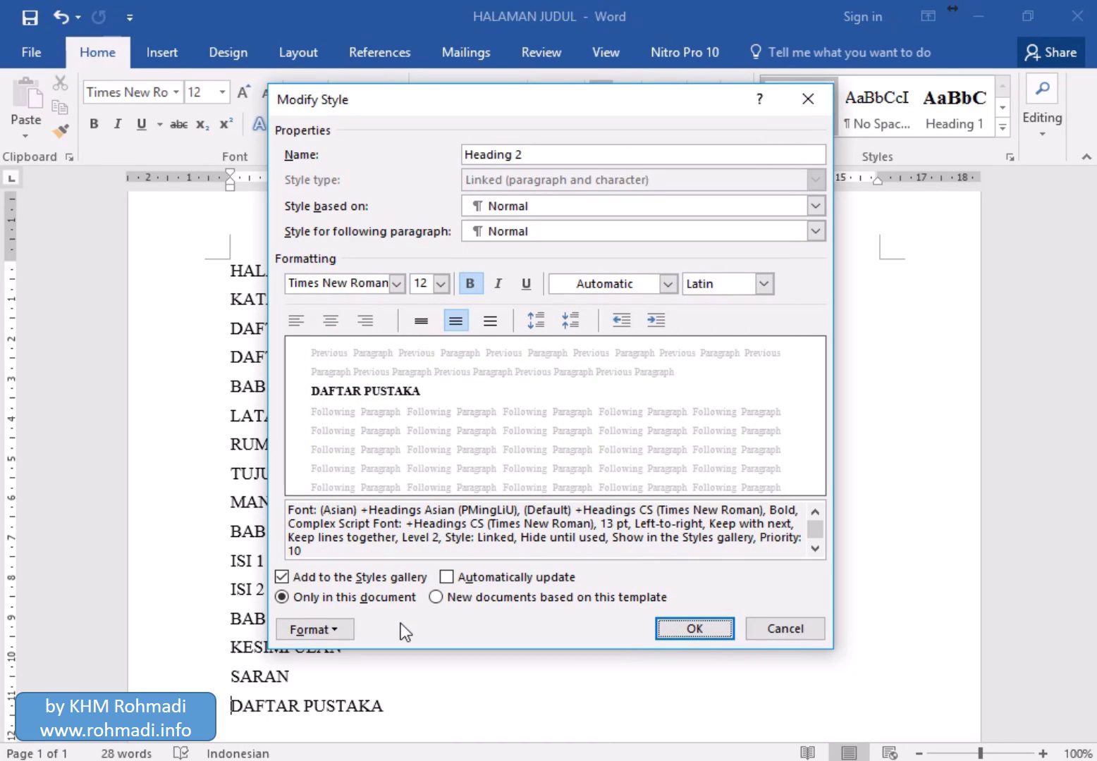
- Add A. B. C. numbering to the Heading 2 style, reduce its indent to 0 cm, and save the style
click(344, 630)
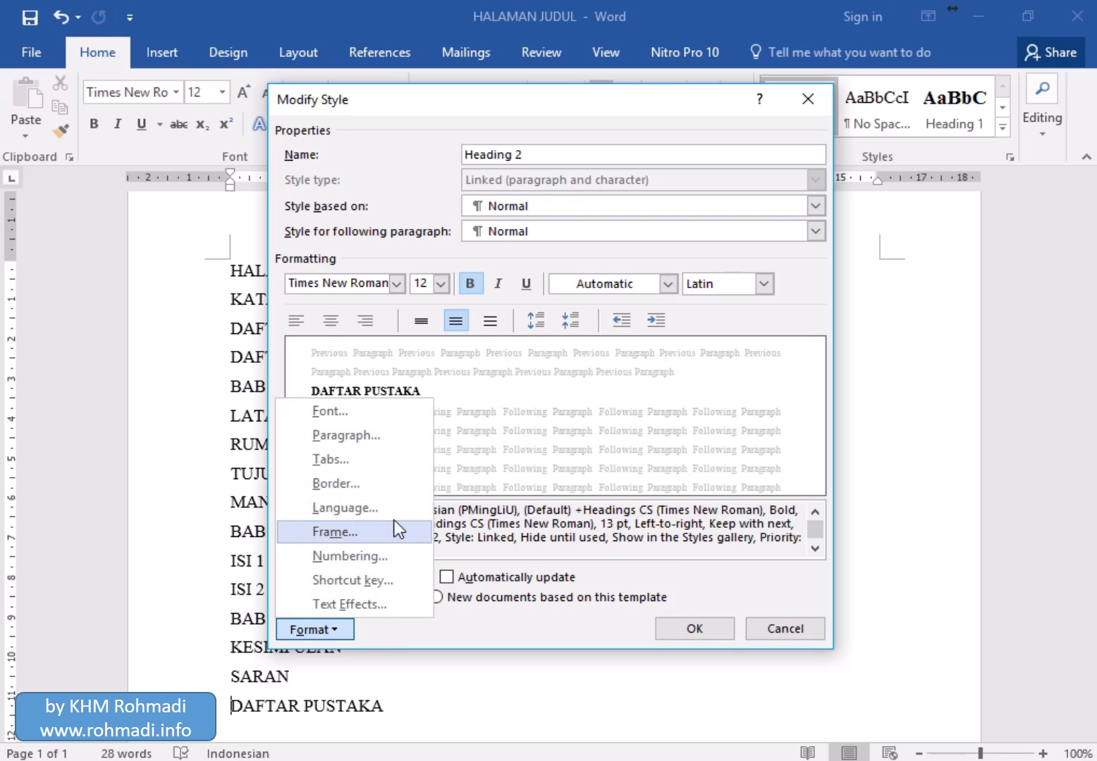
click(394, 553)
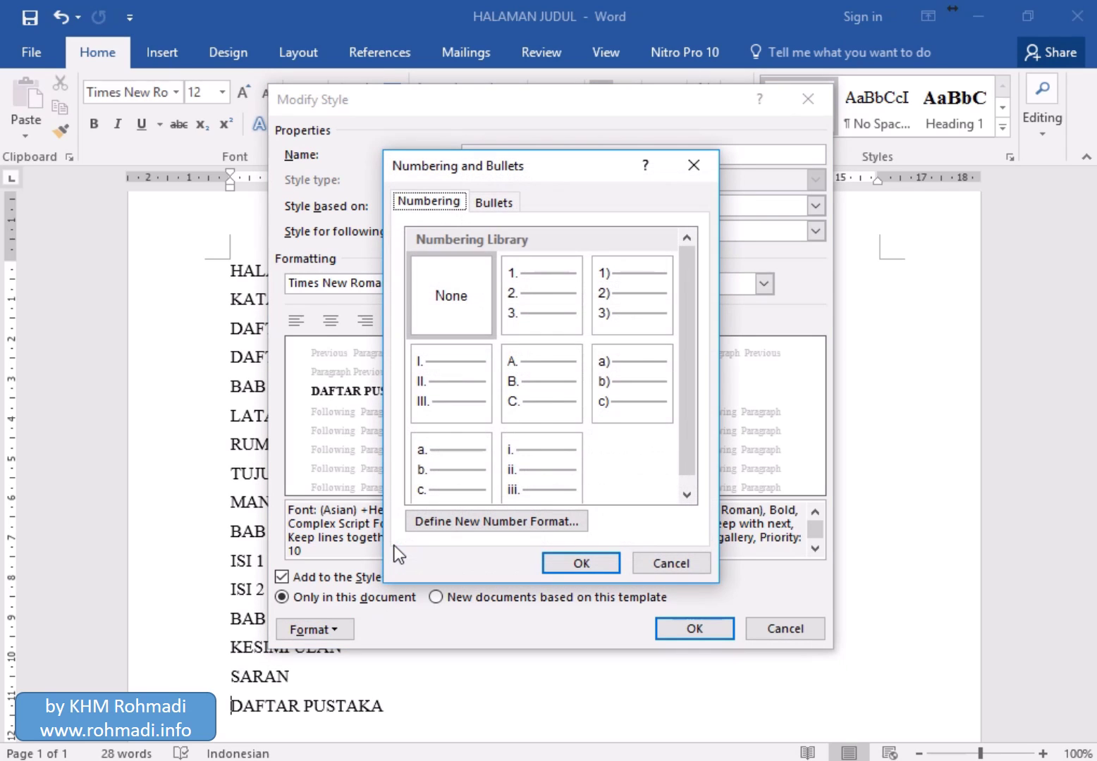
click(544, 386)
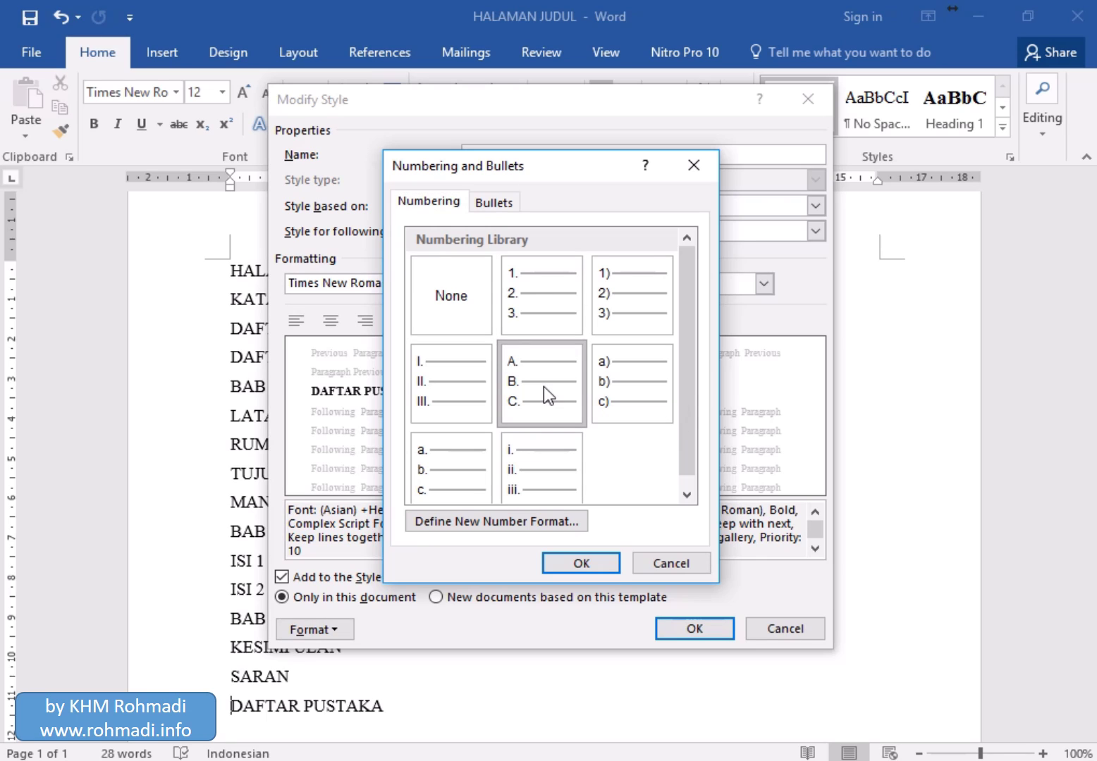
click(579, 562)
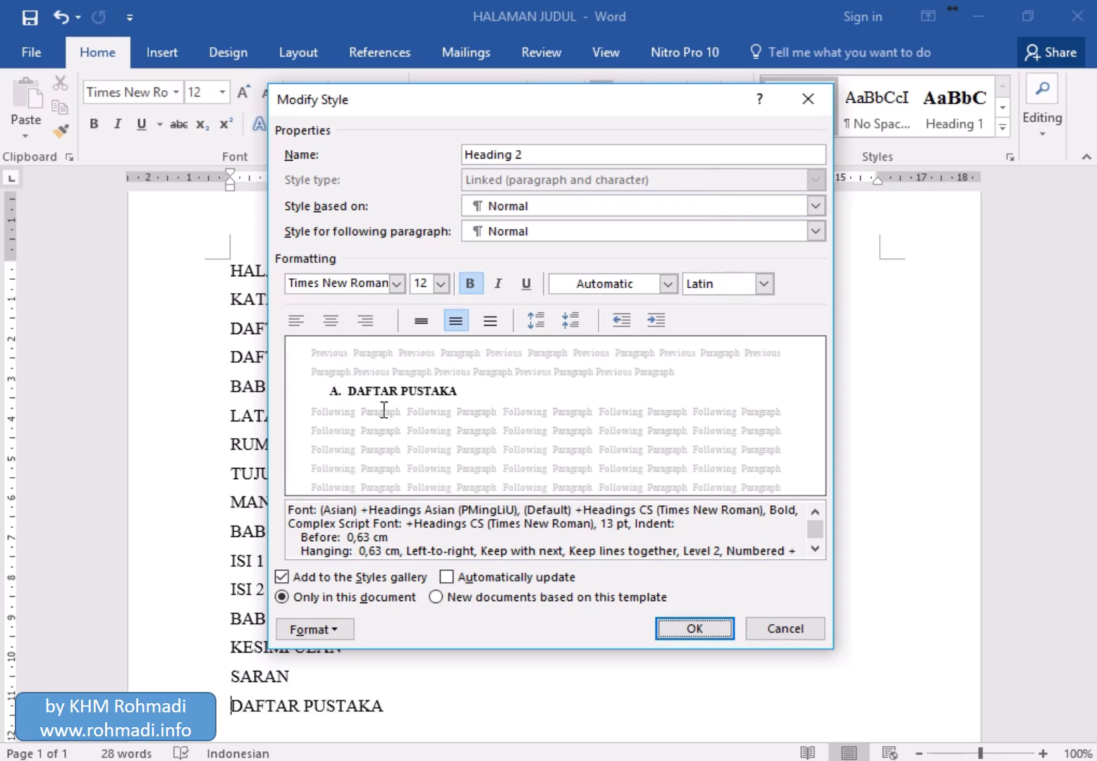
click(622, 320)
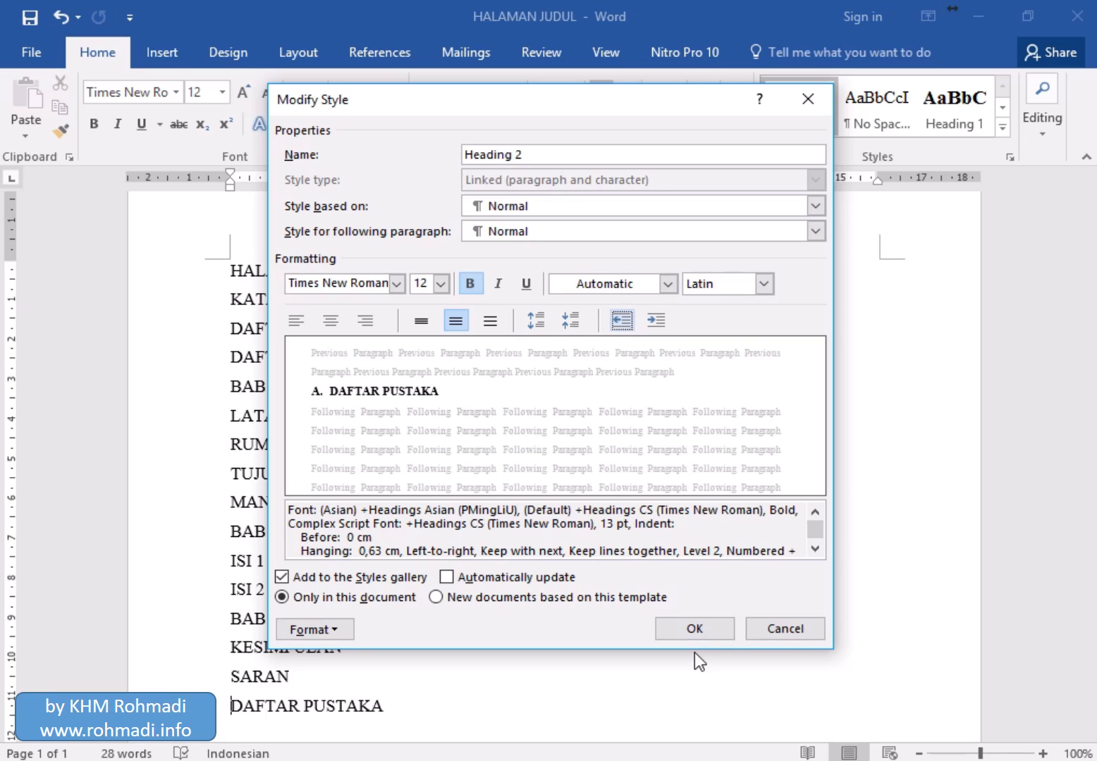
click(688, 629)
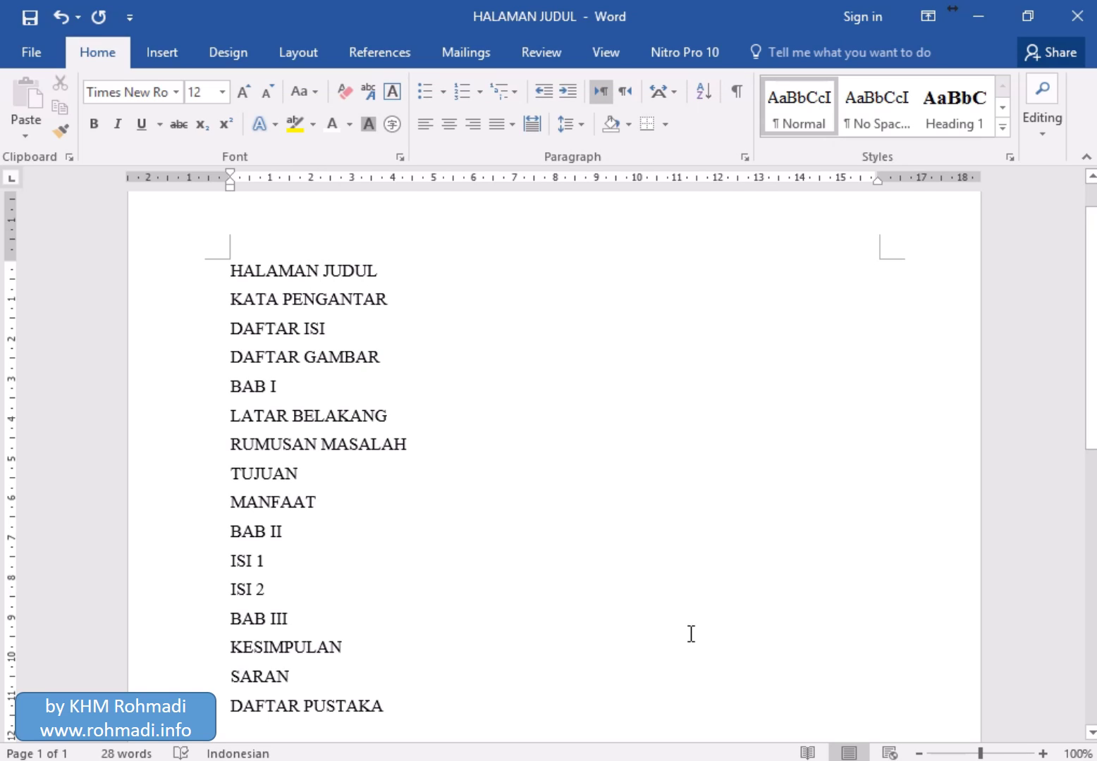
- Try applying Heading 1 at once to HALAMAN JUDUL through BAB I, BAB II, BAB III and DAFTAR PUSTAKA, and undo it
click(1004, 134)
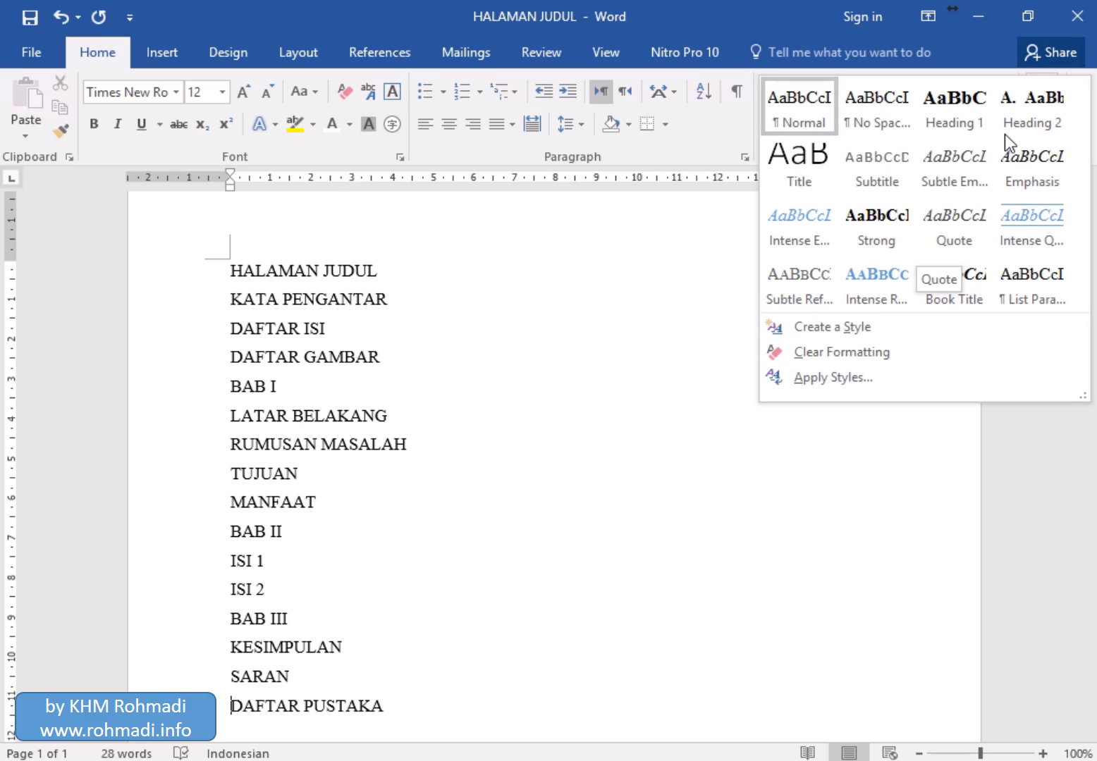
click(518, 272)
drag(198, 272, 207, 389)
ctrl+click(211, 533)
ctrl+click(202, 620)
ctrl+click(199, 708)
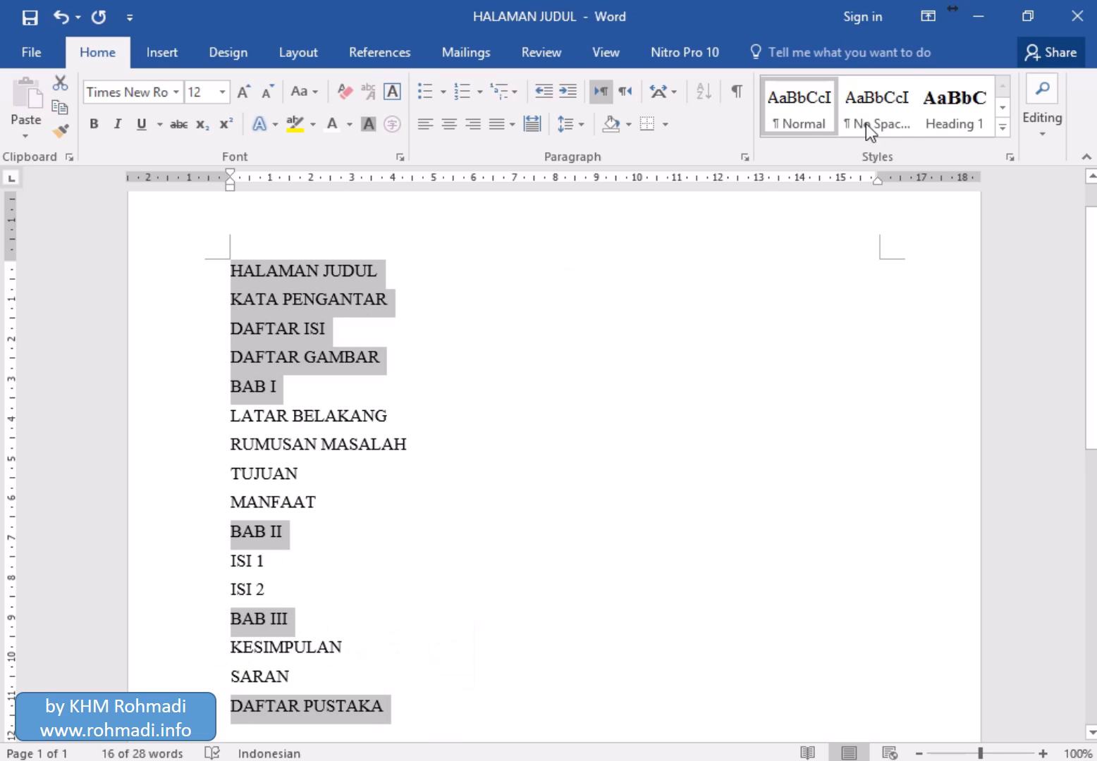
click(937, 115)
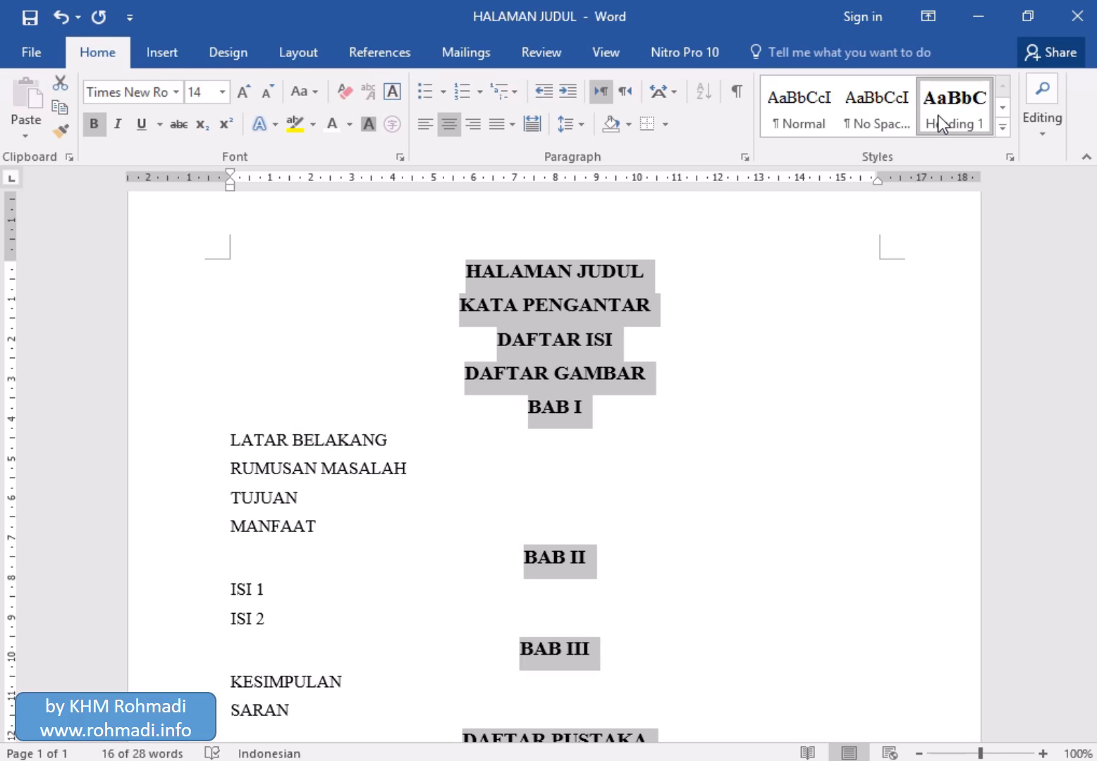
key(ctrl+z)
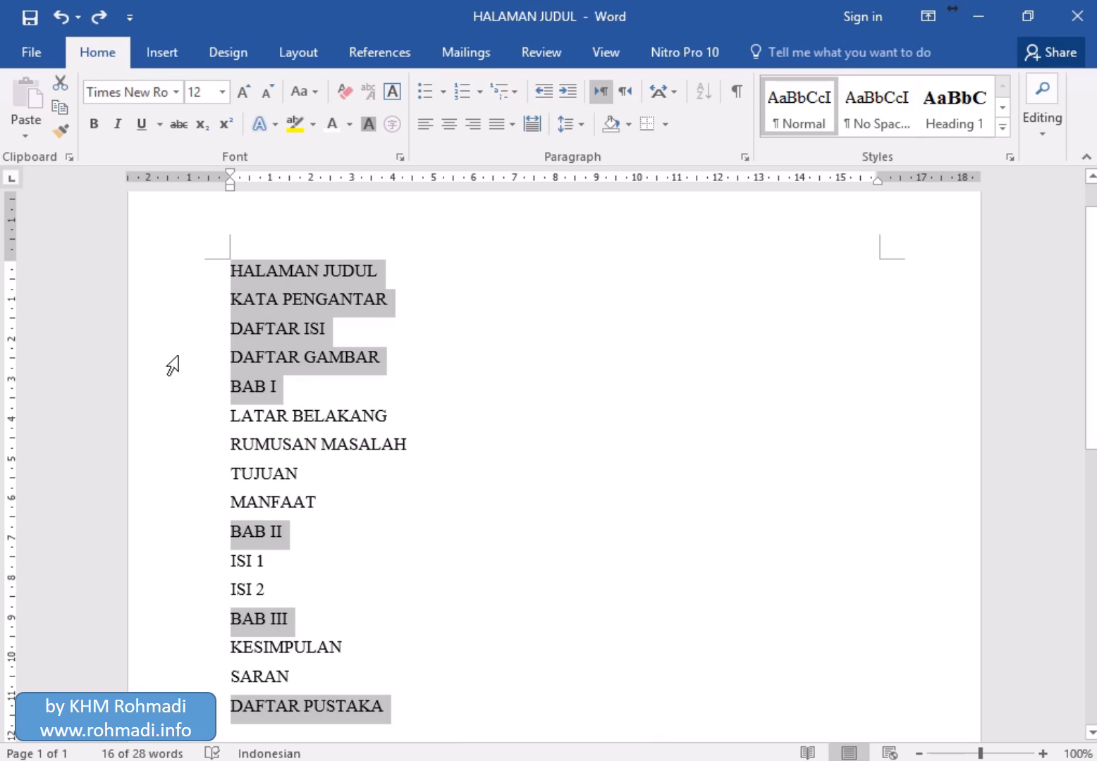
- Apply the Heading 1 style to the lines HALAMAN JUDUL through BAB I and to BAB II
drag(191, 274, 182, 394)
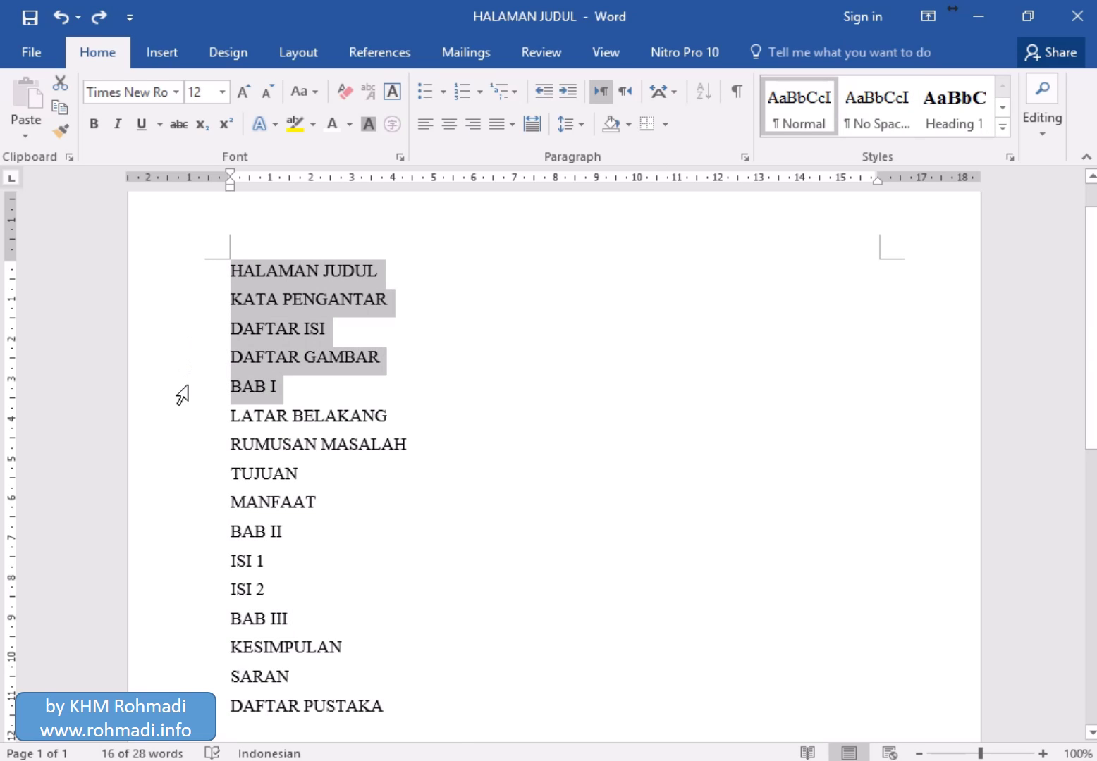
click(931, 110)
click(271, 558)
click(954, 105)
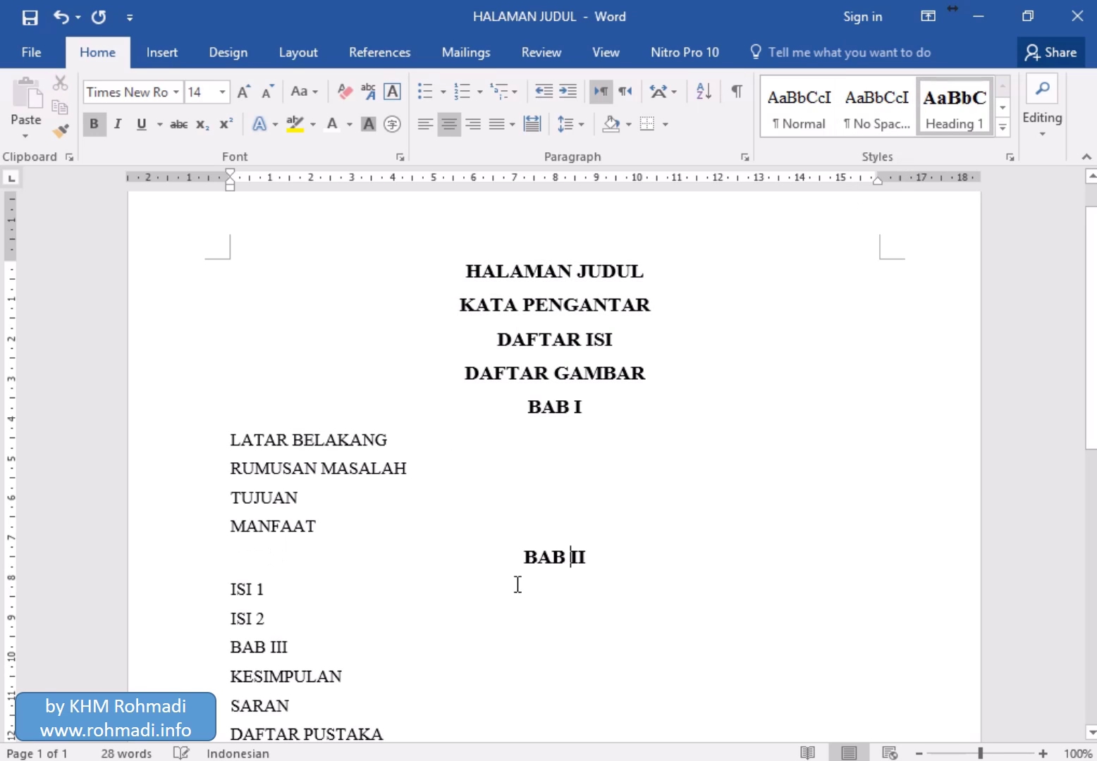
- Apply the Heading 1 style to the lines BAB III and DAFTAR PUSTAKA
click(372, 645)
click(933, 117)
click(390, 737)
click(944, 95)
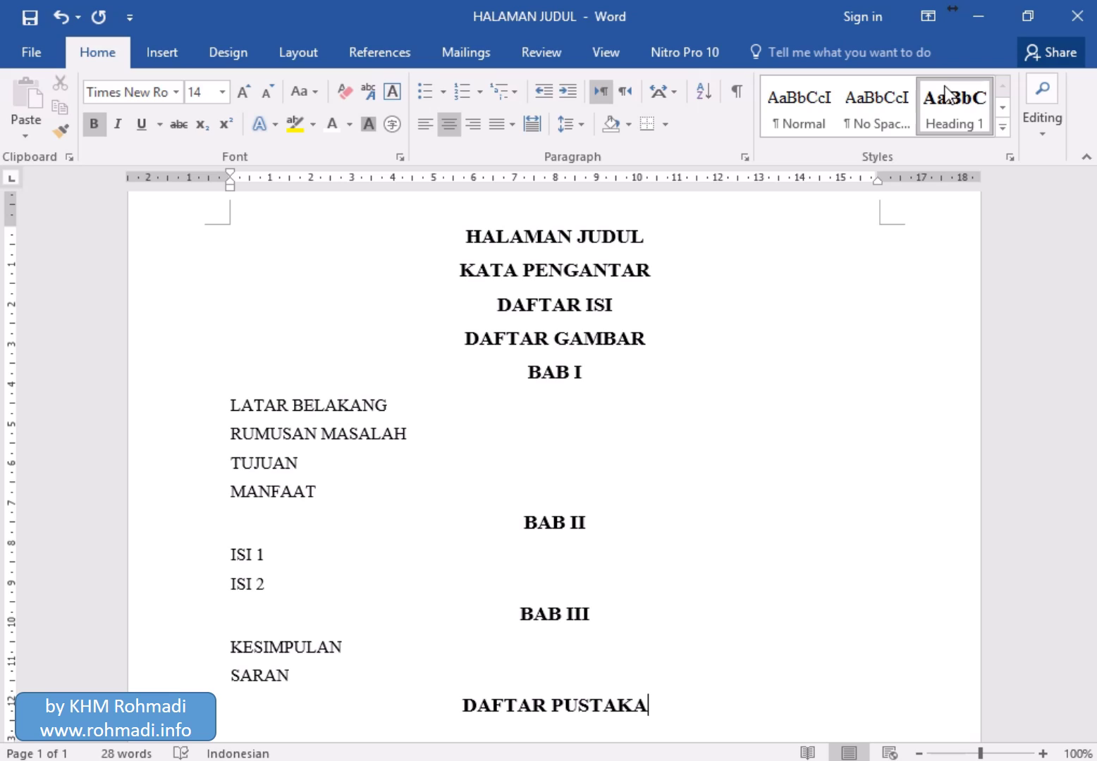
- Apply the Heading 2 style at once to all subheadings under BAB I, BAB II and BAB III
drag(207, 414, 206, 499)
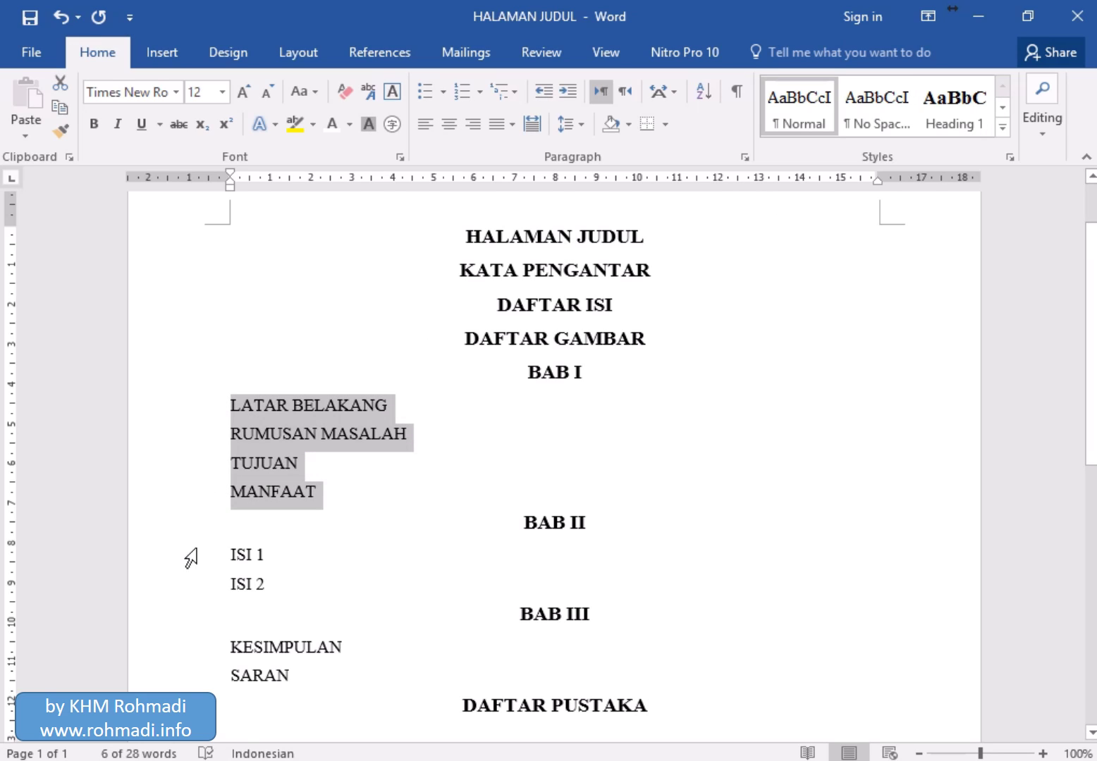
drag(191, 564, 191, 588)
drag(198, 659, 203, 685)
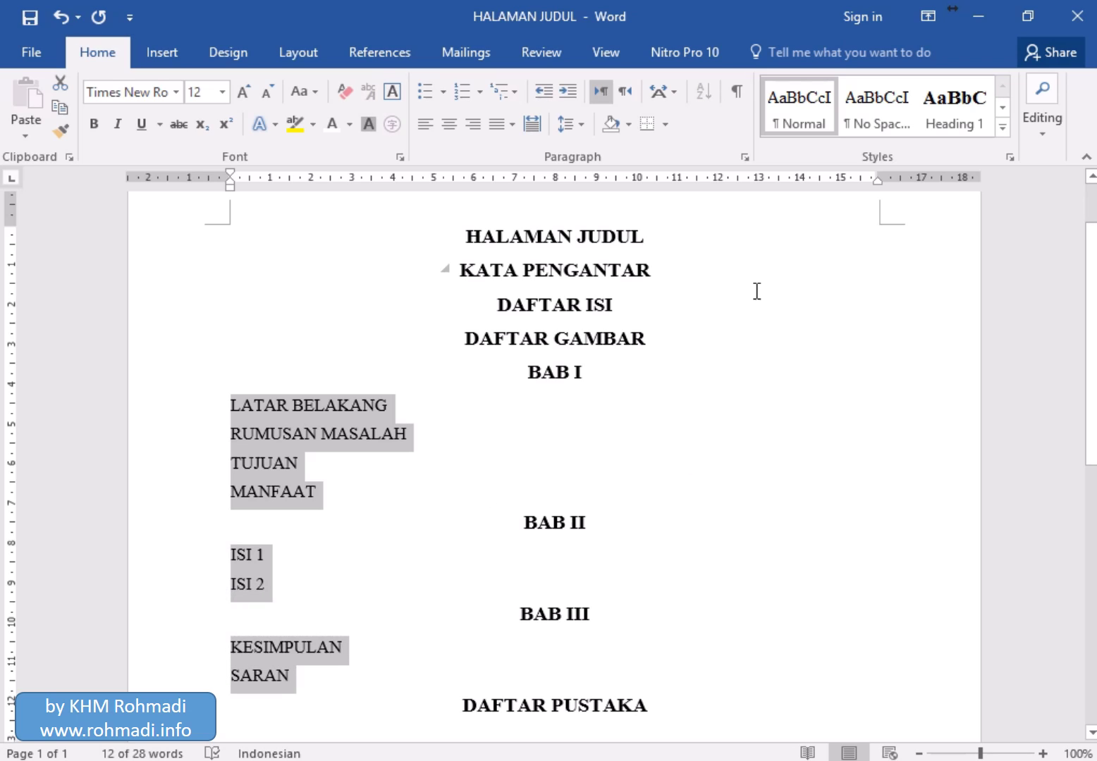
click(1002, 134)
click(1016, 114)
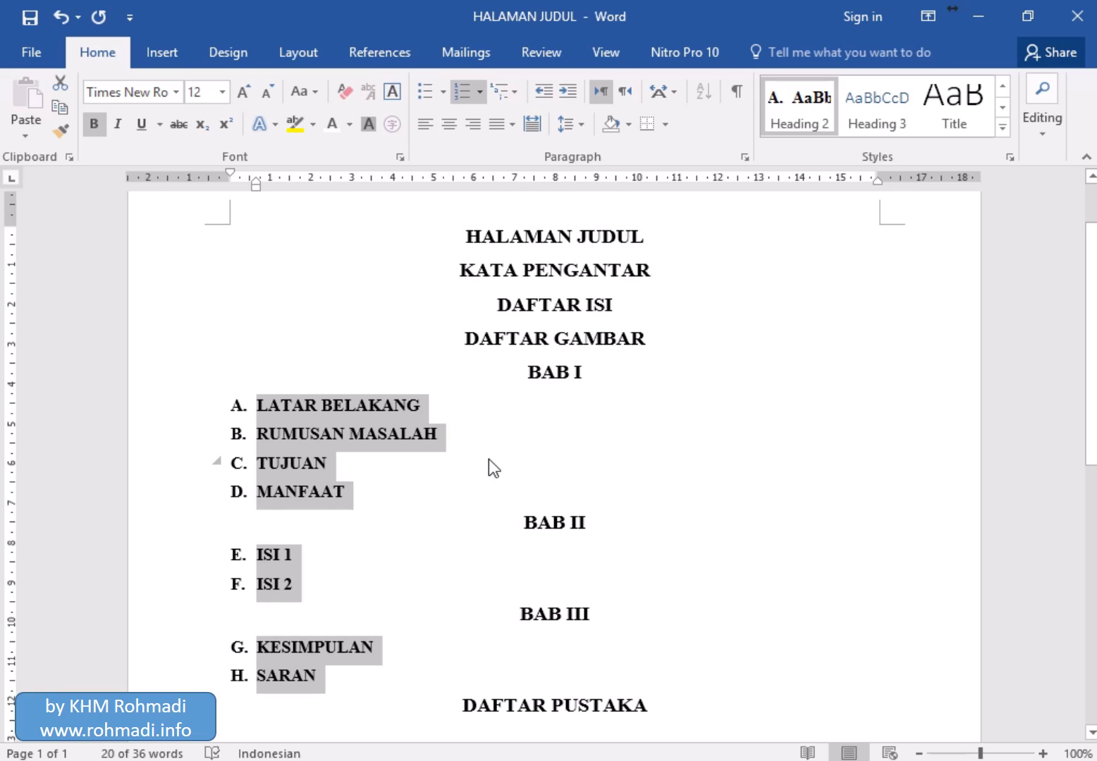
- Restart the lettering at A for ISI 1 and KESIMPULAN, and decrease the indent of ISI 1 to align it with ISI 2
click(254, 556)
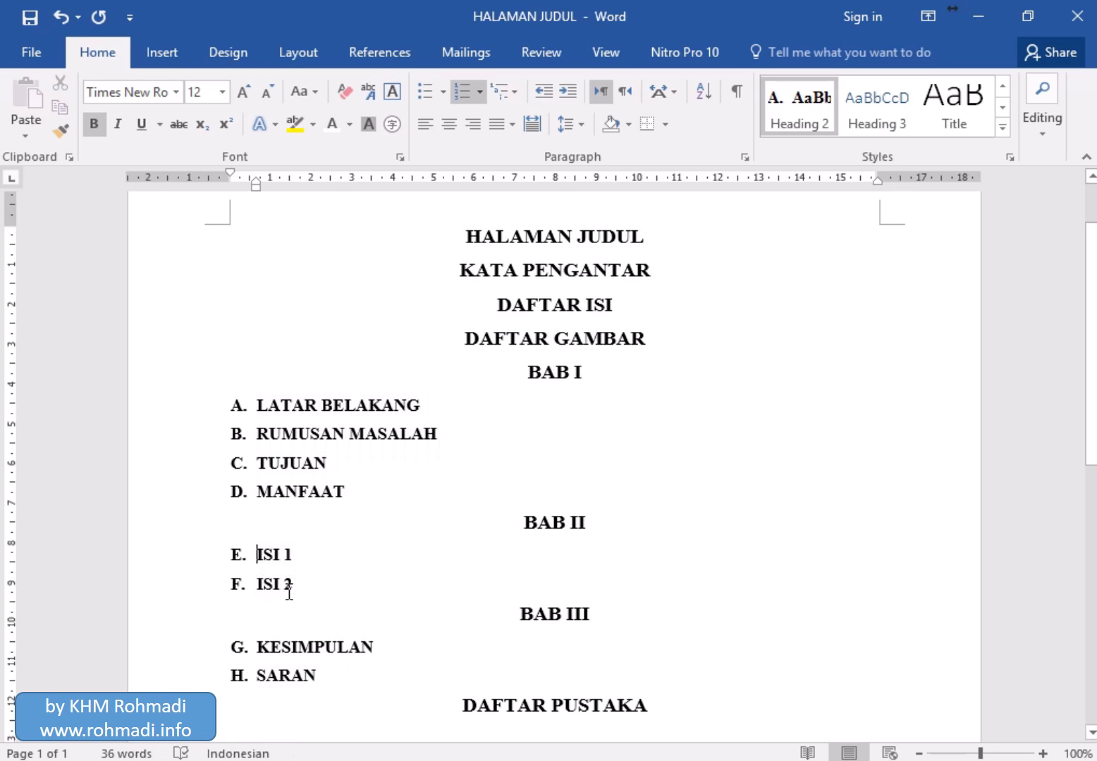
click(239, 556)
right_click(239, 556)
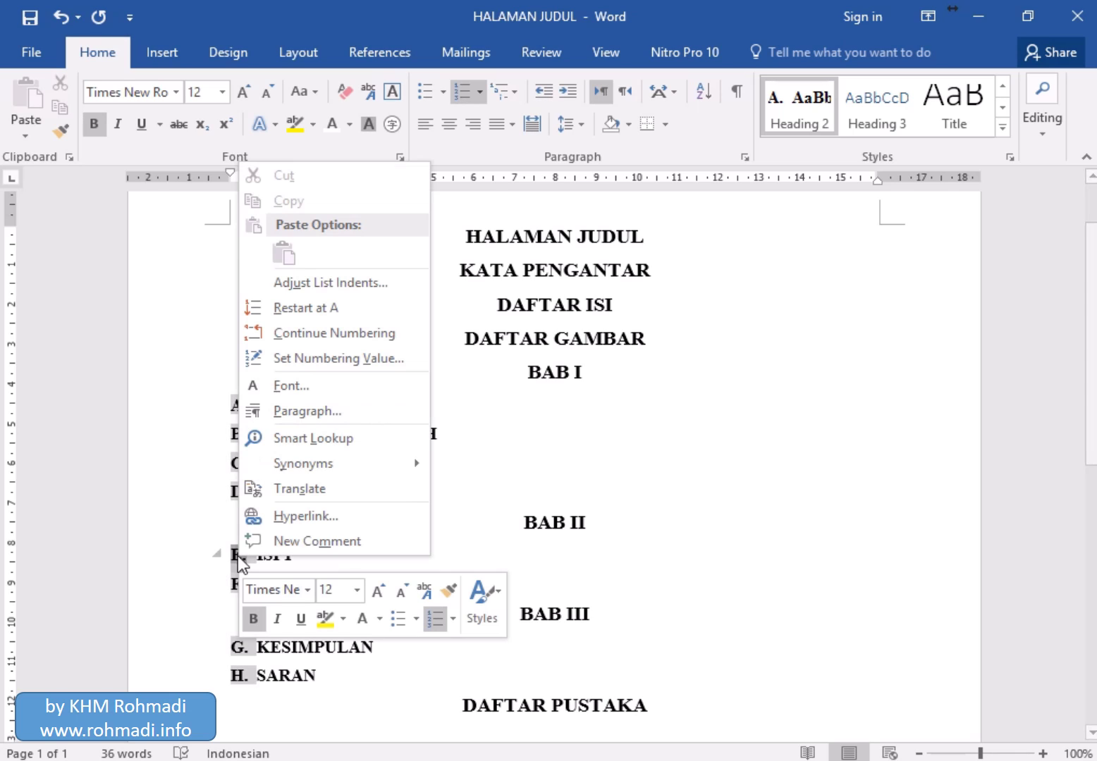
click(374, 310)
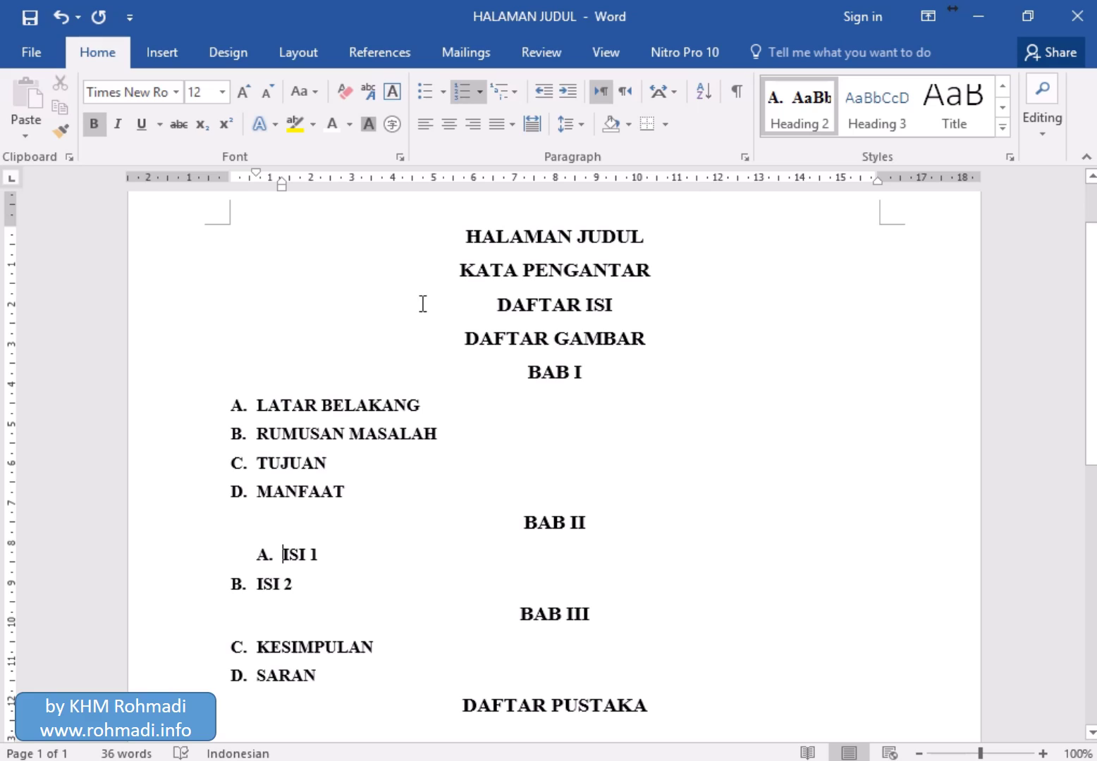
click(546, 102)
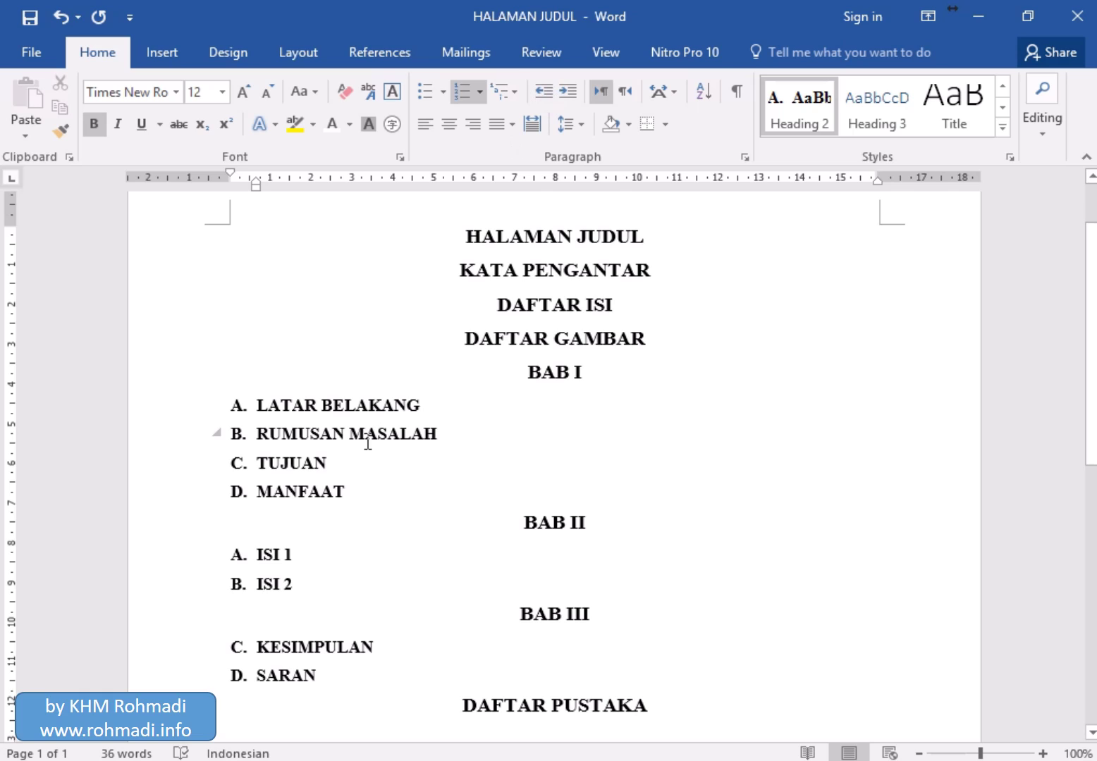
right_click(237, 648)
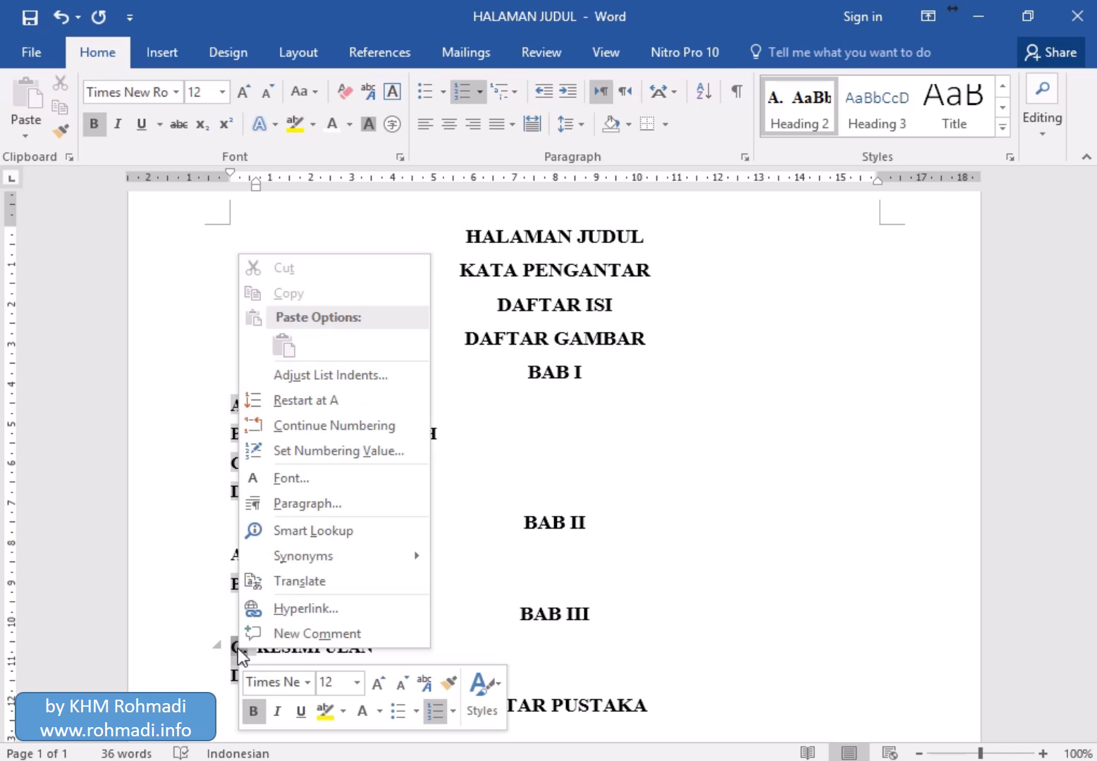
click(343, 407)
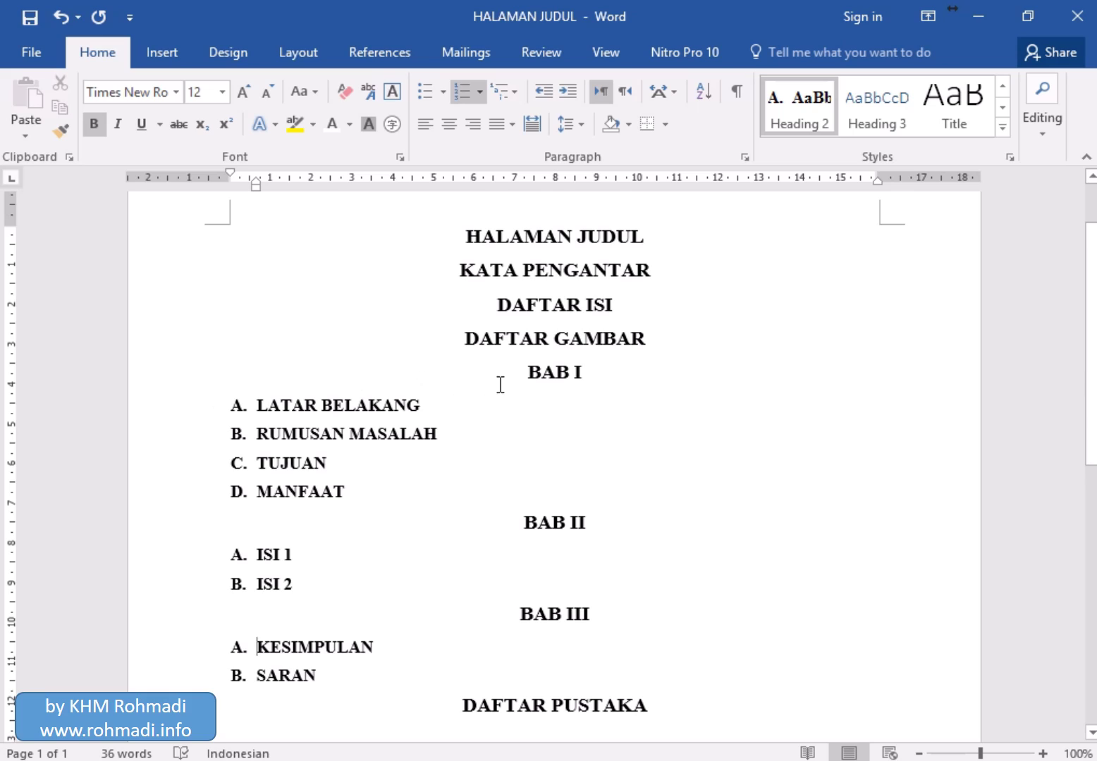
- Insert a Next Page section break before BAB I
click(528, 371)
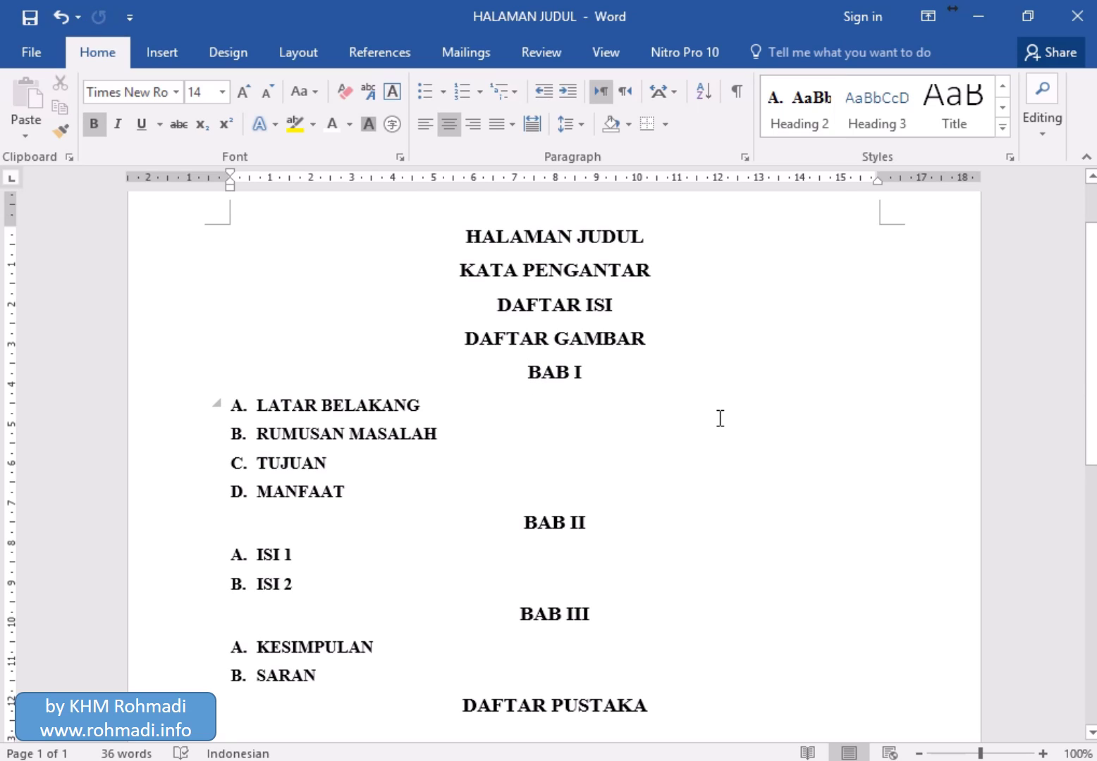
click(317, 61)
click(307, 83)
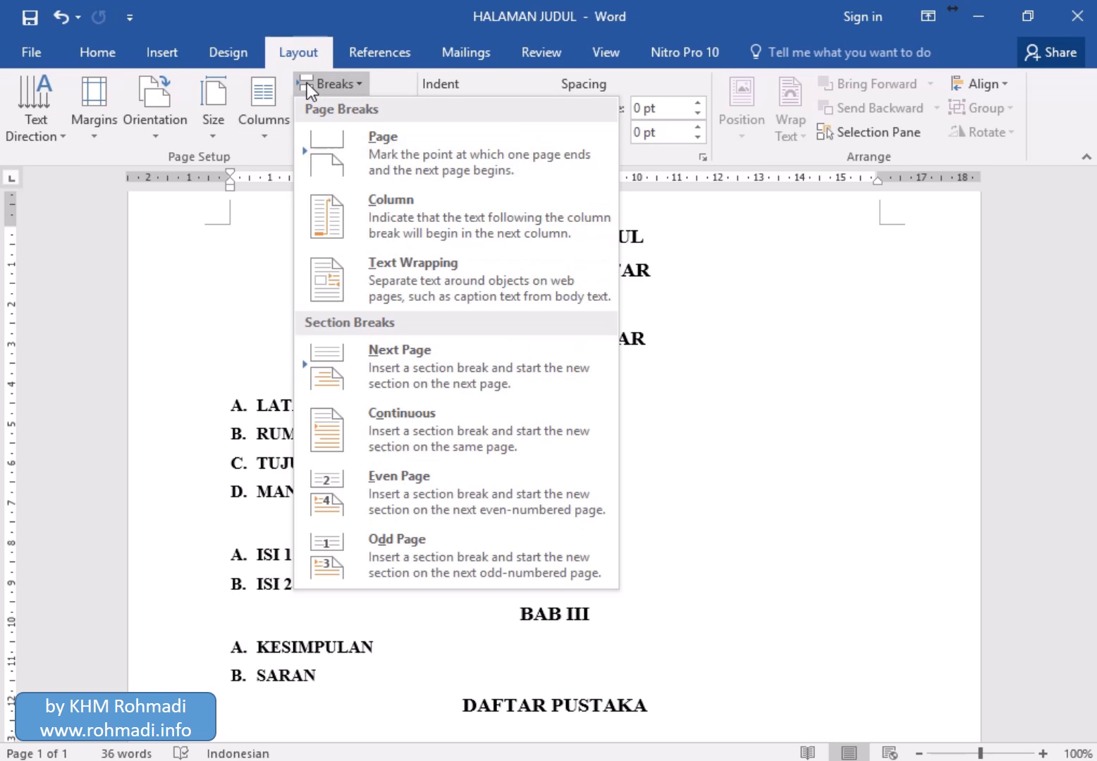
click(456, 349)
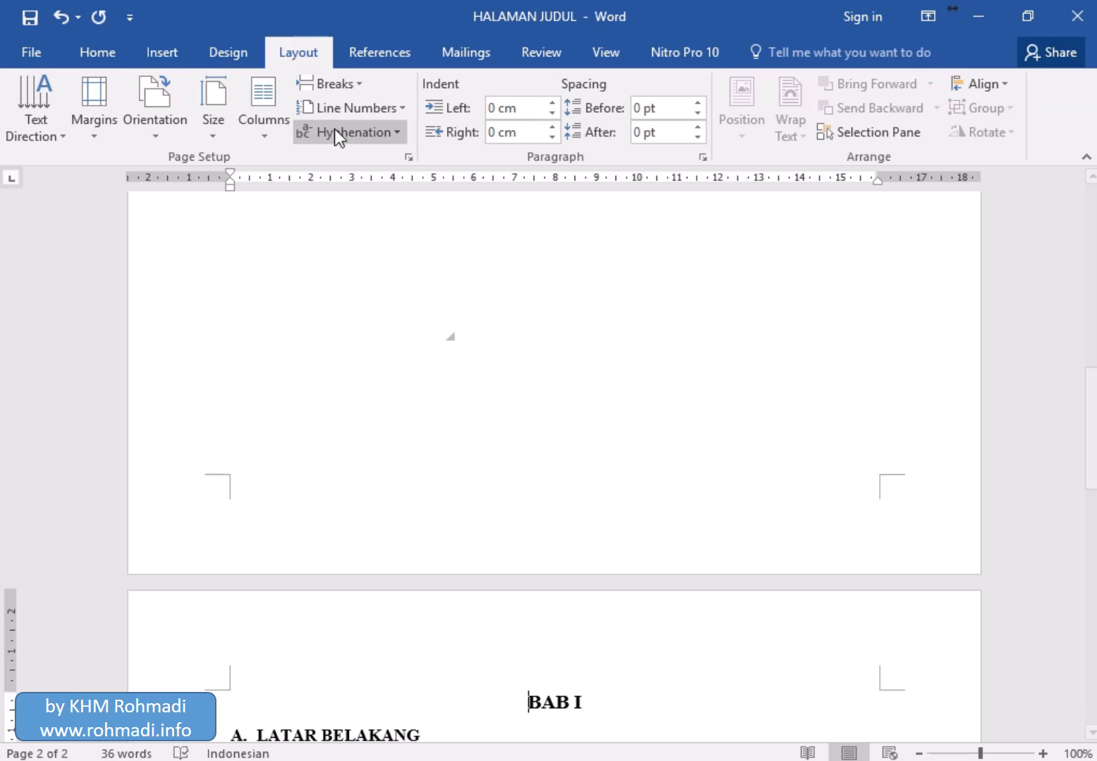
click(350, 86)
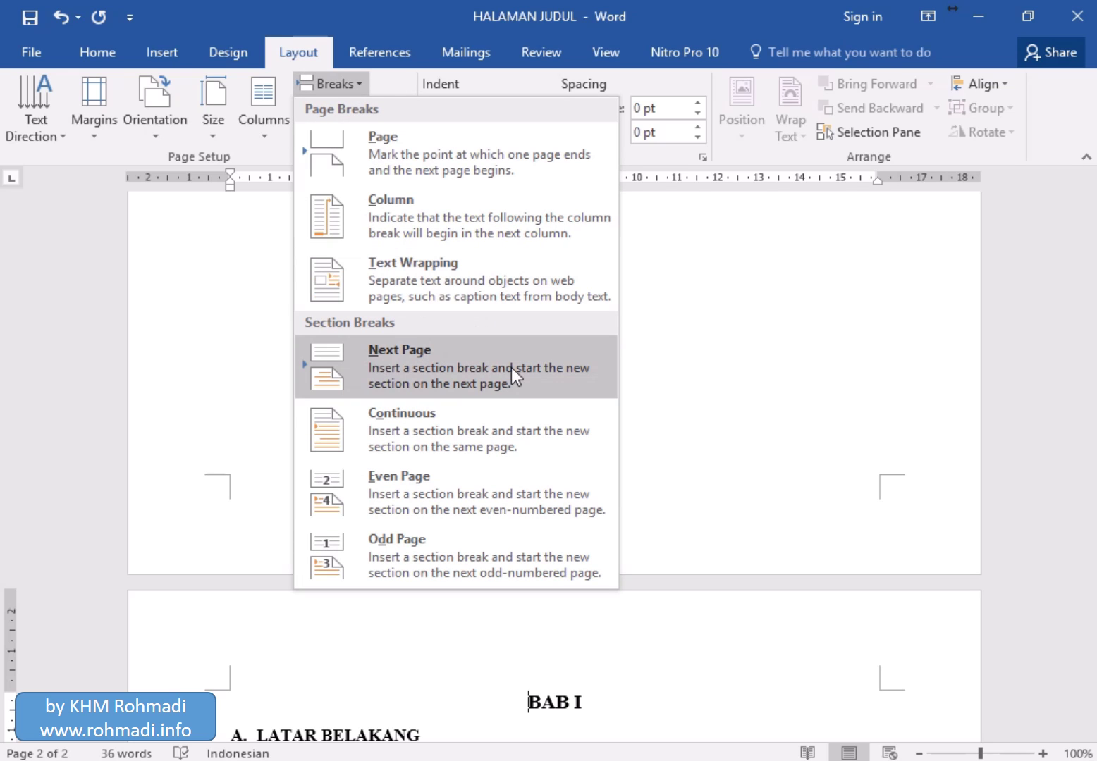
click(671, 375)
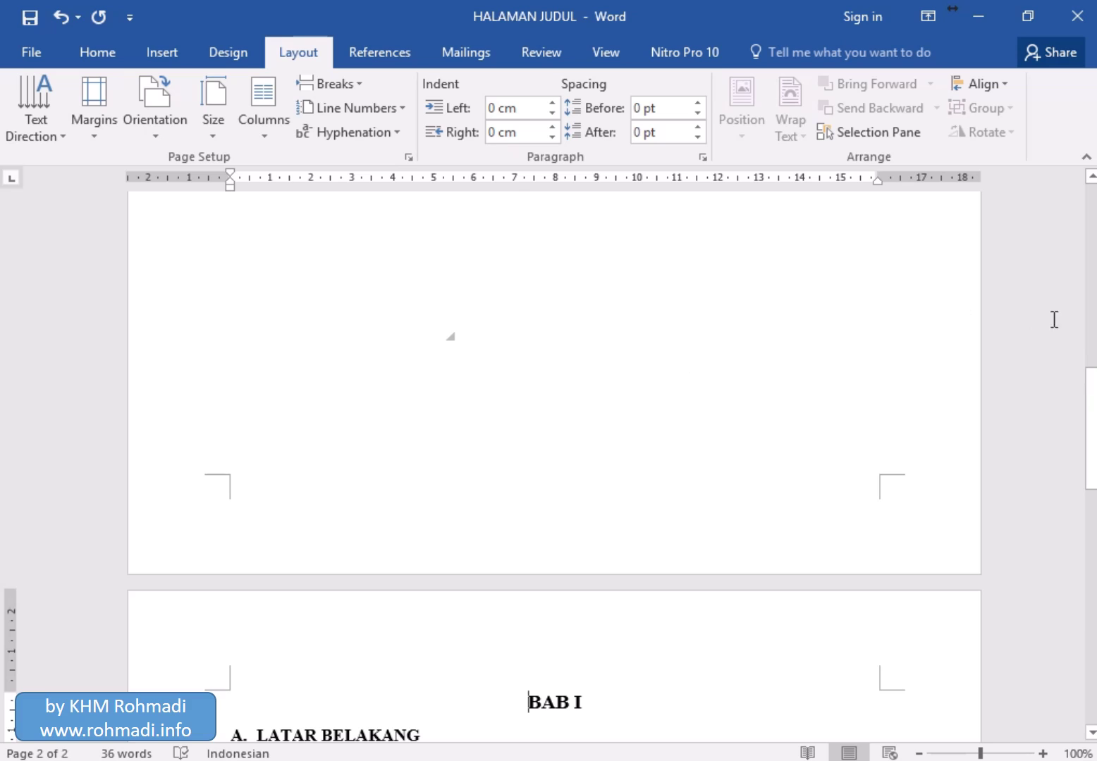
- Add page numbers at the top of the page in the Plain Number 3 style, starting from the HALAMAN JUDUL section
drag(1089, 384, 1093, 187)
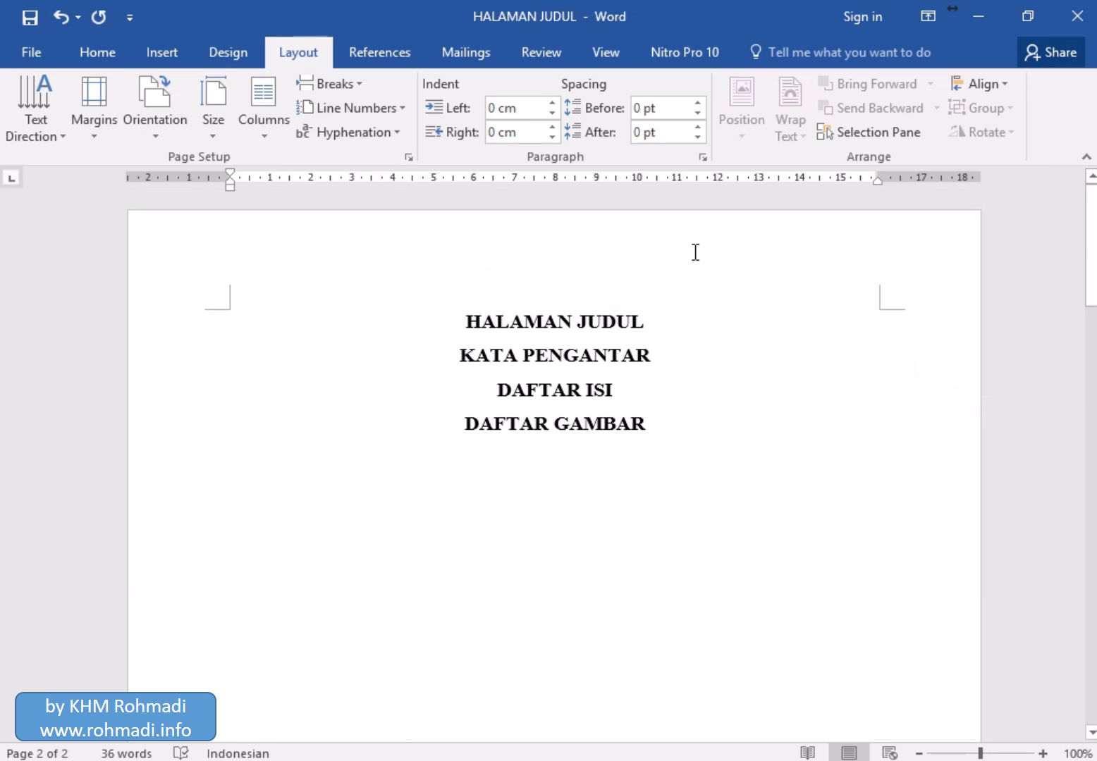
click(525, 323)
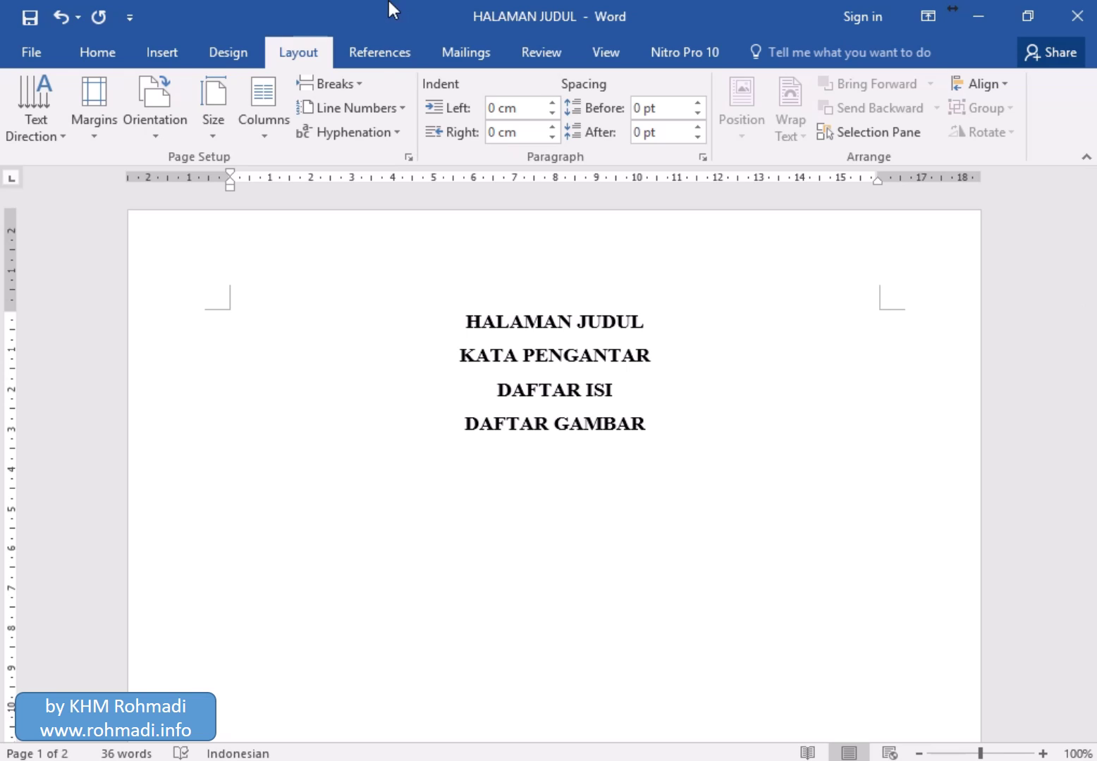
click(177, 56)
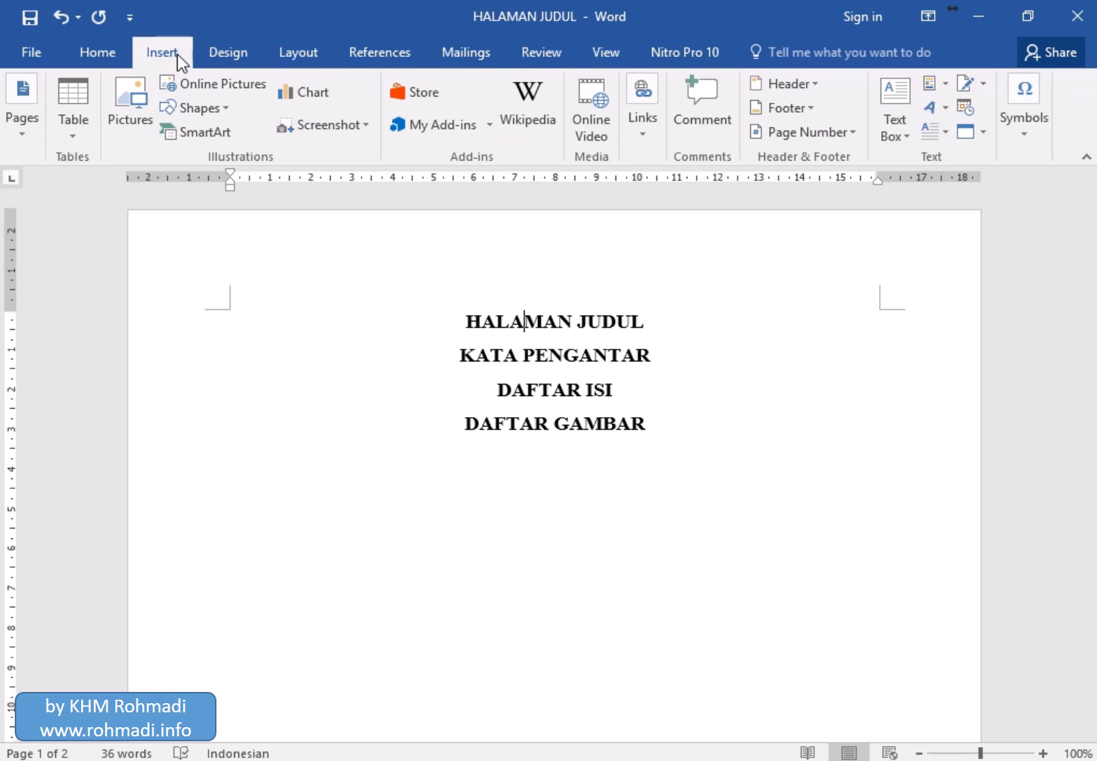
click(814, 134)
mouse_move(810, 153)
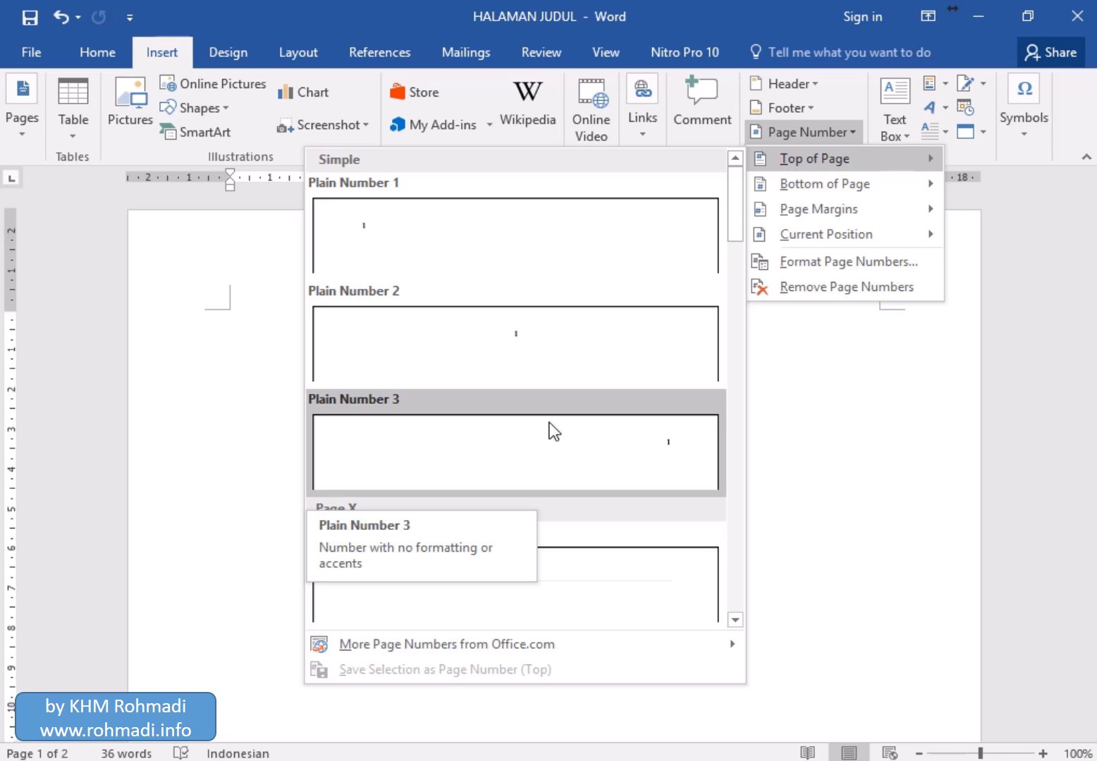
click(549, 422)
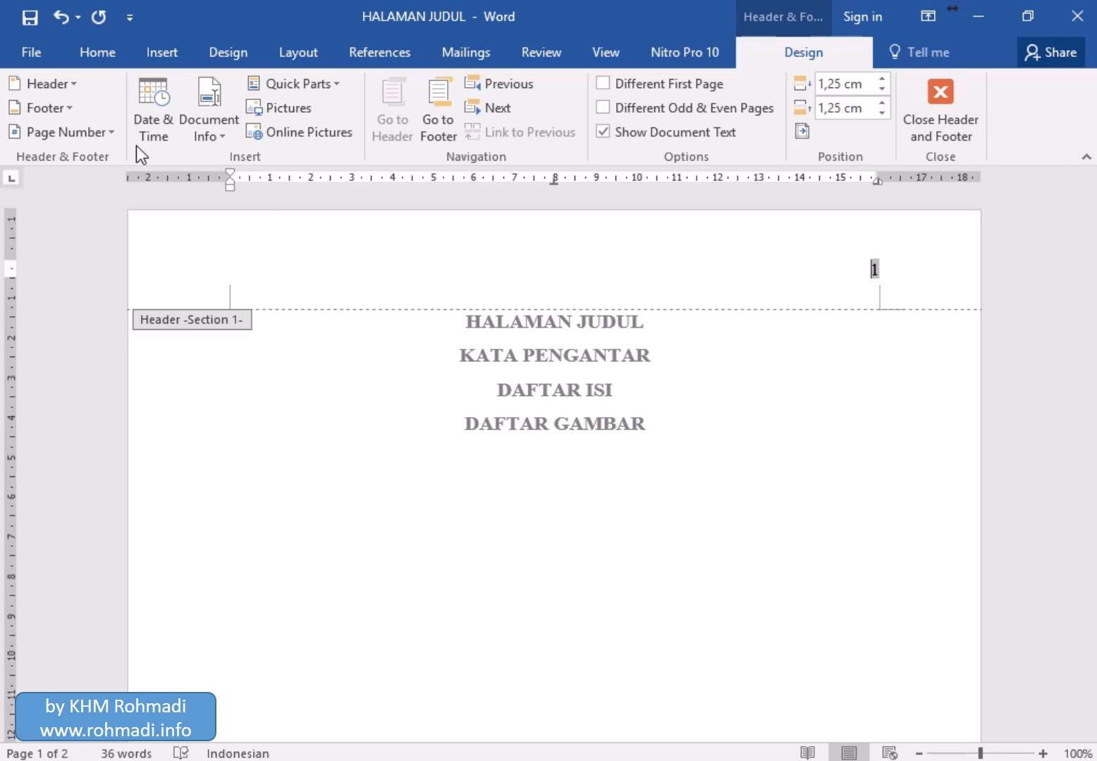
- Set the page number format of the front-matter section to i, ii, iii
click(101, 136)
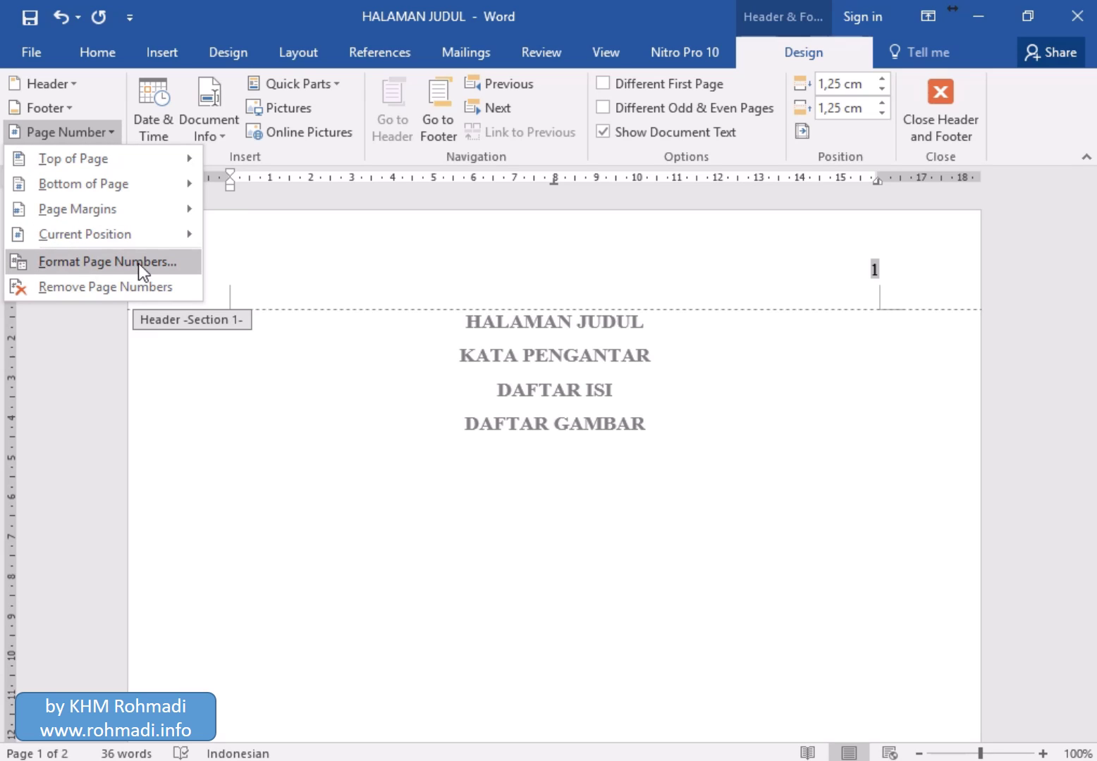
click(164, 263)
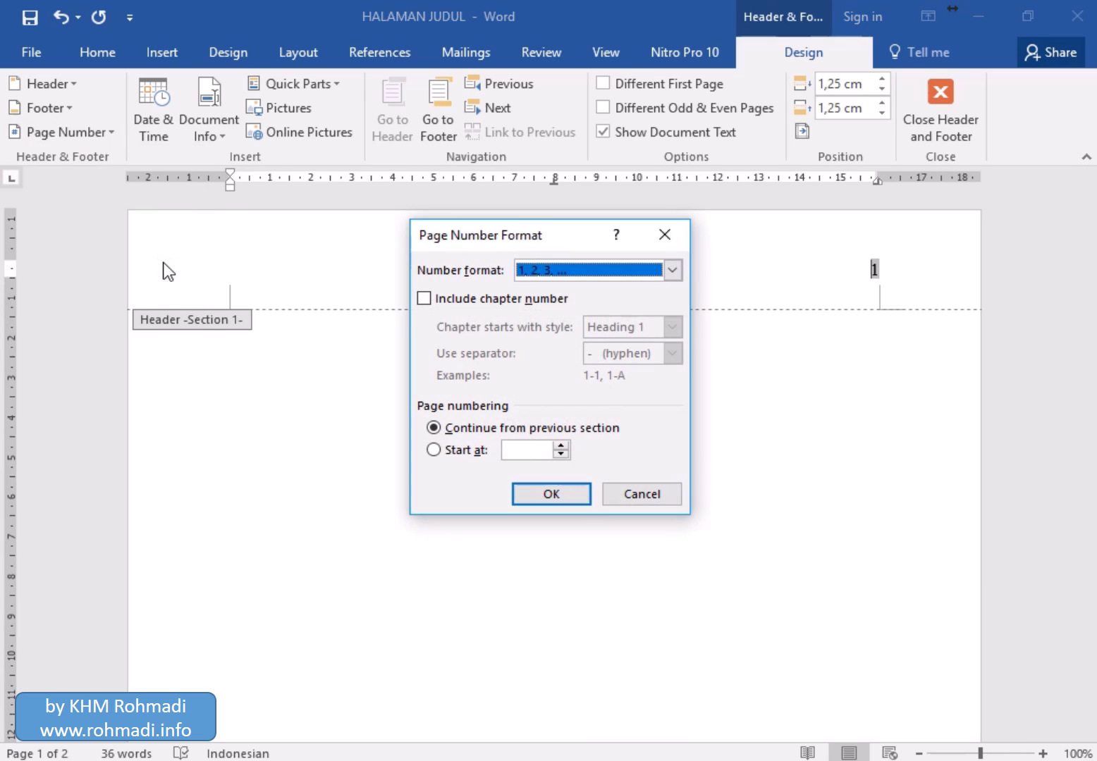
click(539, 269)
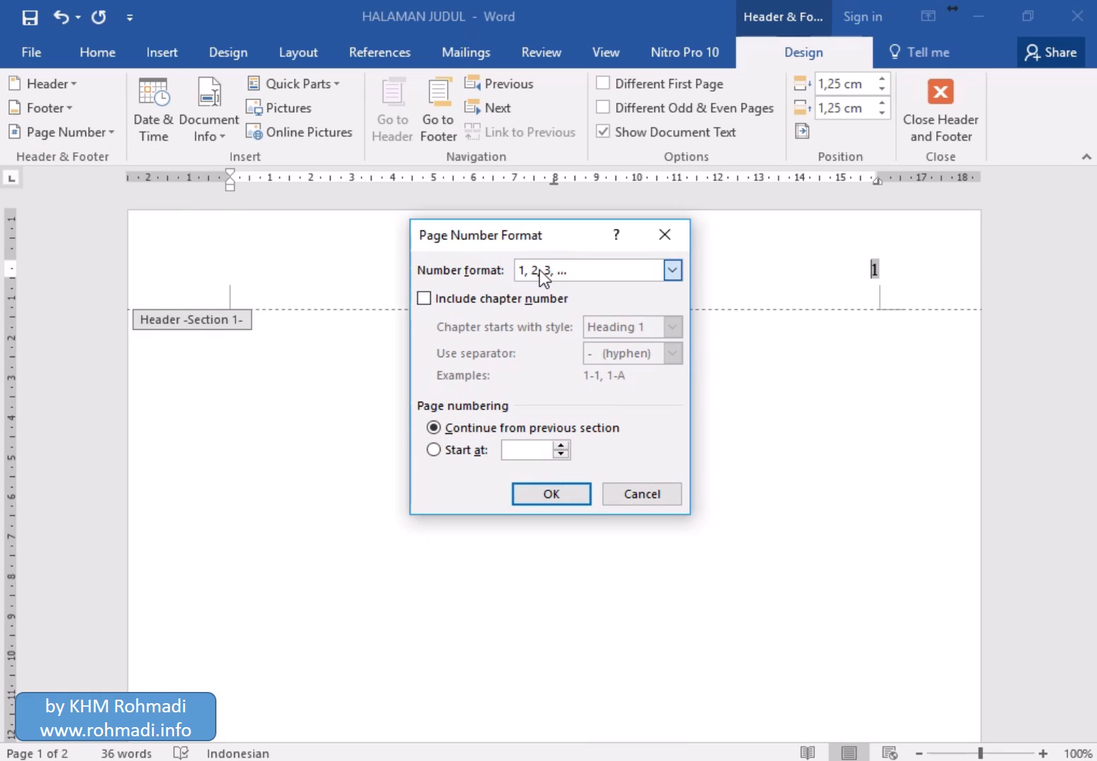
scroll(565, 345, down, 1)
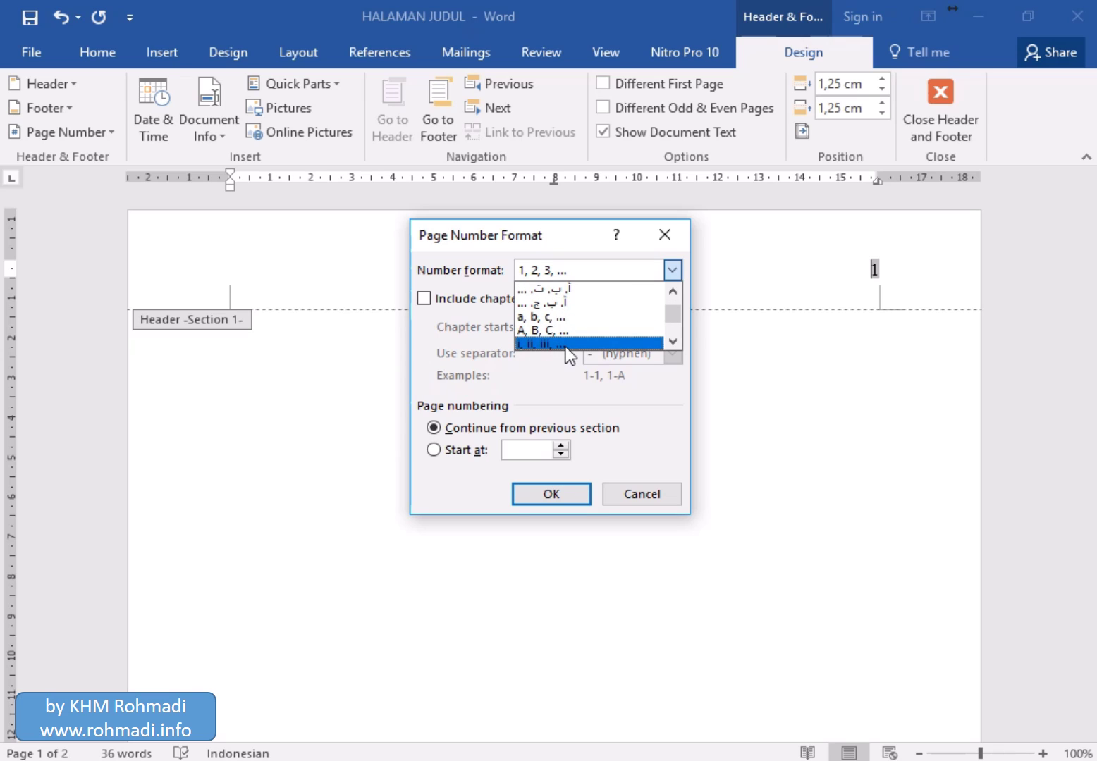
click(596, 342)
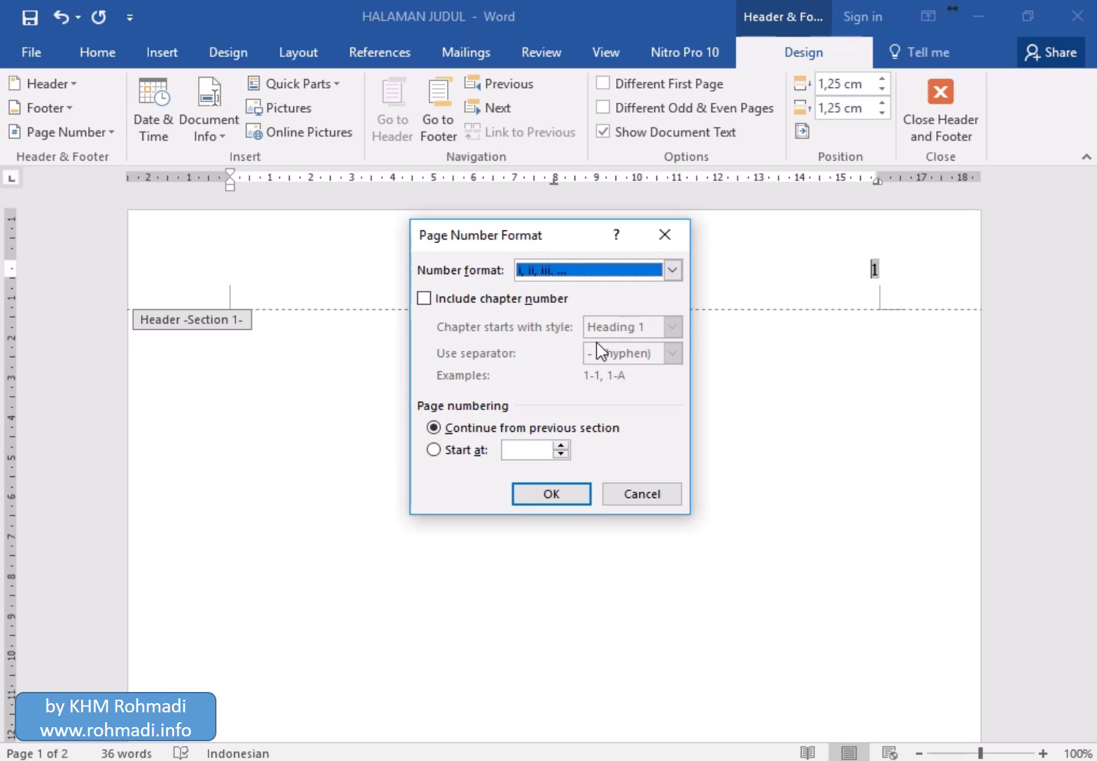
click(571, 501)
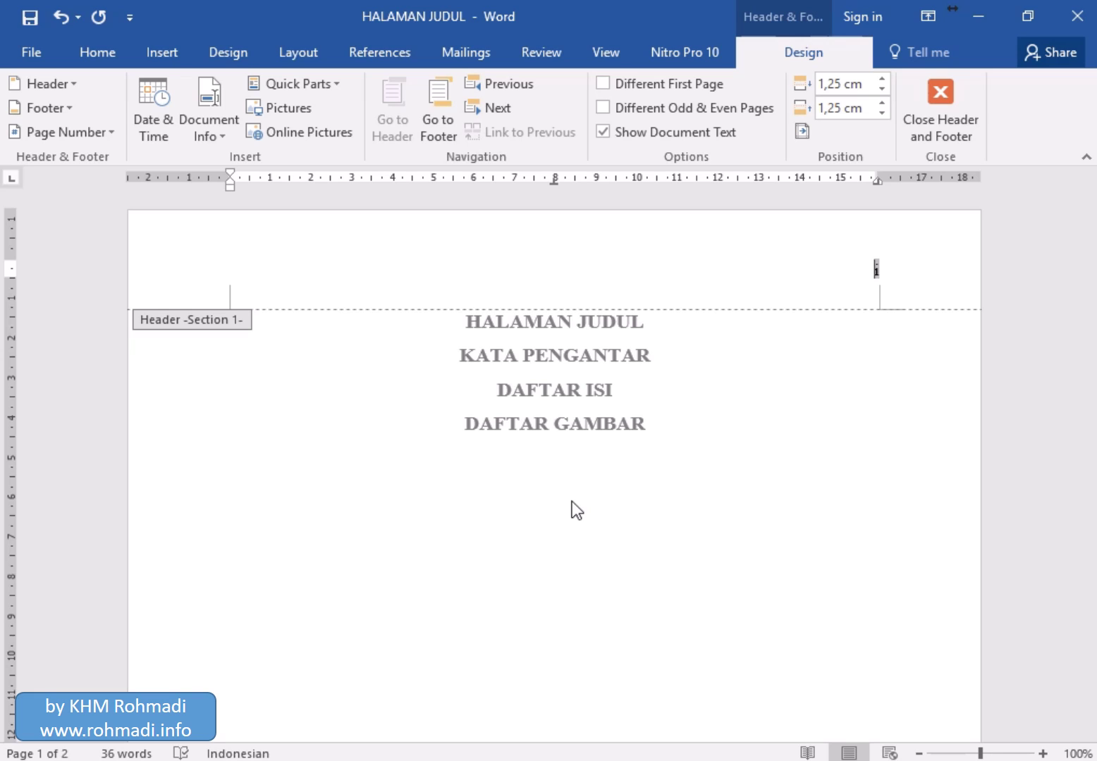
- Enable a different first page for section 1, add a Plain Number 2 page number to its footer, and close the footer
click(632, 89)
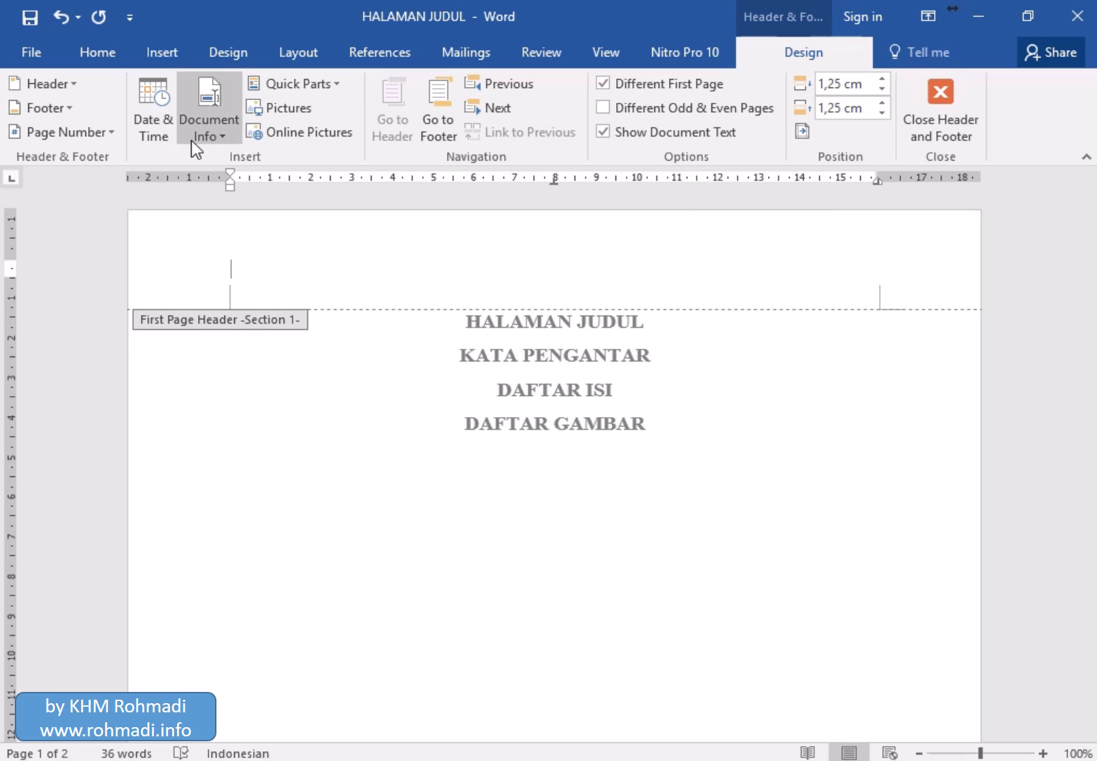
click(116, 134)
mouse_move(129, 189)
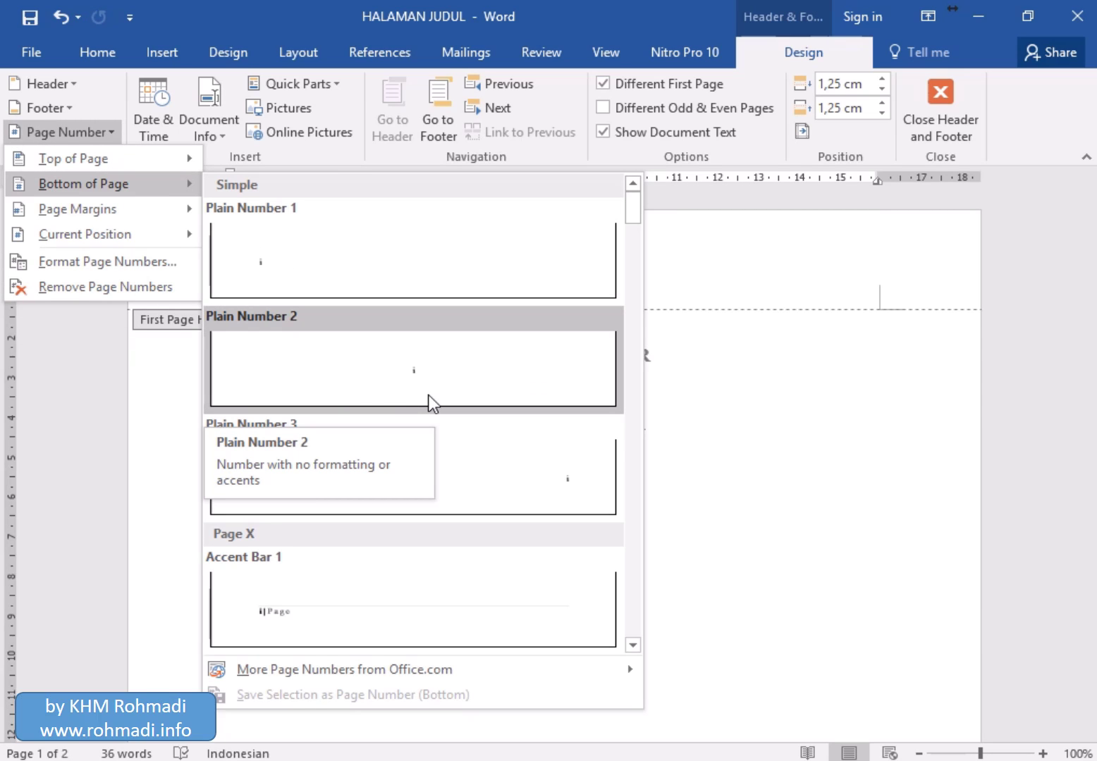
click(429, 402)
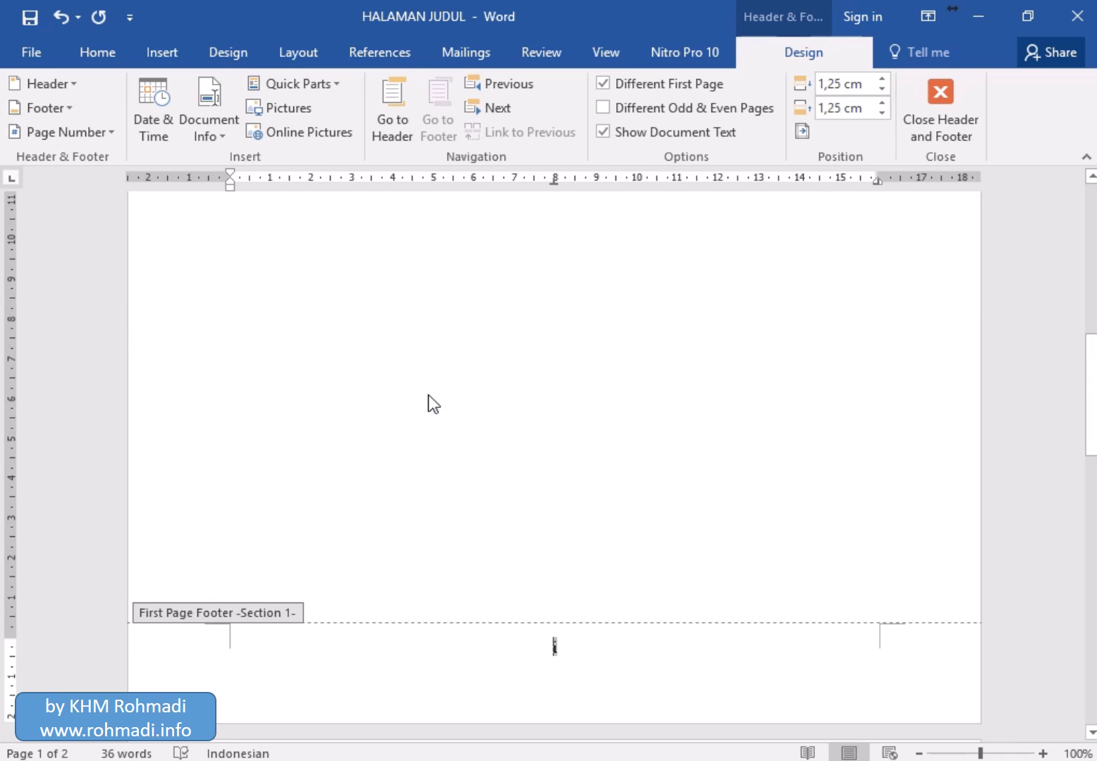
click(928, 131)
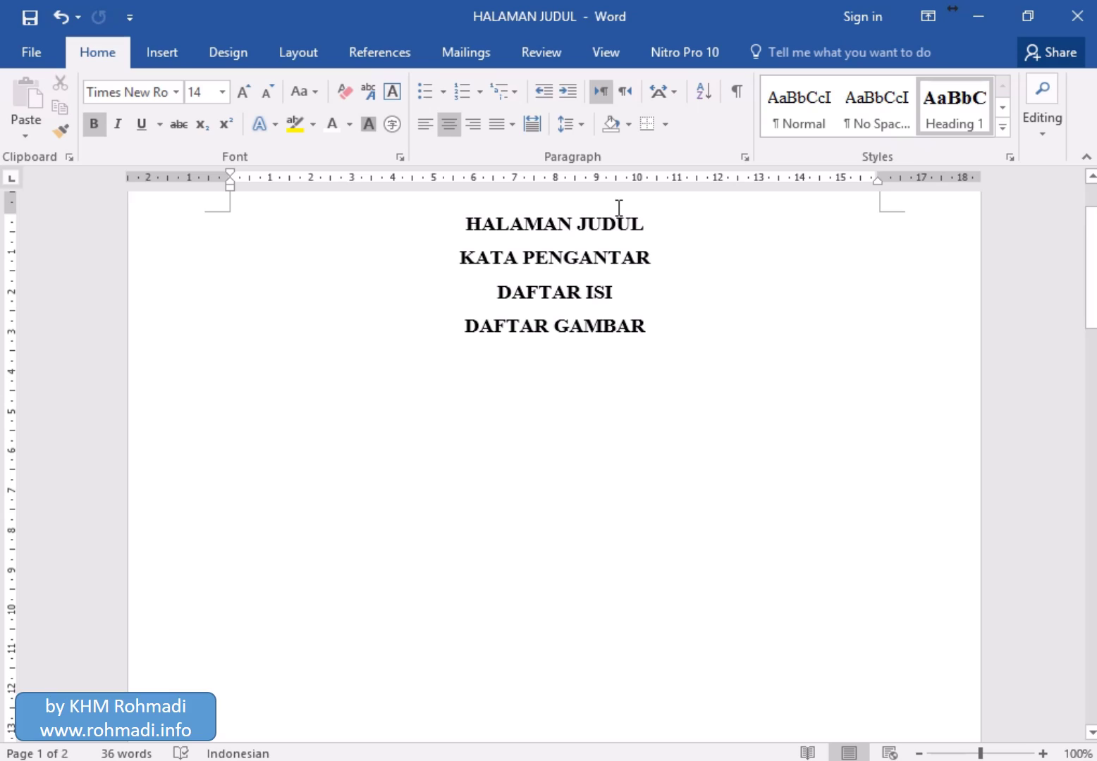
- Insert a Next Page section break before KATA PENGANTAR
click(463, 252)
click(307, 56)
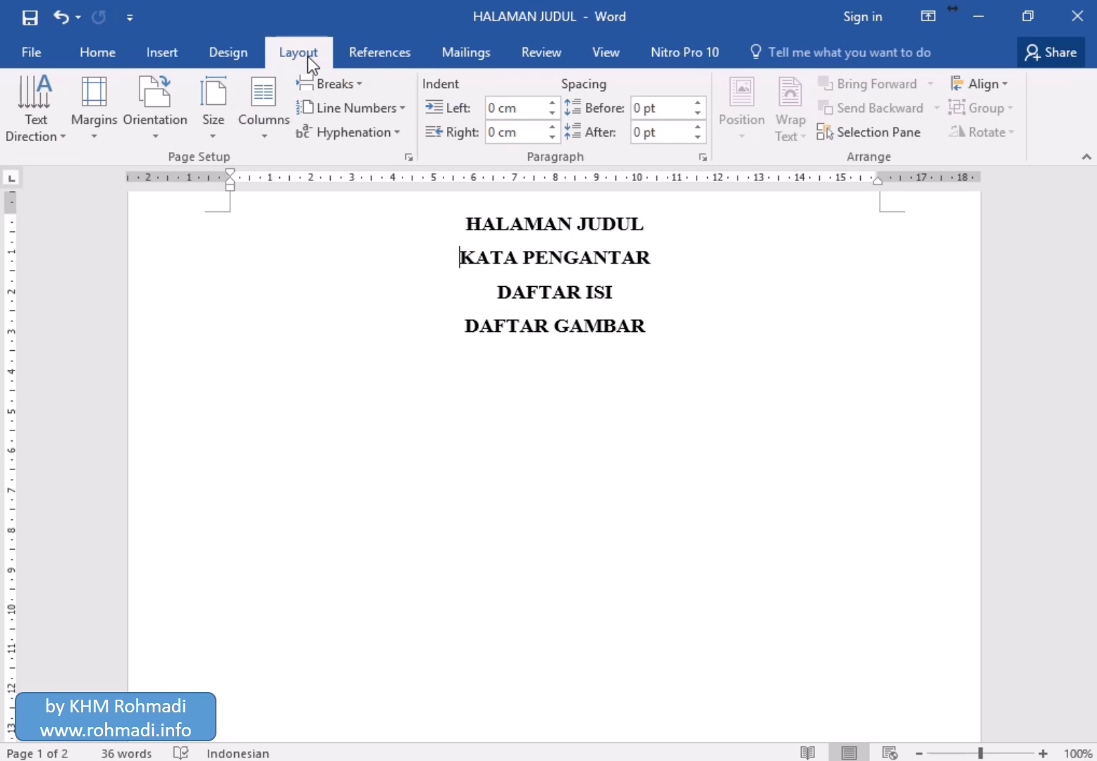
click(317, 83)
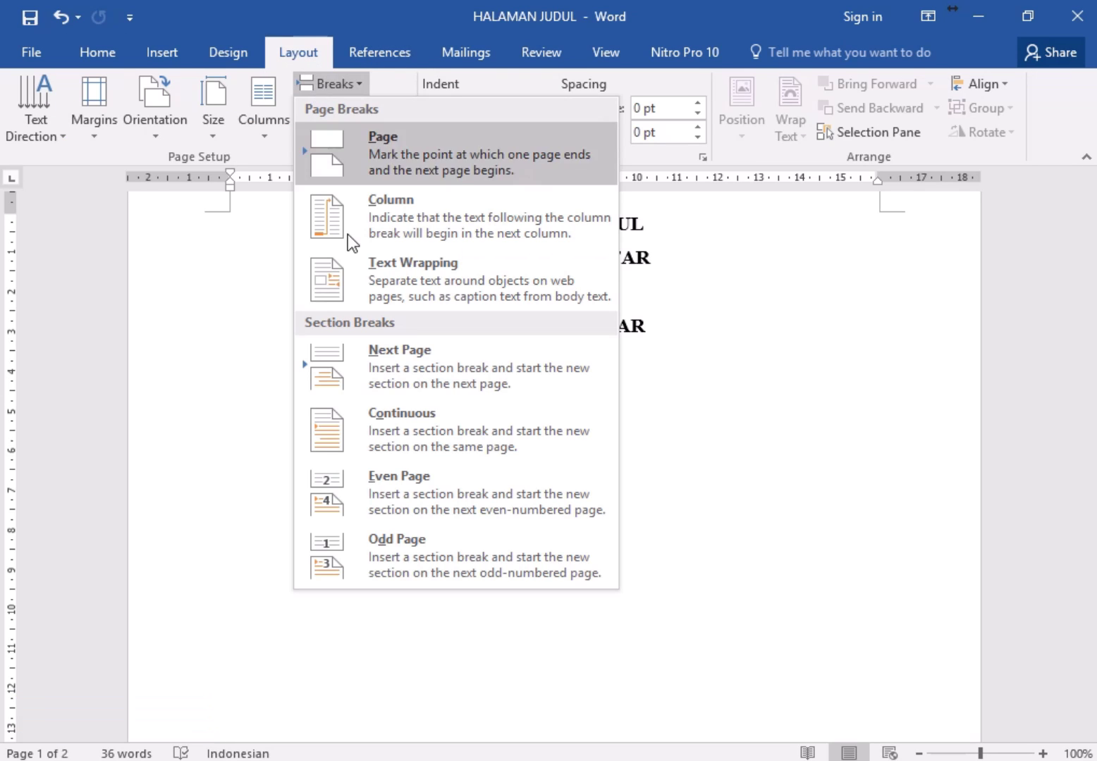
click(376, 361)
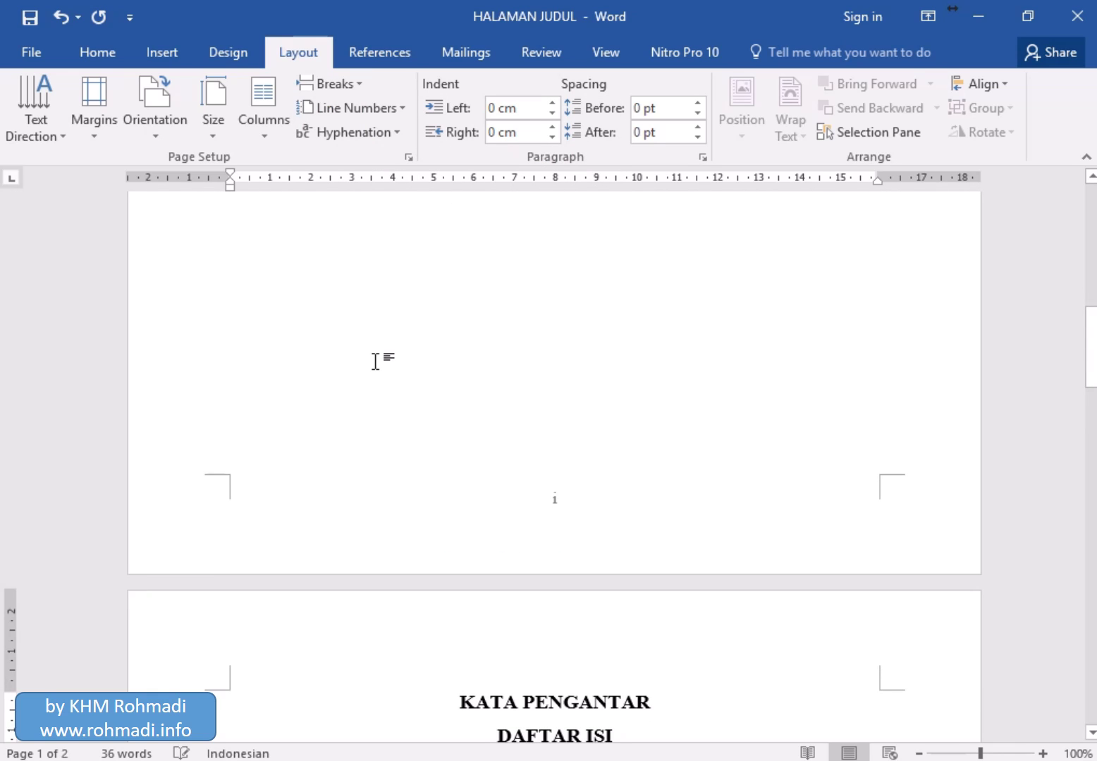
- Insert Next Page section breaks before DAFTAR ISI and DAFTAR GAMBAR
click(350, 83)
click(388, 350)
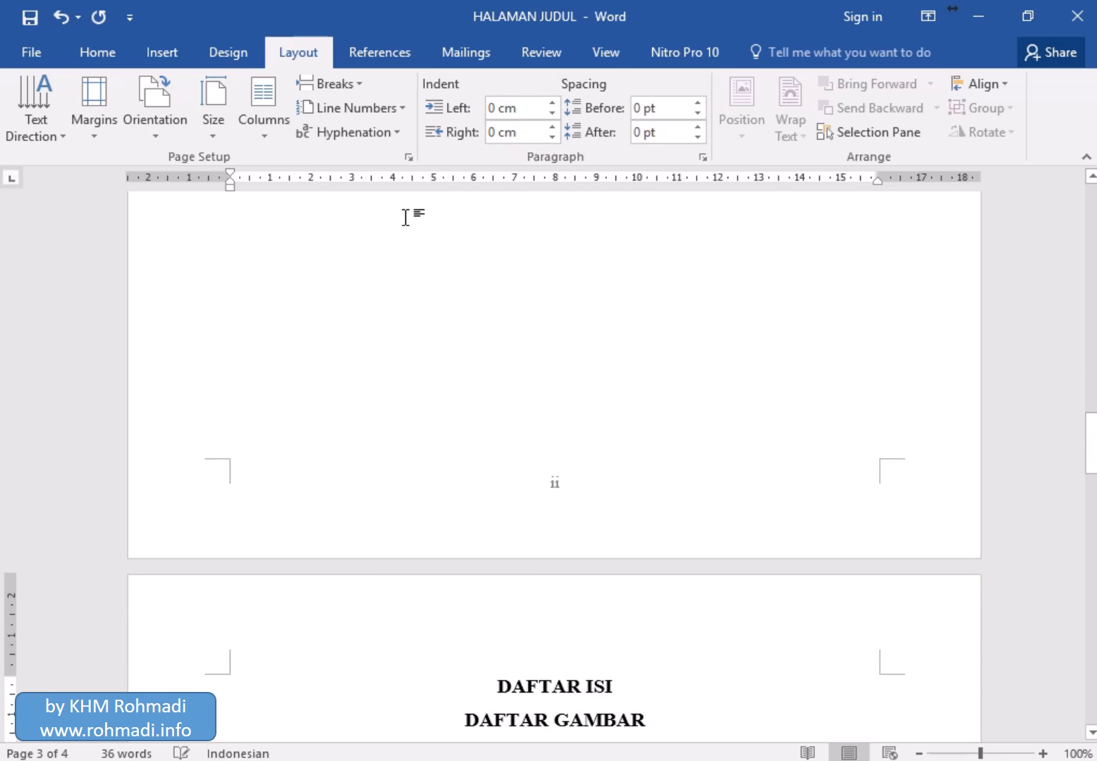
click(350, 81)
click(382, 365)
key(Down)
key(F4)
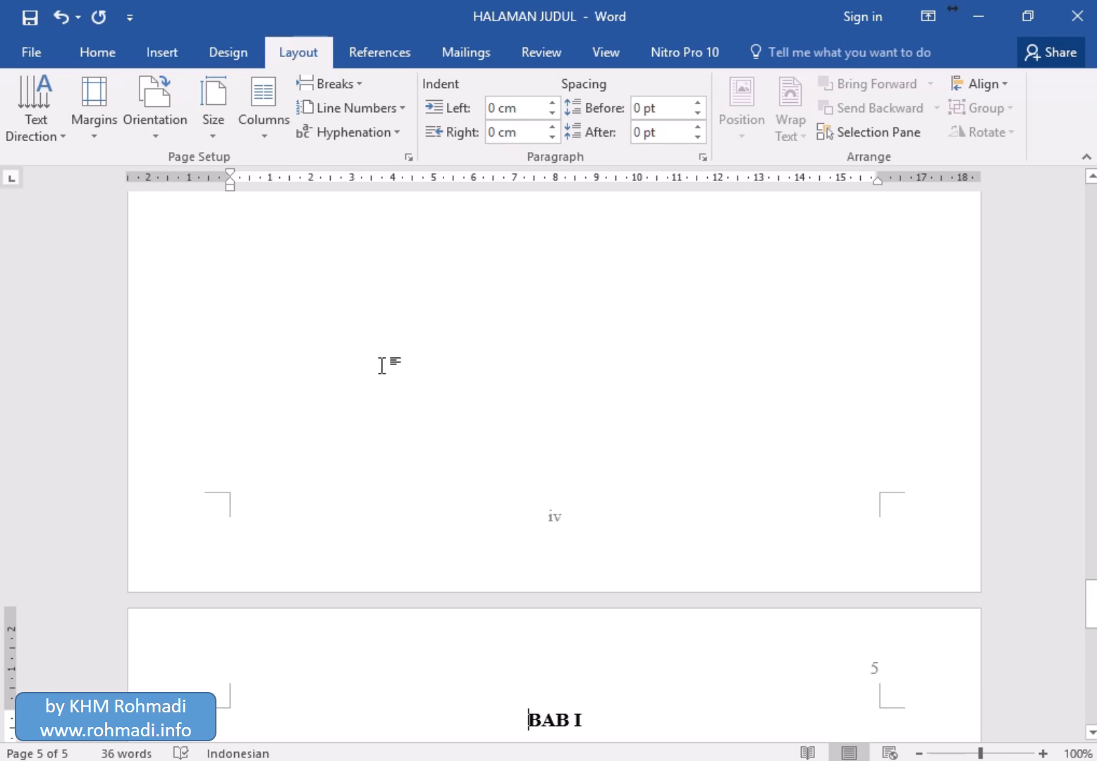
- Insert a Next Page section break before the BAB II heading
key(Down)
key(Down)
key(Down)
key(Down)
key(Down)
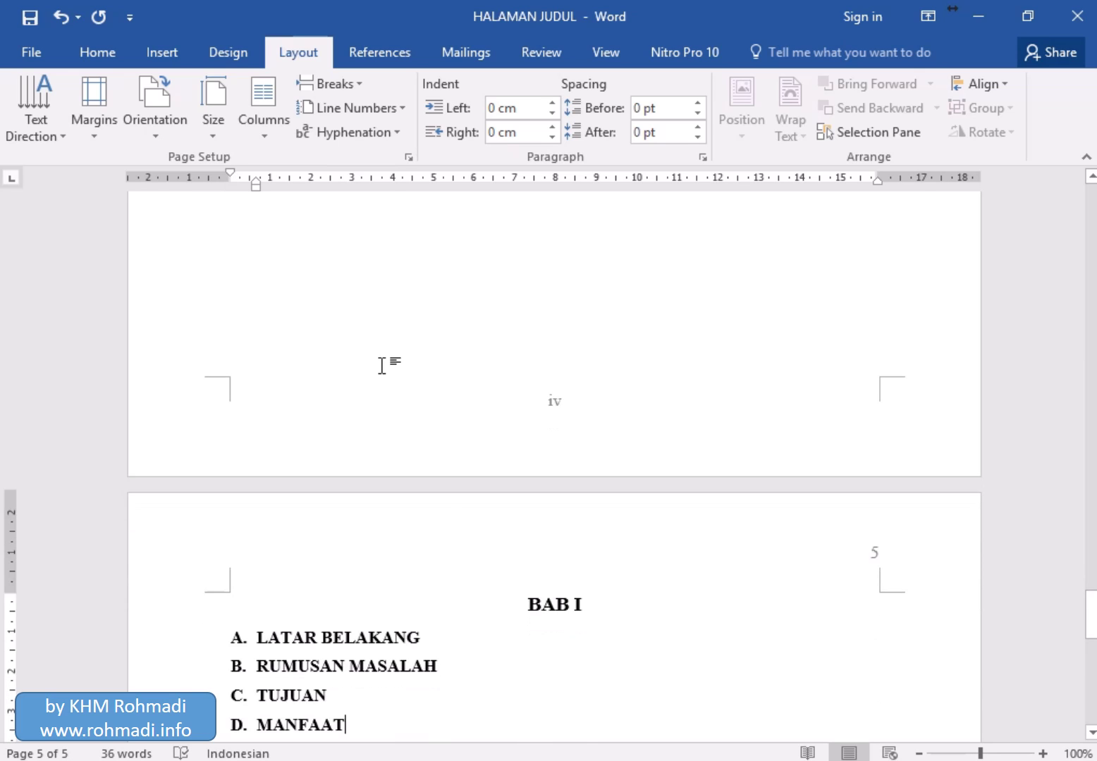
click(343, 89)
click(403, 380)
- Insert a Next Page section break before the BAB III heading
key(Down)
key(Down)
key(Down)
key(Down)
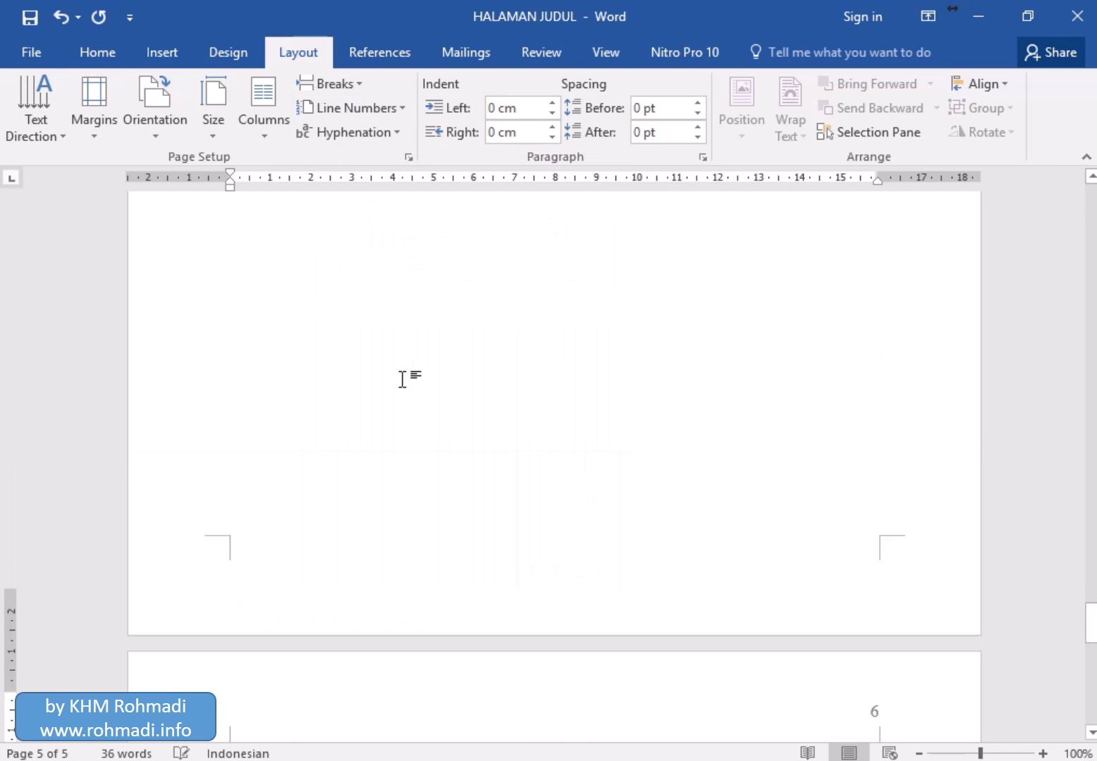
key(Up)
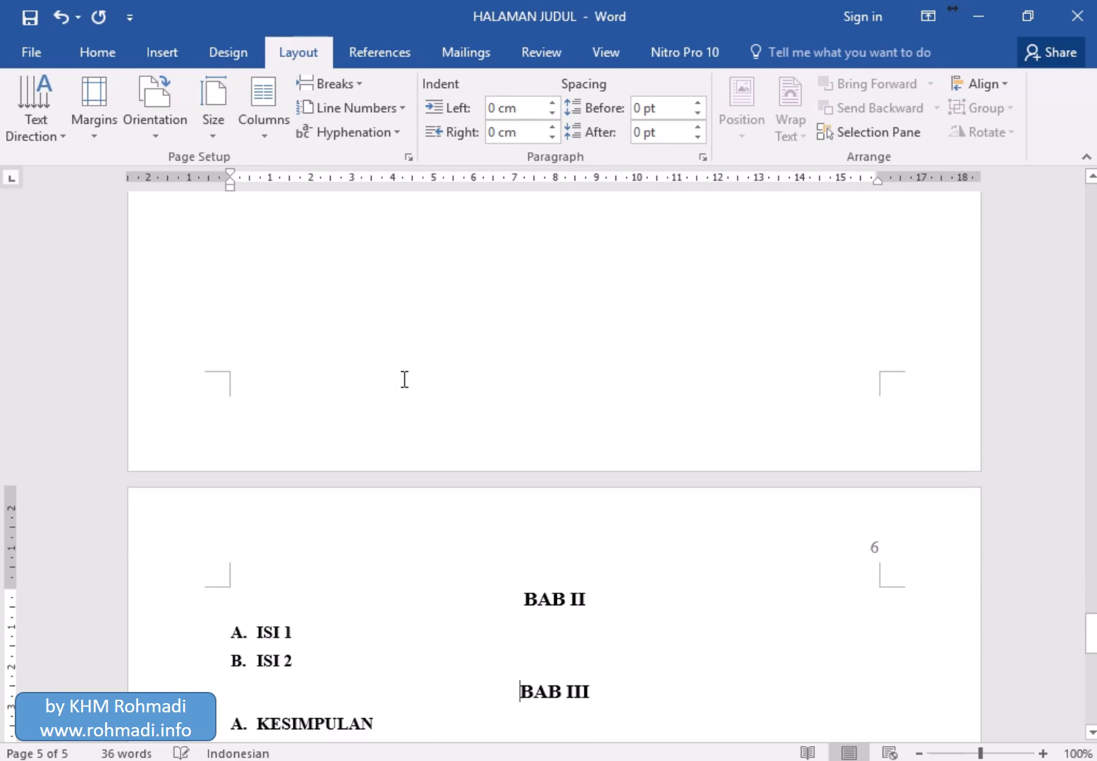
click(329, 83)
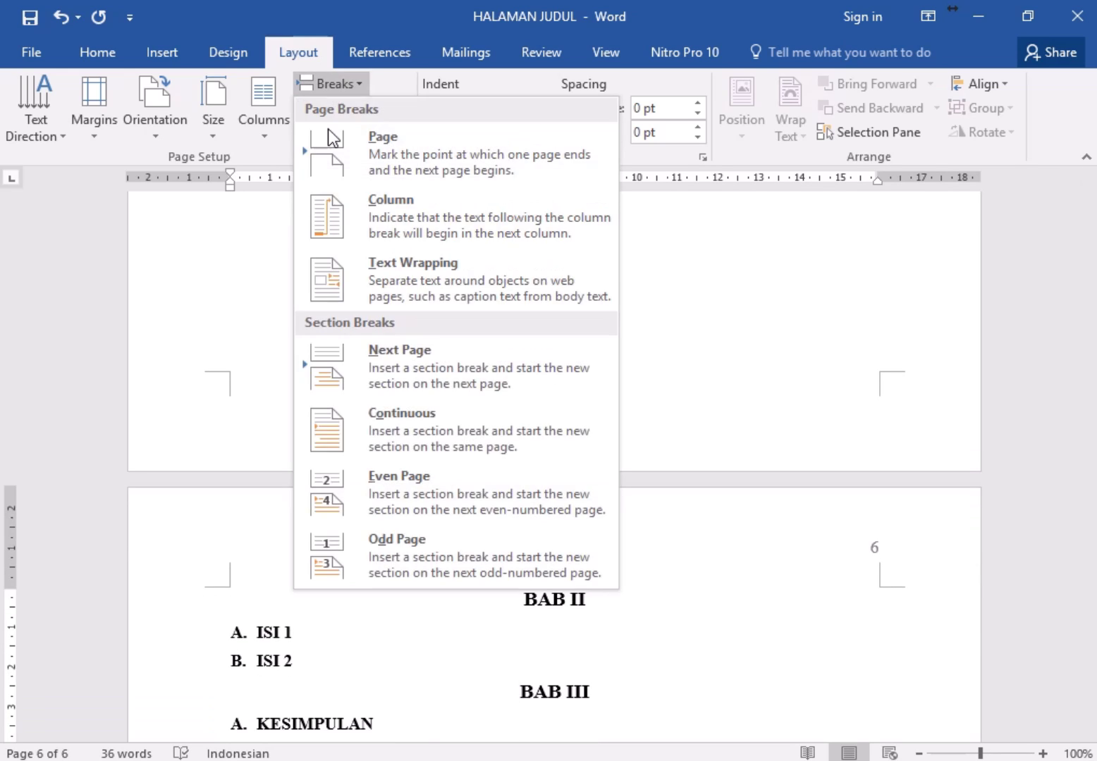
click(391, 387)
- Insert a Next Page section break before the DAFTAR PUSTAKA heading
key(Home)
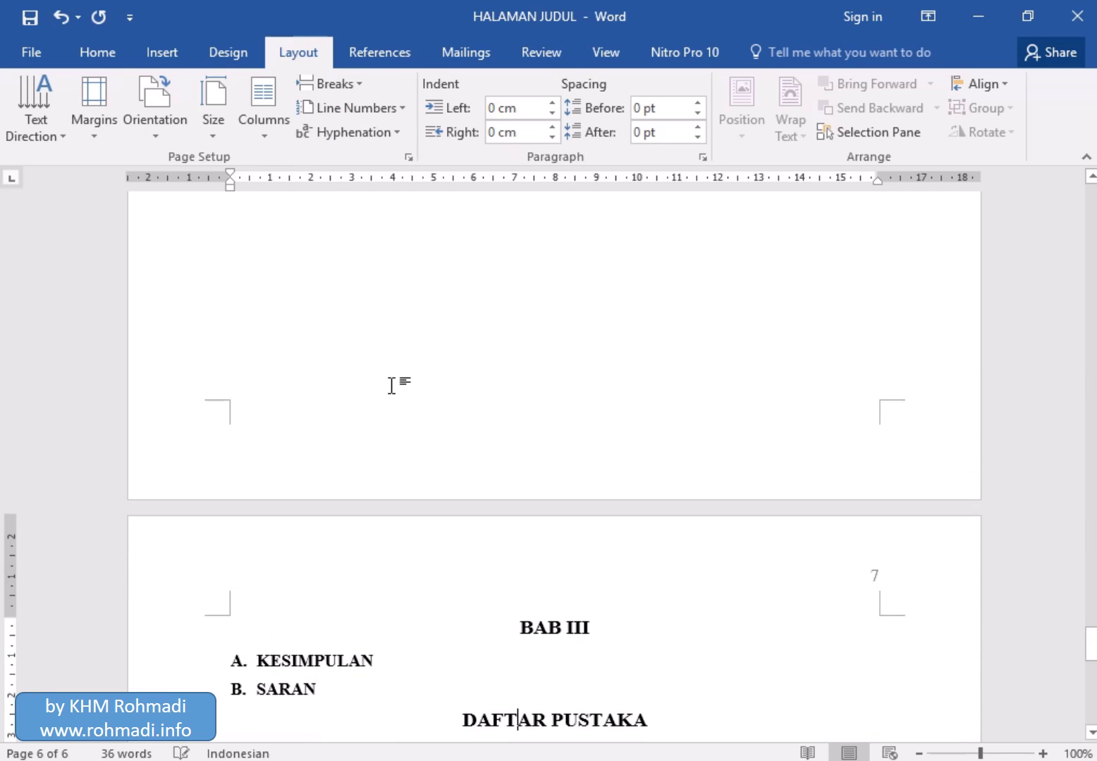
click(325, 83)
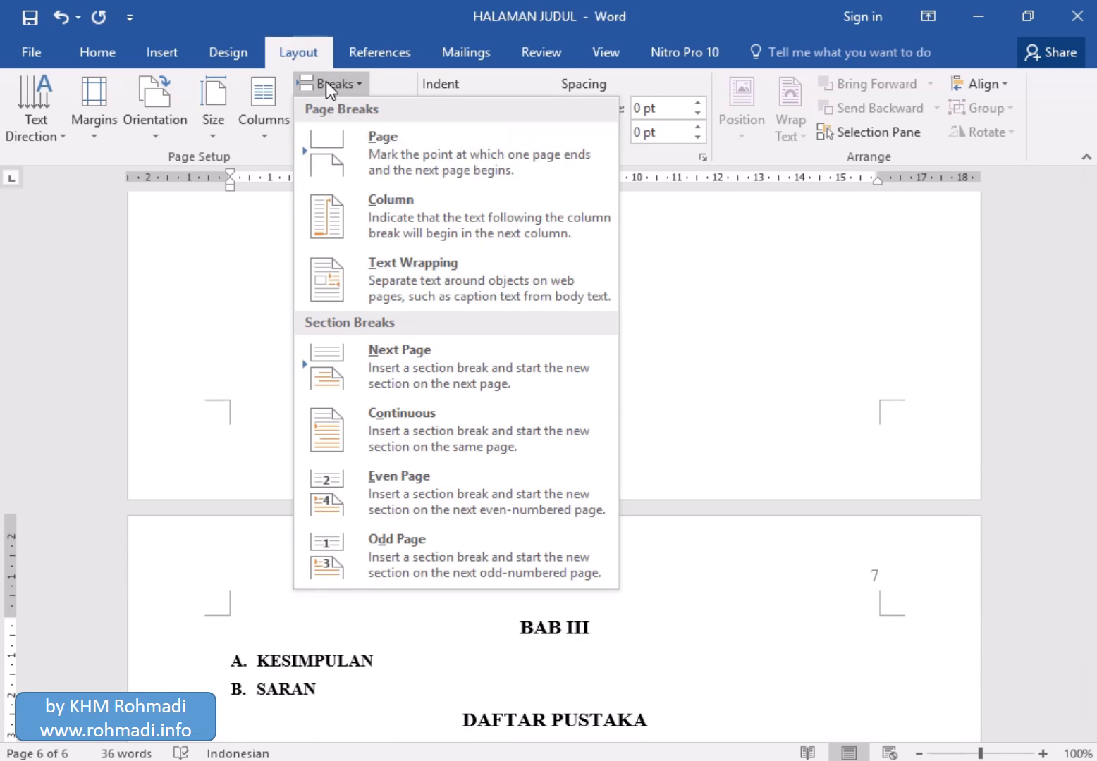
click(374, 360)
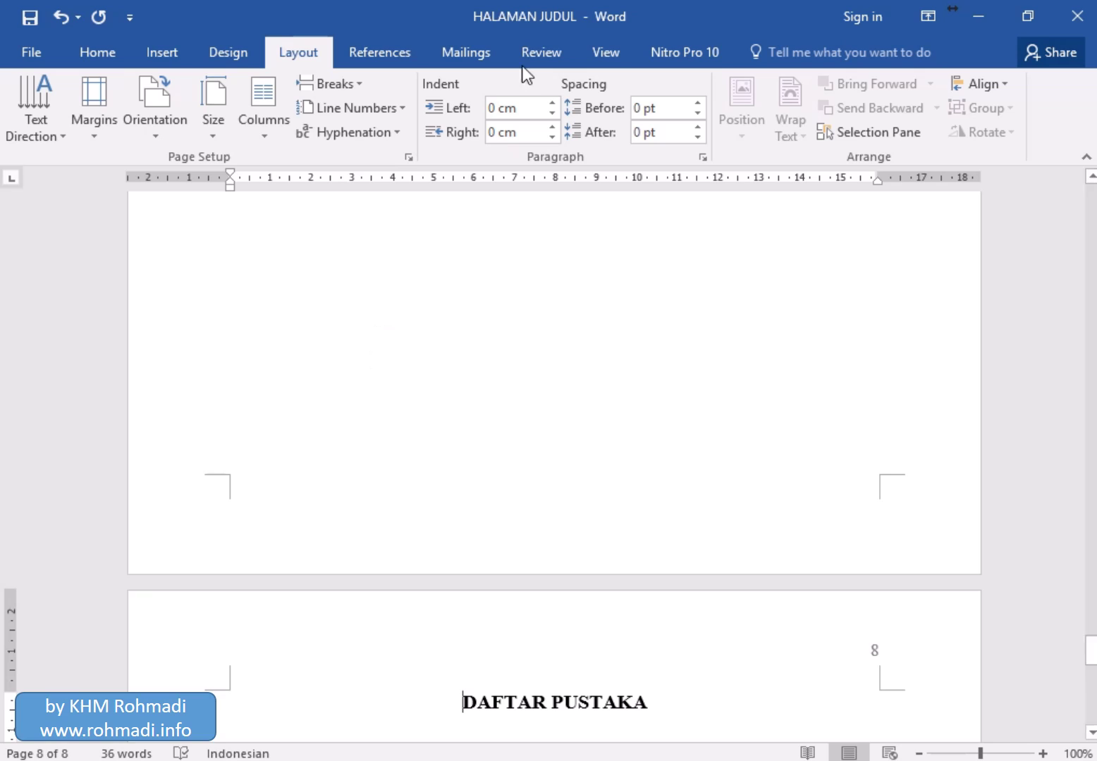
- Show the Navigation Pane and jump between the document's headings with it, finishing at BAB I
click(594, 50)
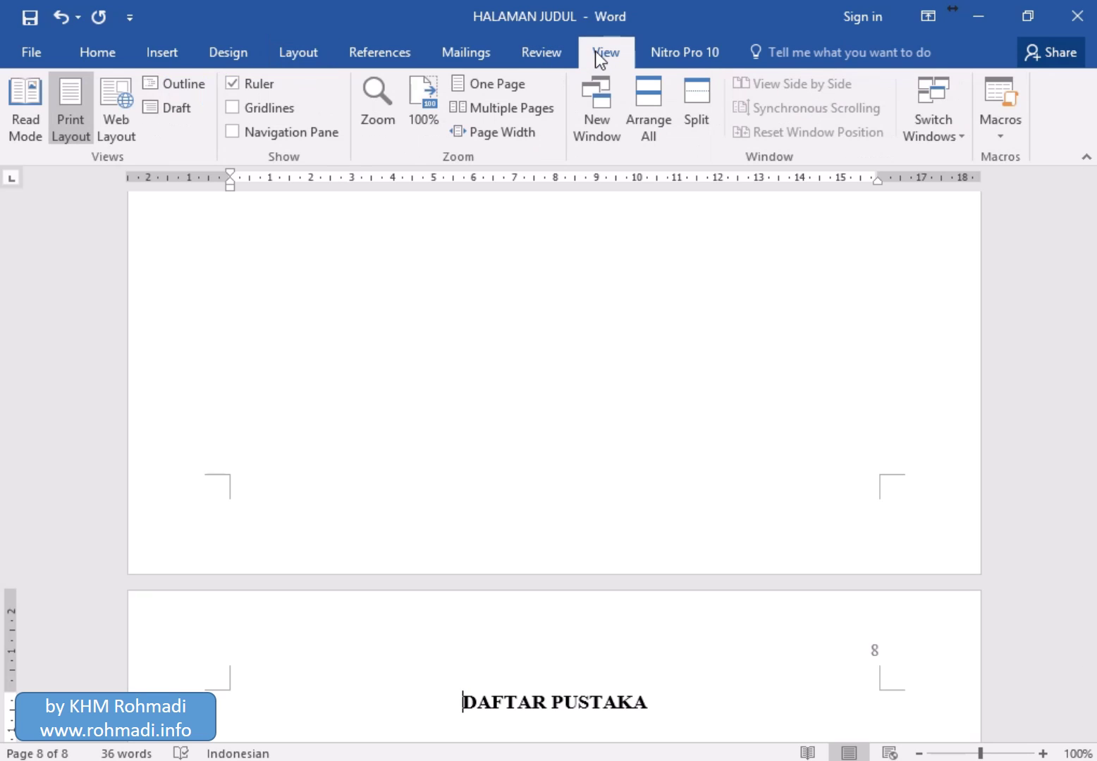
click(301, 134)
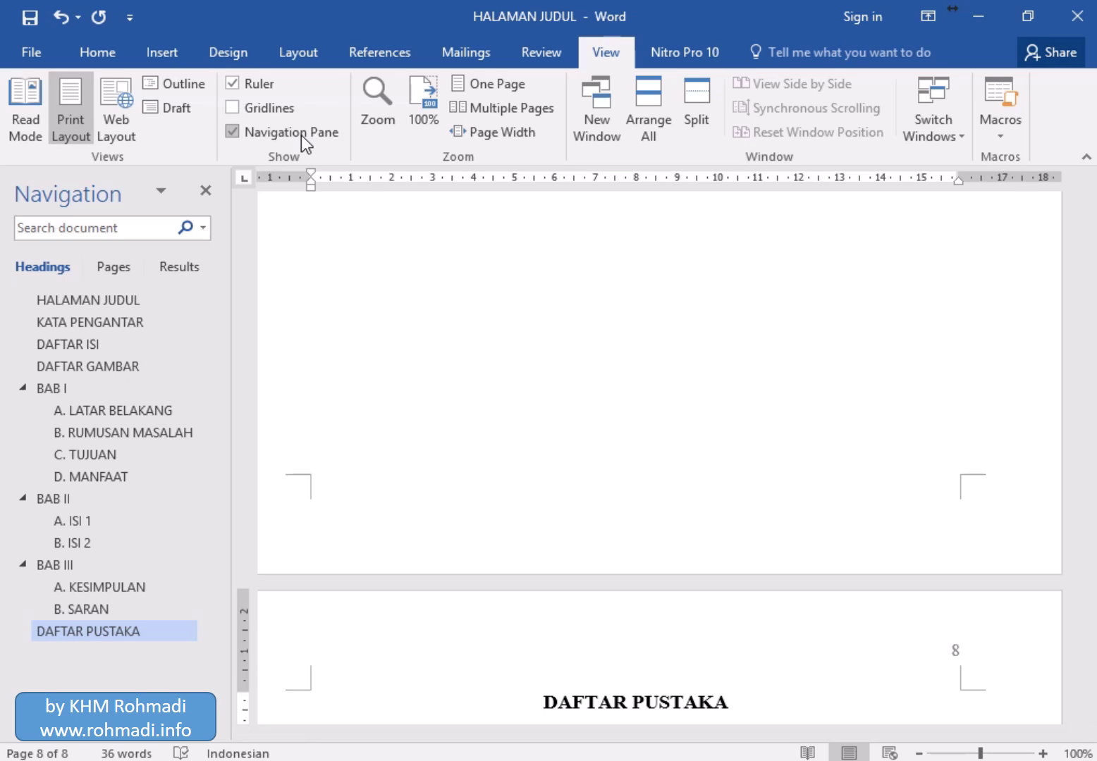
click(89, 388)
click(96, 453)
click(103, 299)
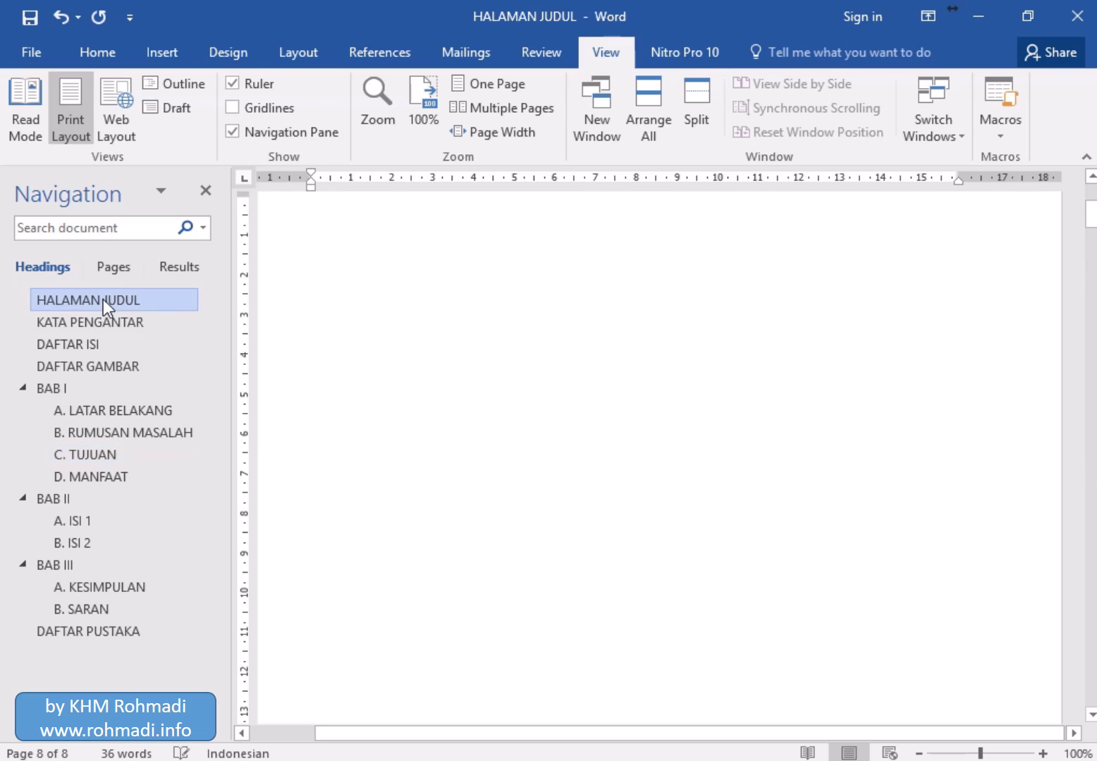
click(154, 567)
click(127, 484)
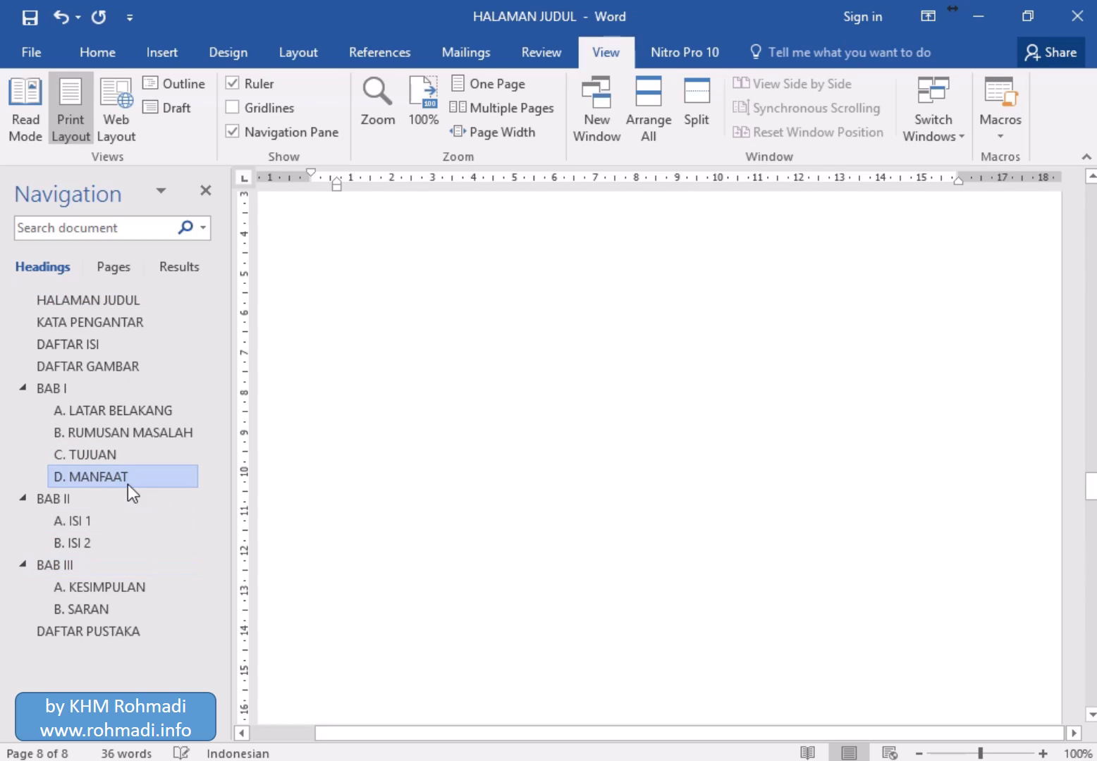
click(127, 434)
click(114, 390)
click(106, 343)
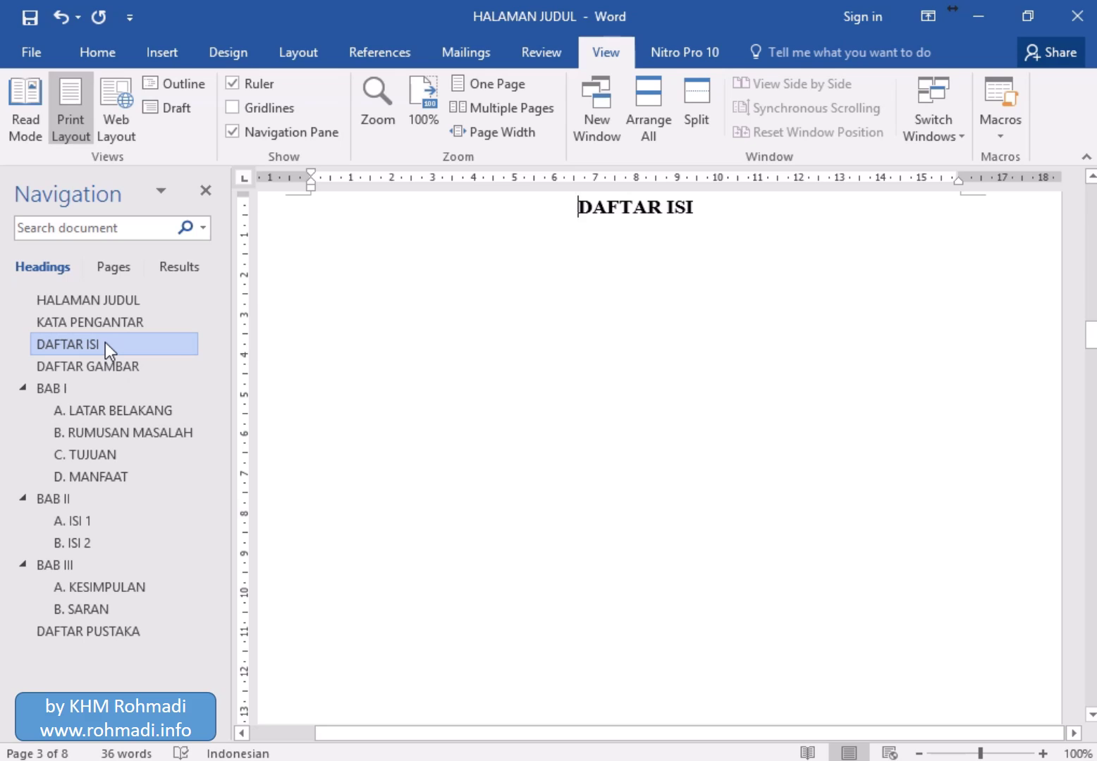
click(98, 388)
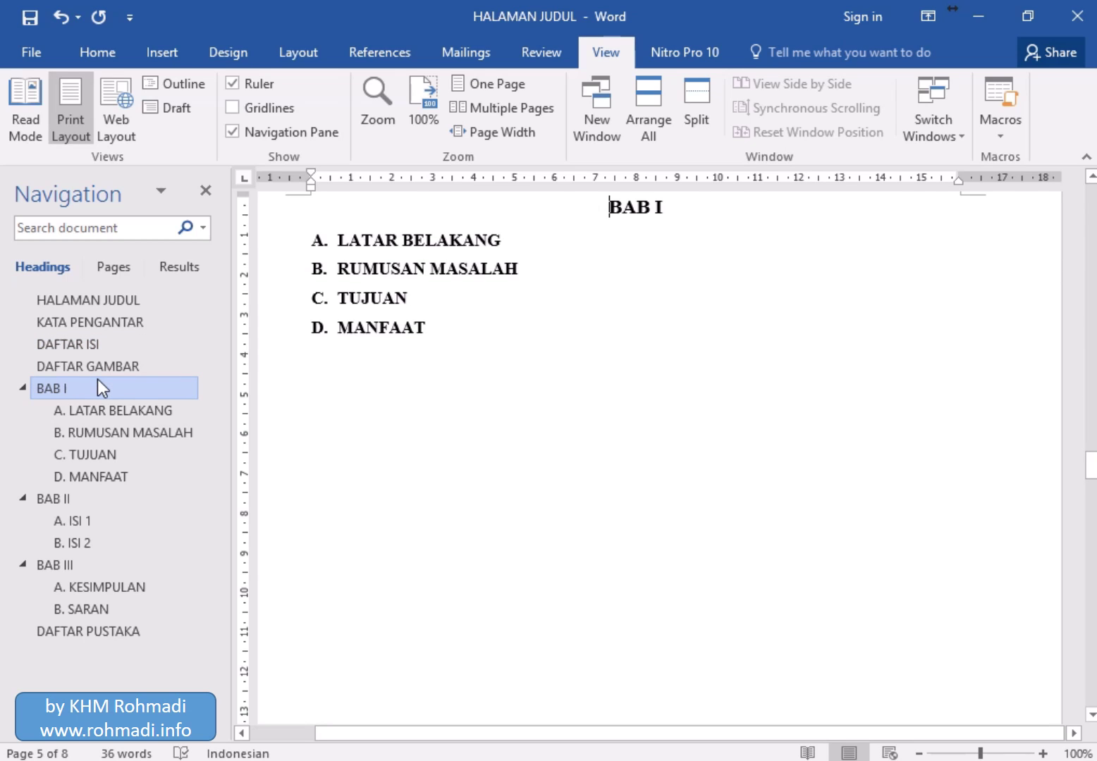
- Open the BAB I page header and set its page numbers to the 1, 2, 3 format, starting at 1
click(165, 369)
key(Down)
key(Down)
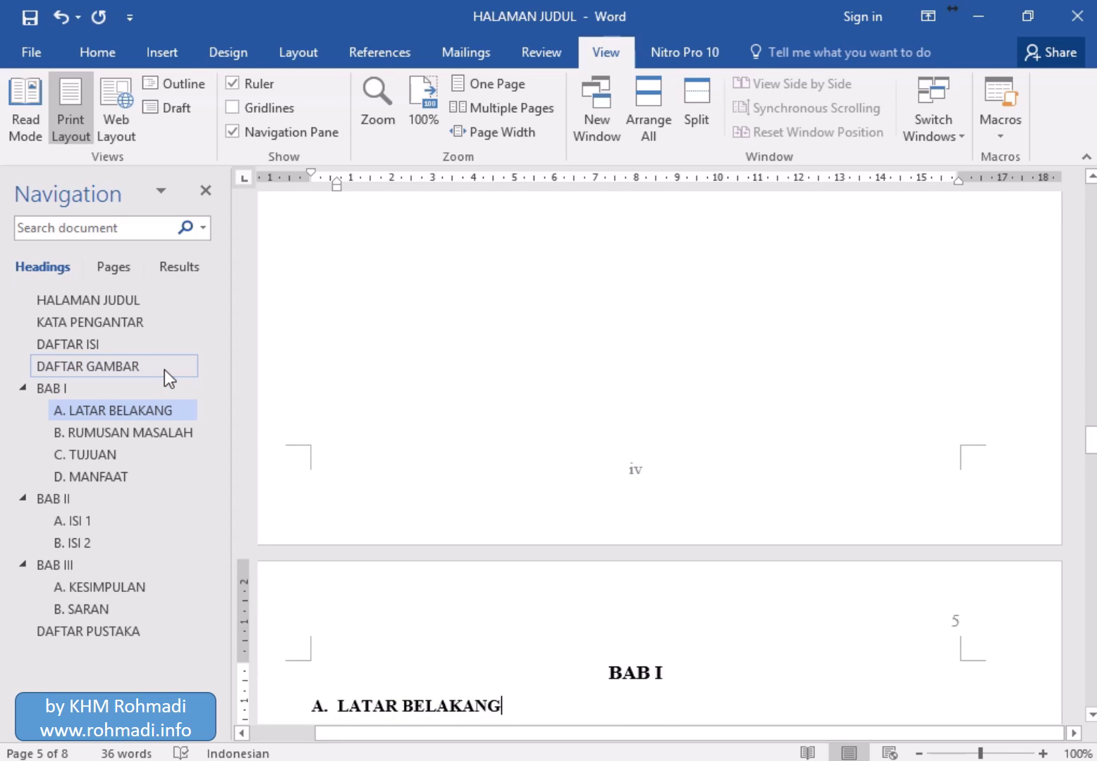
double_click(924, 631)
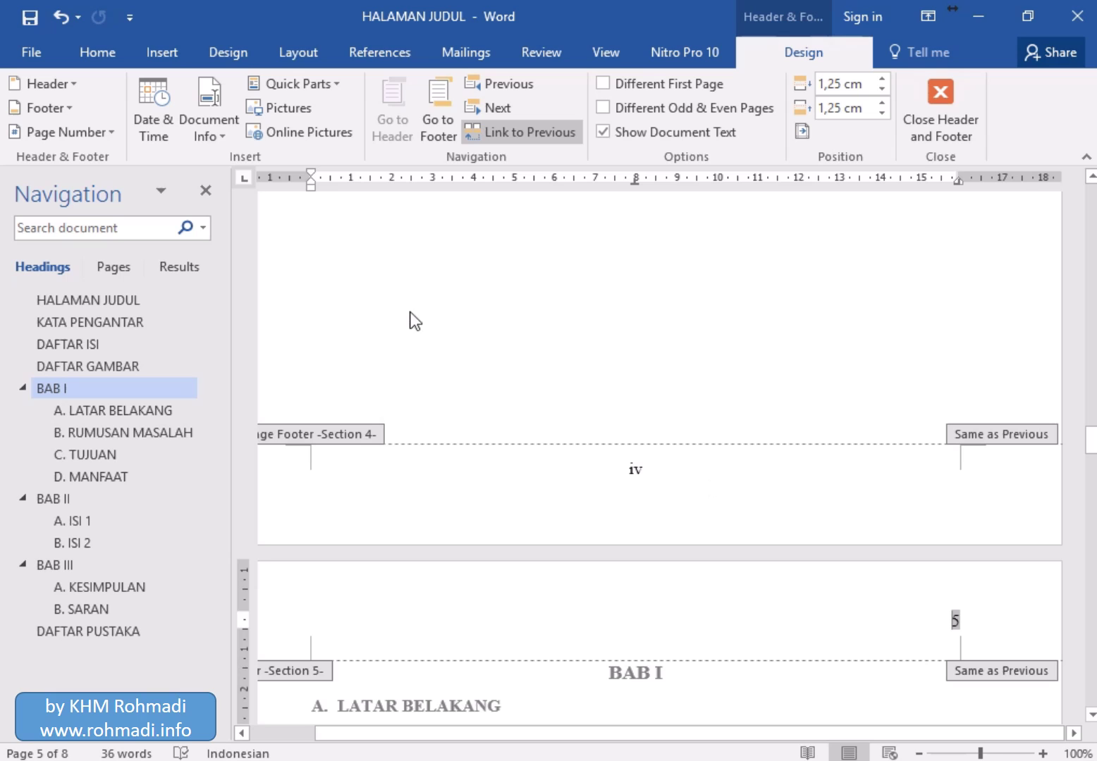
click(113, 133)
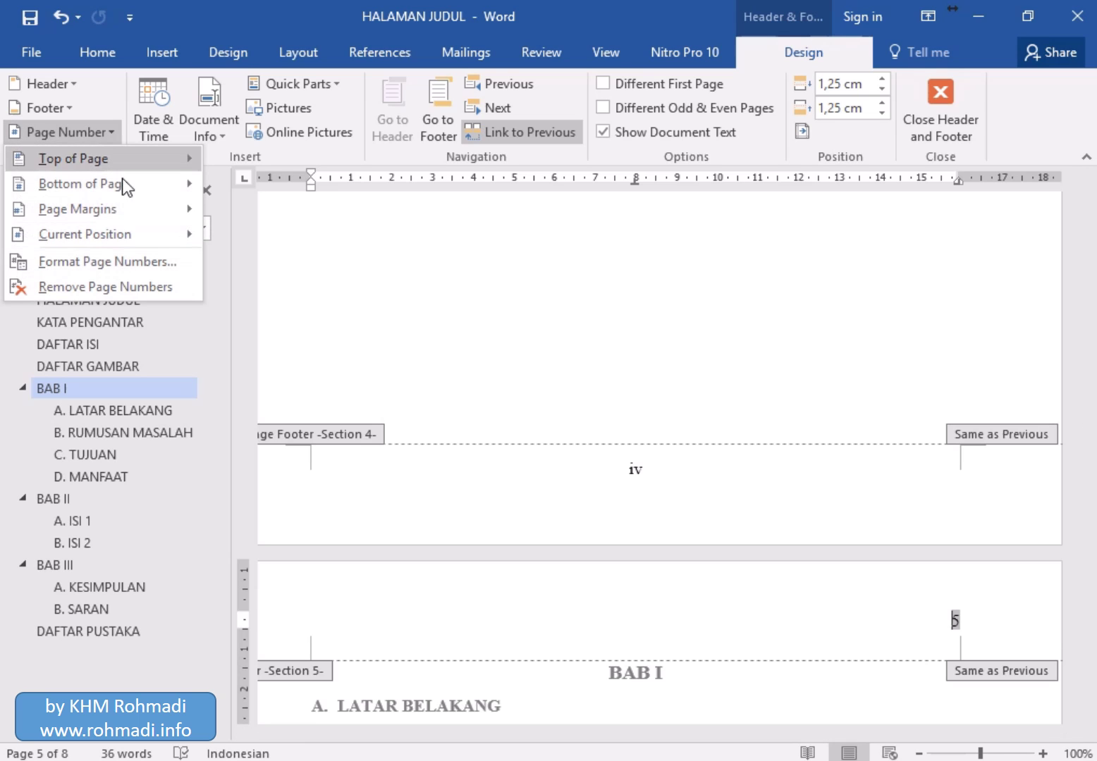
click(148, 258)
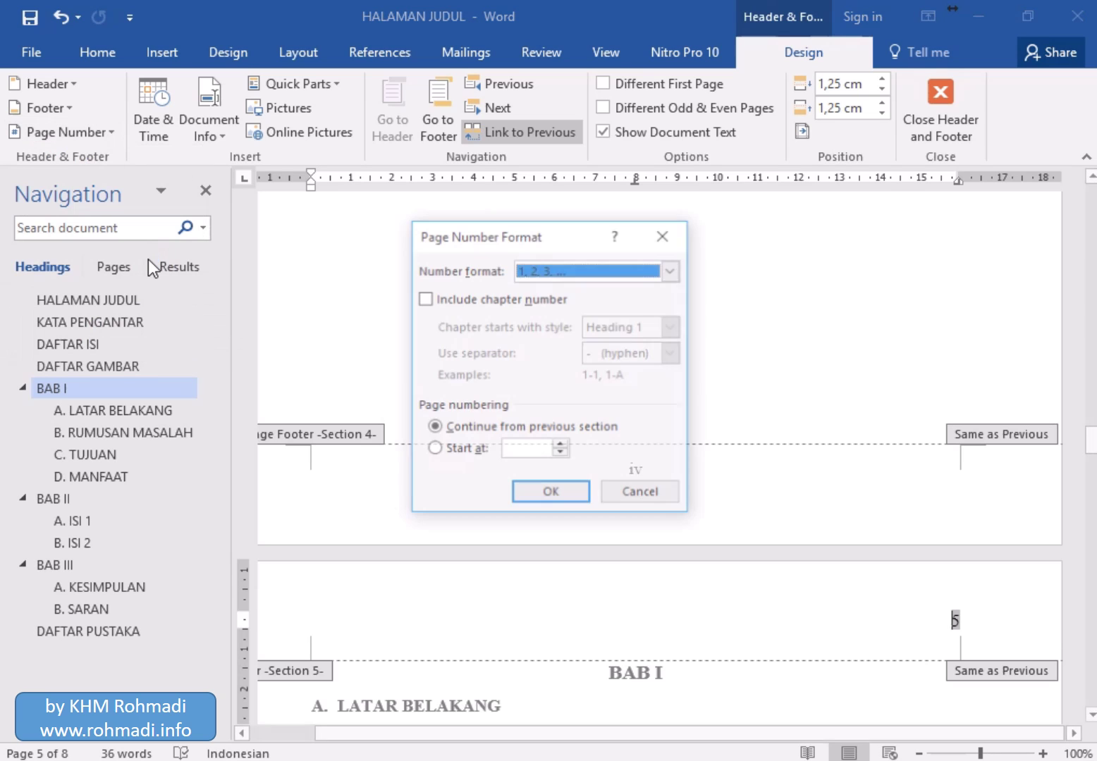
click(555, 274)
click(553, 275)
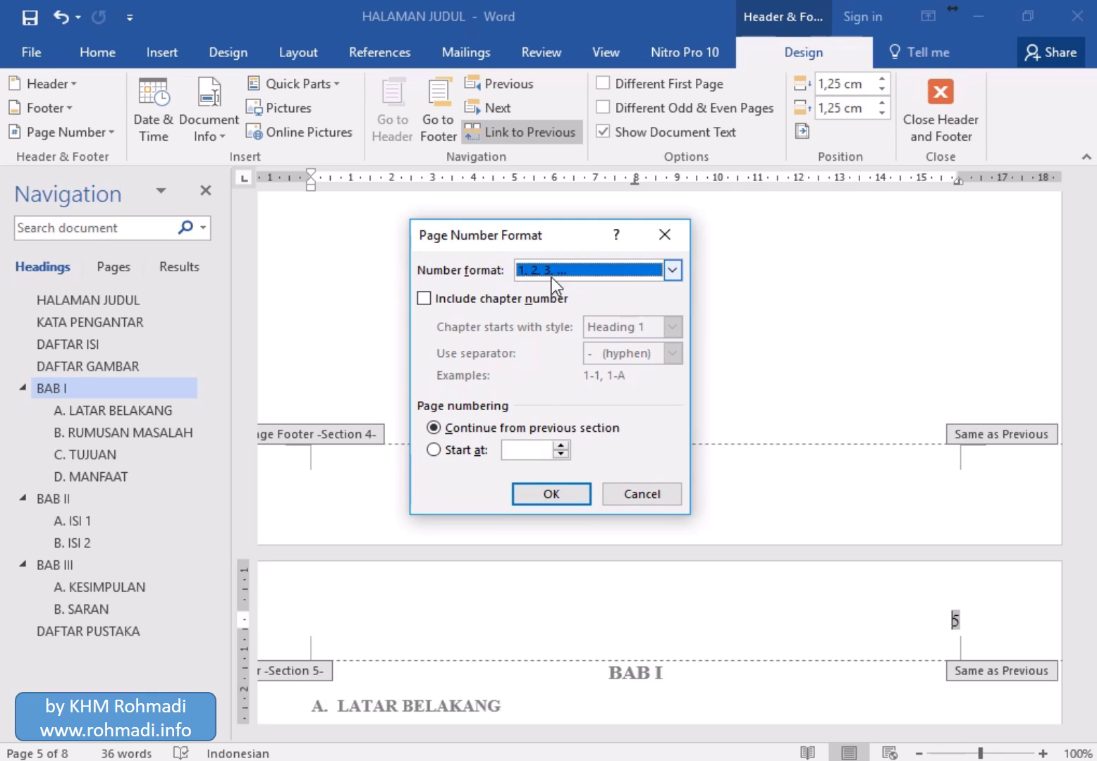
click(458, 450)
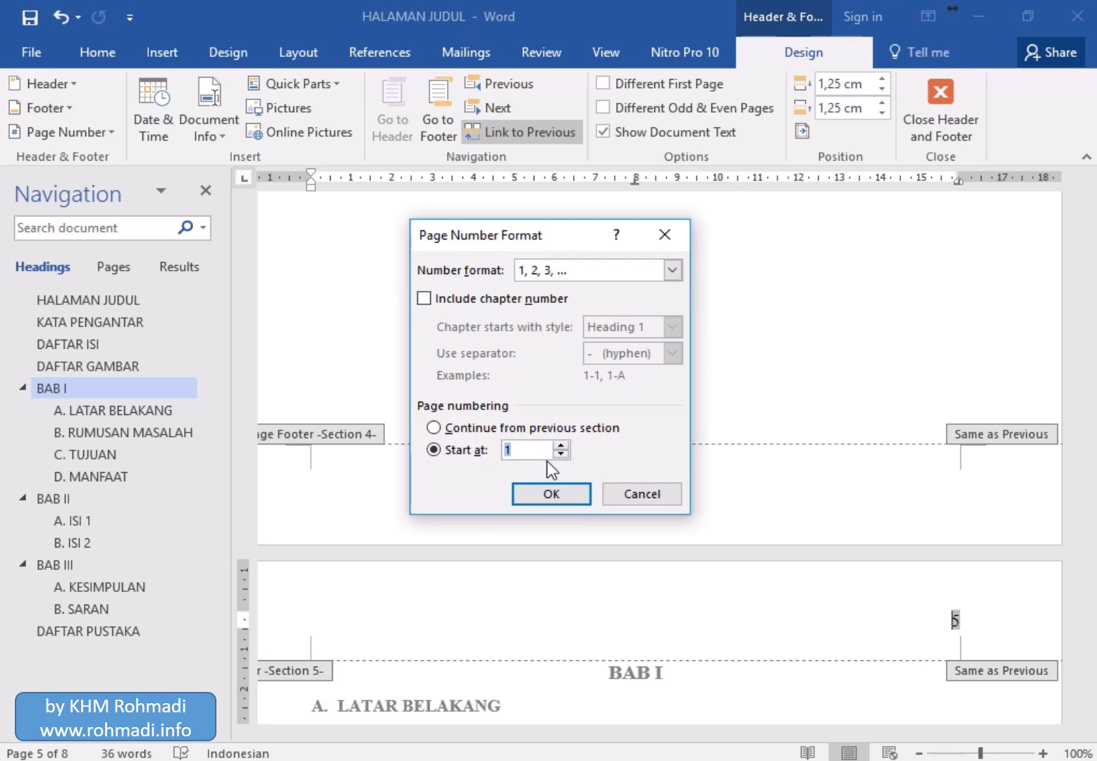
click(533, 449)
click(549, 492)
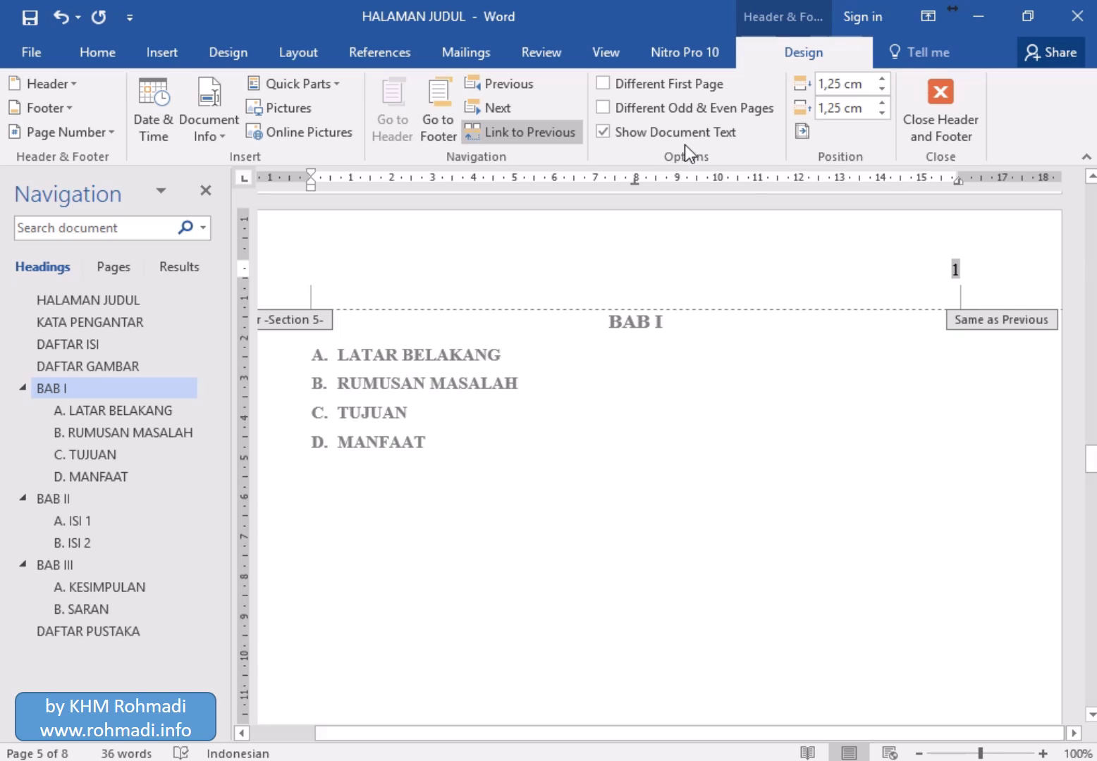
- Enable a different first page for the BAB I and BAB II sections
click(636, 86)
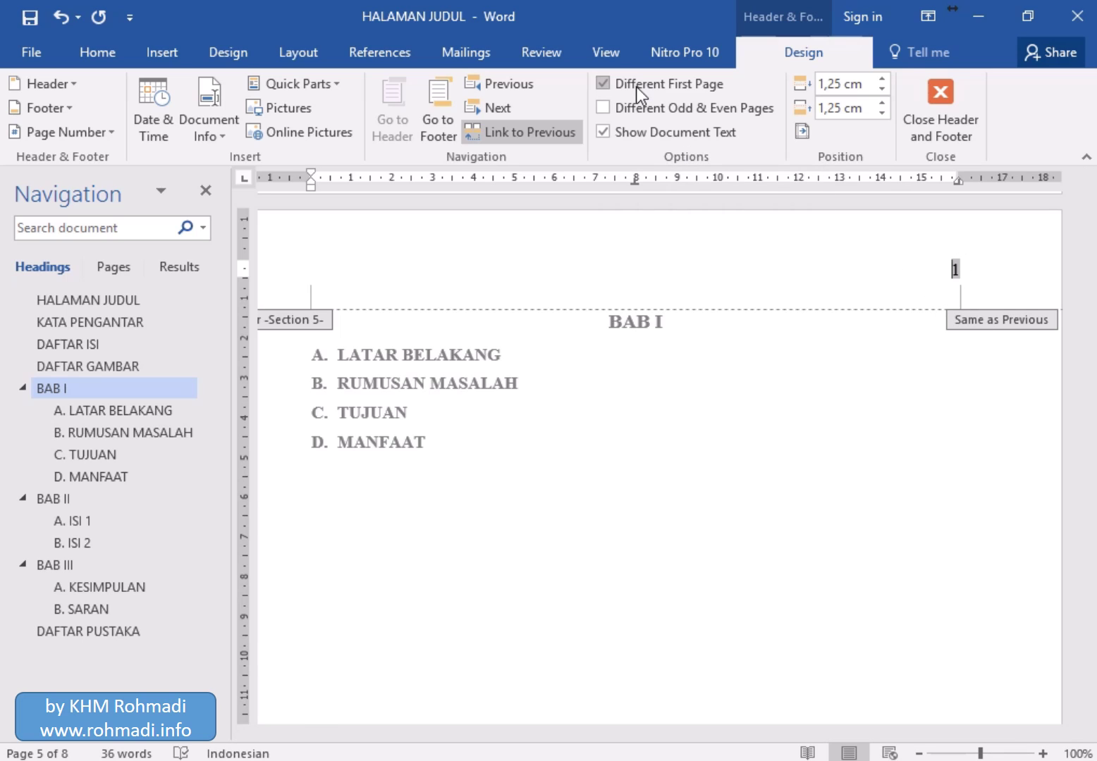
drag(1091, 458, 1091, 518)
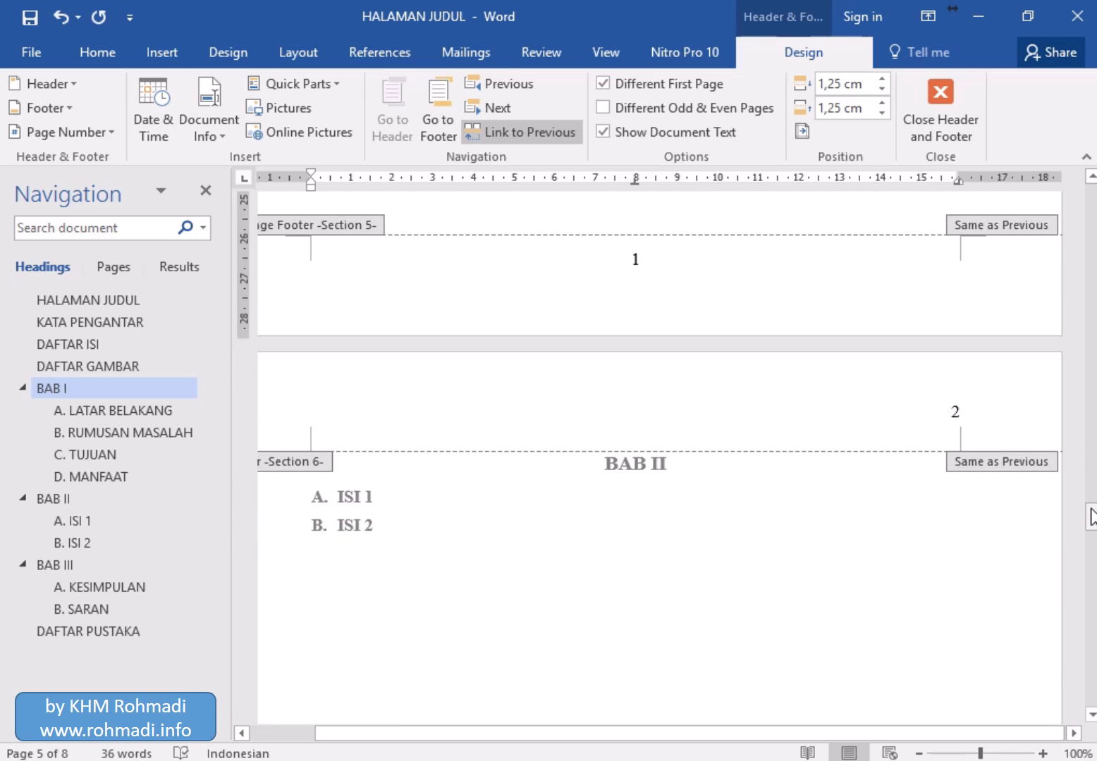
click(936, 431)
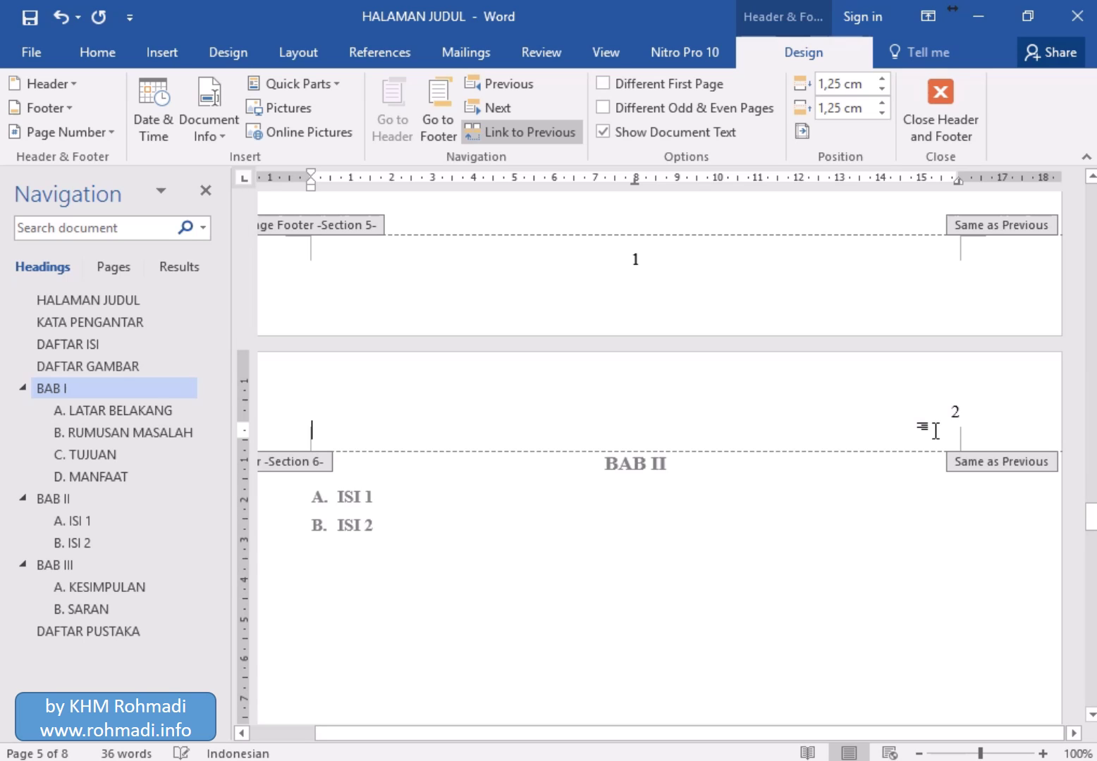
click(711, 88)
- Enable a different first page for the BAB III section
drag(1090, 525, 1090, 590)
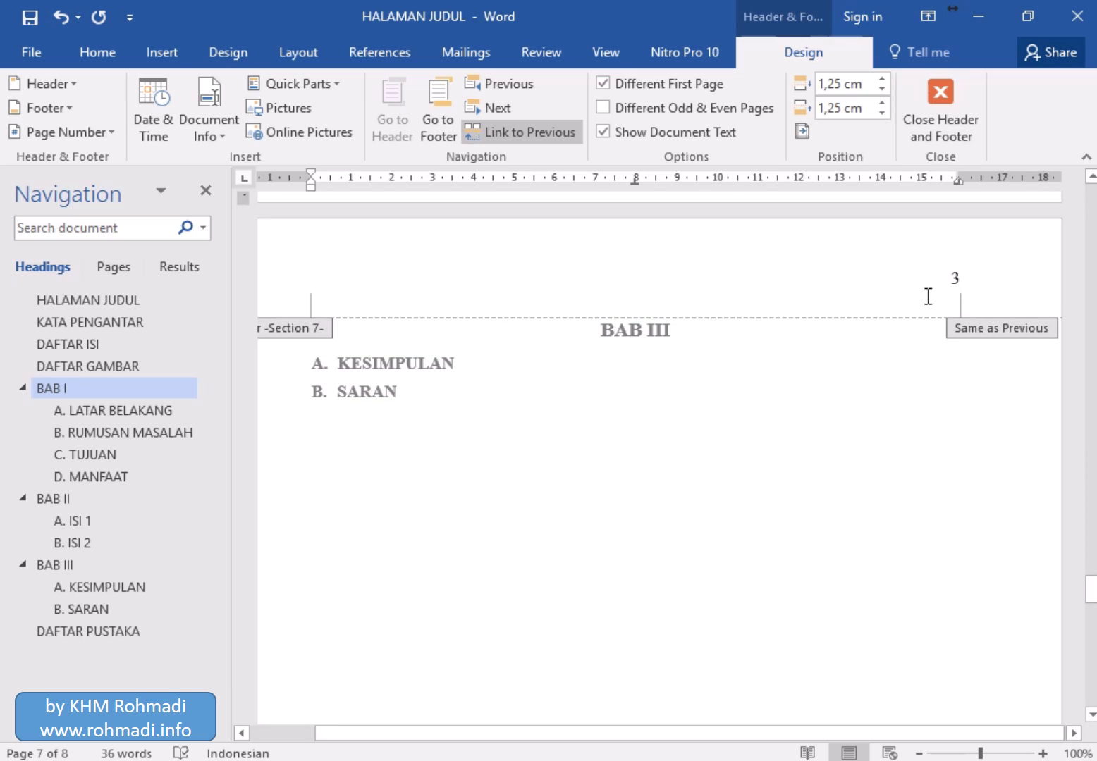
click(913, 294)
click(915, 281)
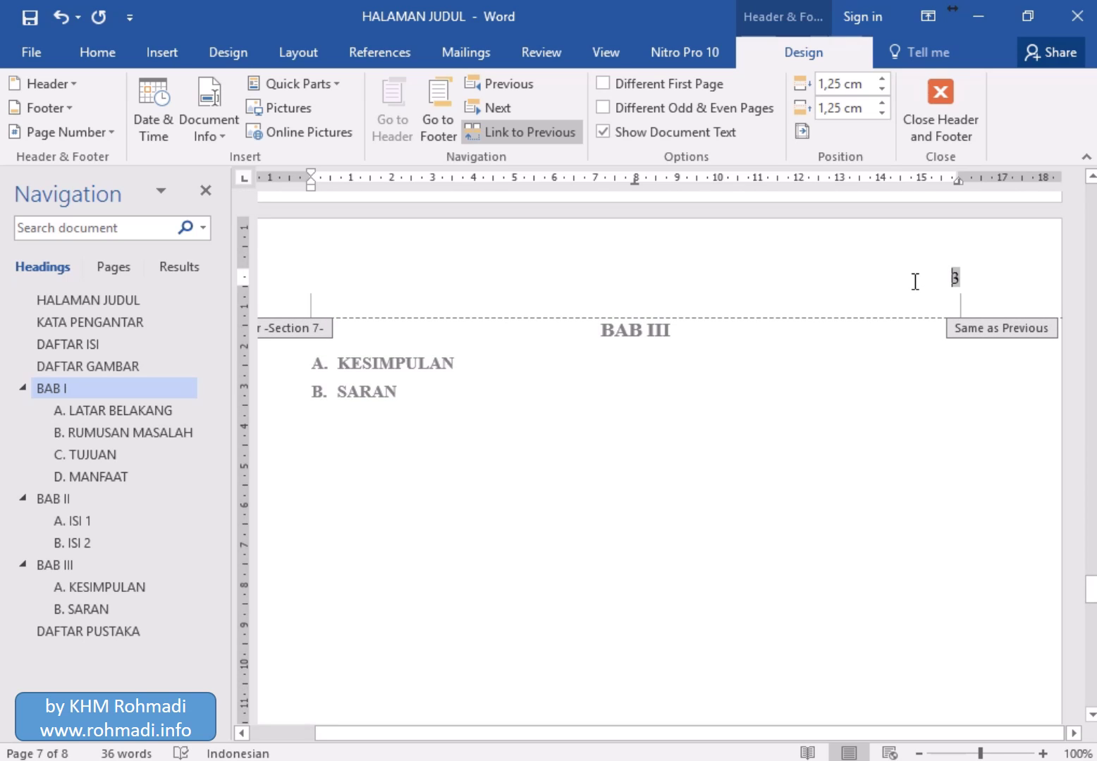
mouse_move(622, 8)
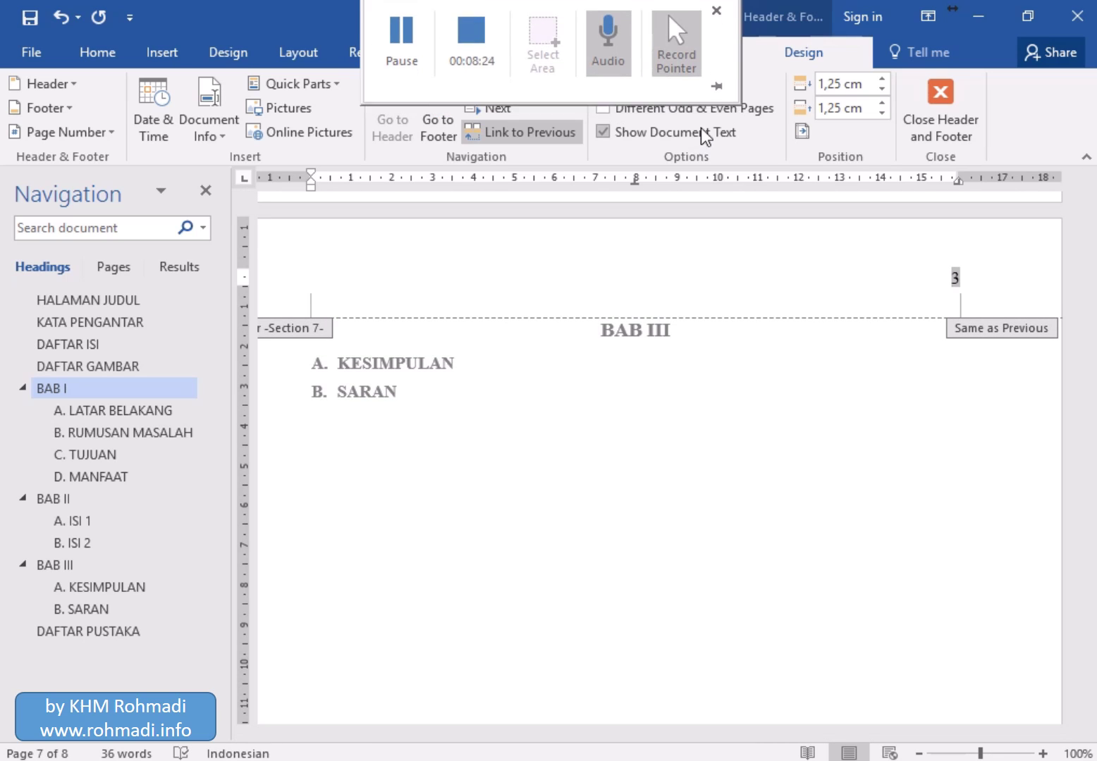
click(696, 86)
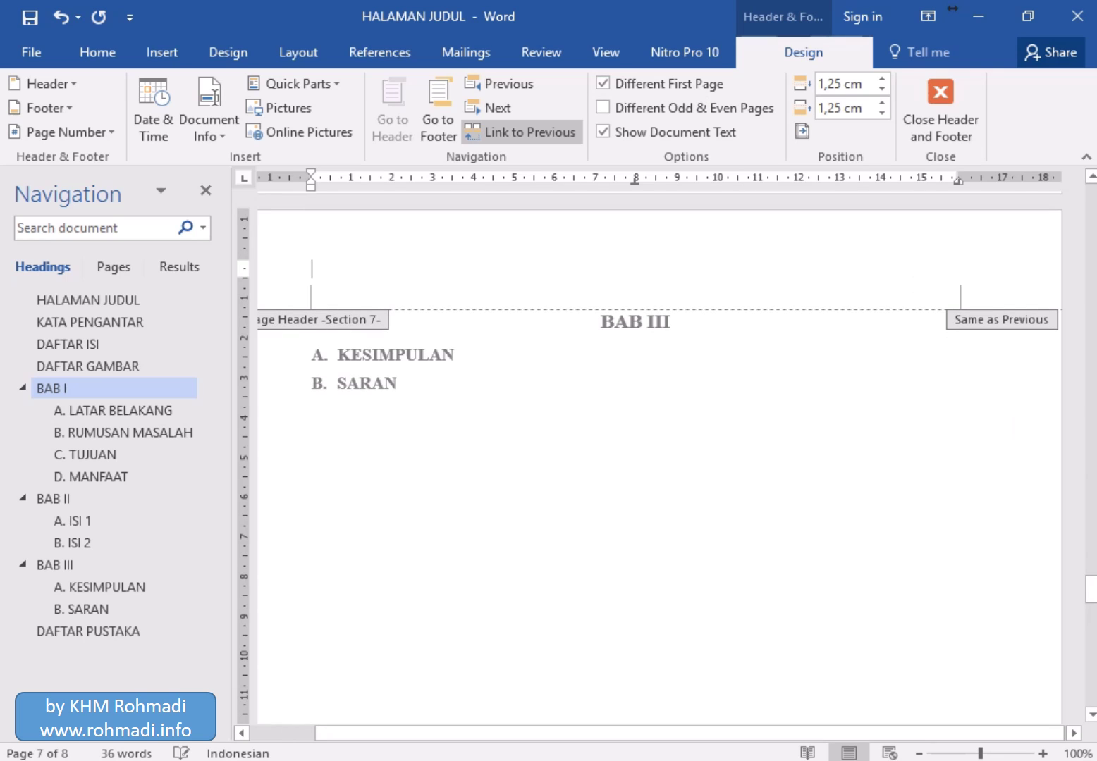
- Enable a different first page for the DAFTAR PUSTAKA section and close the header and footer
drag(1089, 595, 1091, 642)
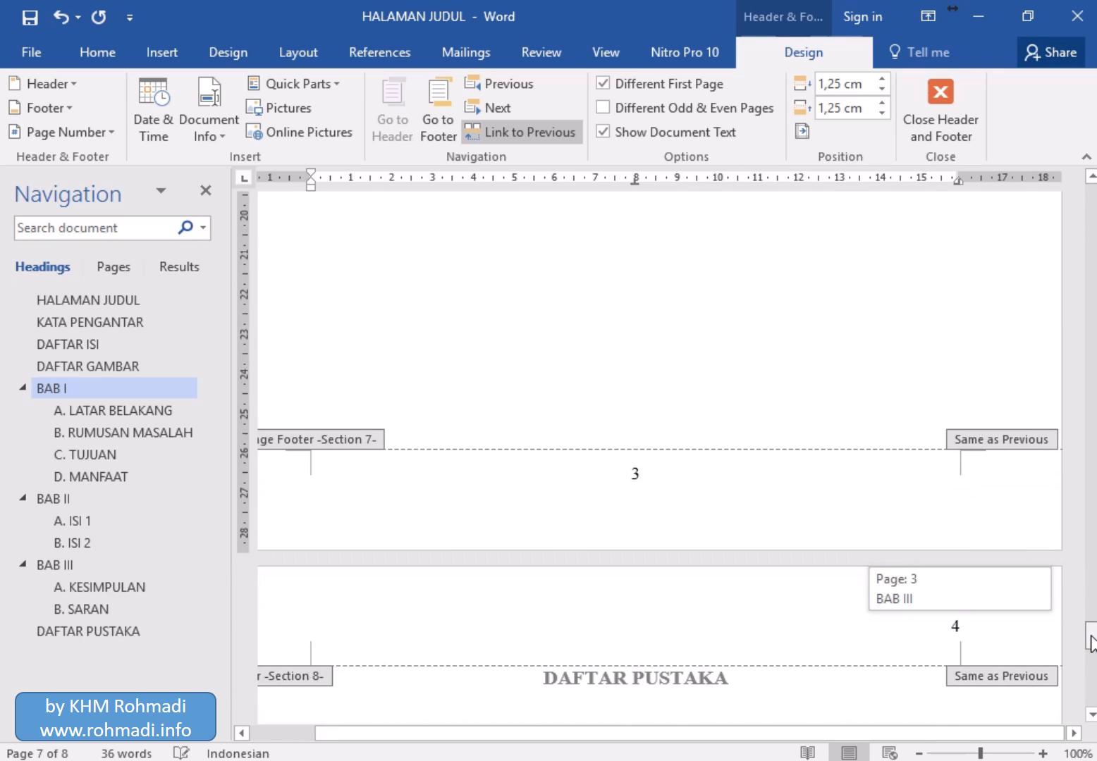
click(931, 632)
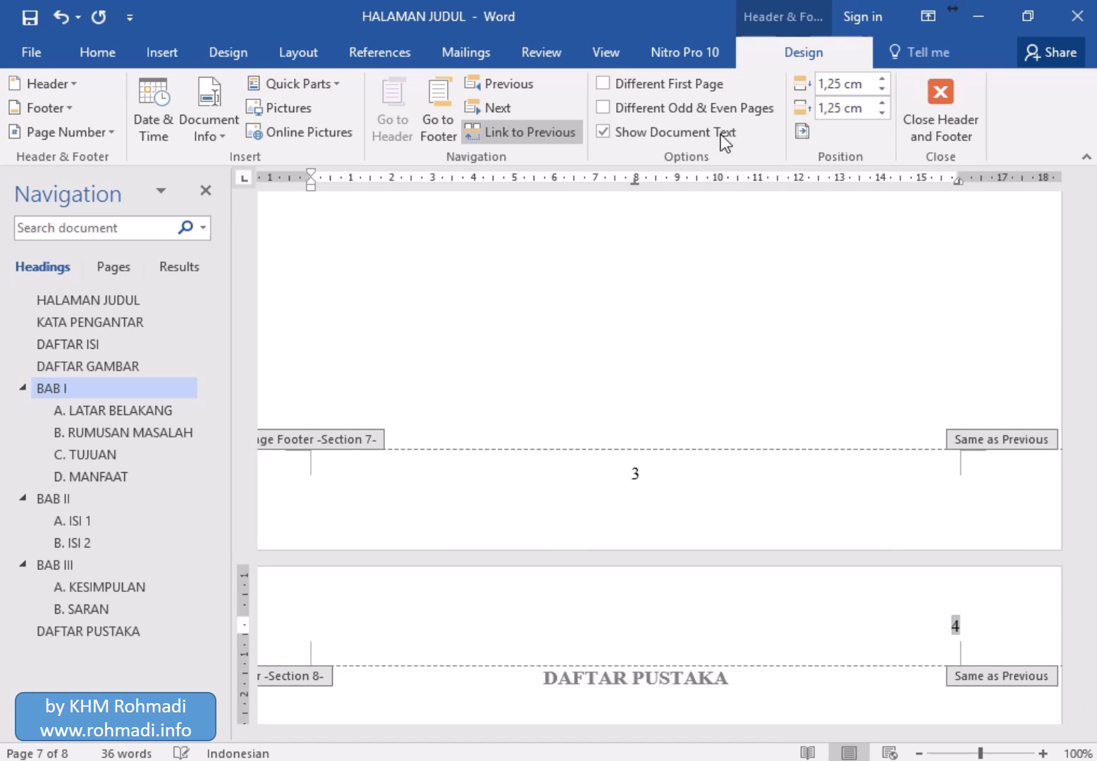
click(688, 91)
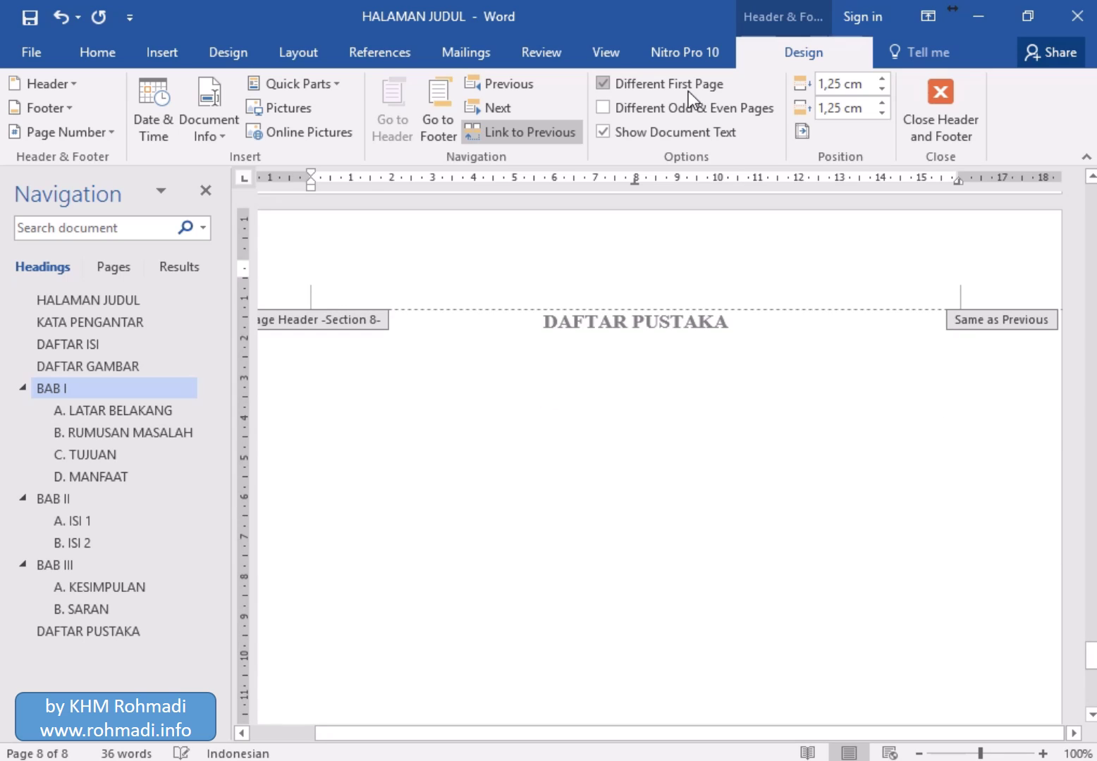
click(919, 121)
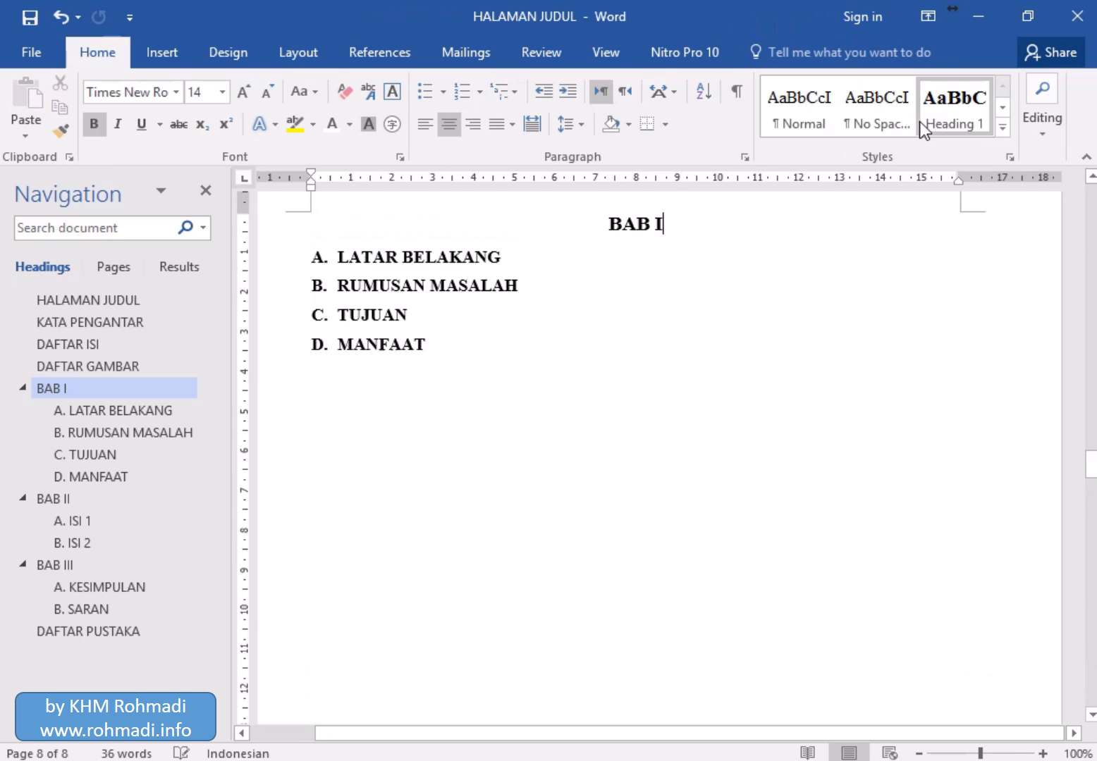
- Add empty lines after the RUMUSAN MASALAH heading in BAB I until TUJUAN moves onto a second page
click(524, 285)
key(Return)
key(Return)
key(Return)
key(Return)
key(Return)
key(Return)
key(Return)
key(Return)
key(Return)
key(Return)
key(Return)
key(Return)
key(Return)
key(Return)
key(Return)
key(Return)
key(Return)
key(Return)
key(Return)
key(Return)
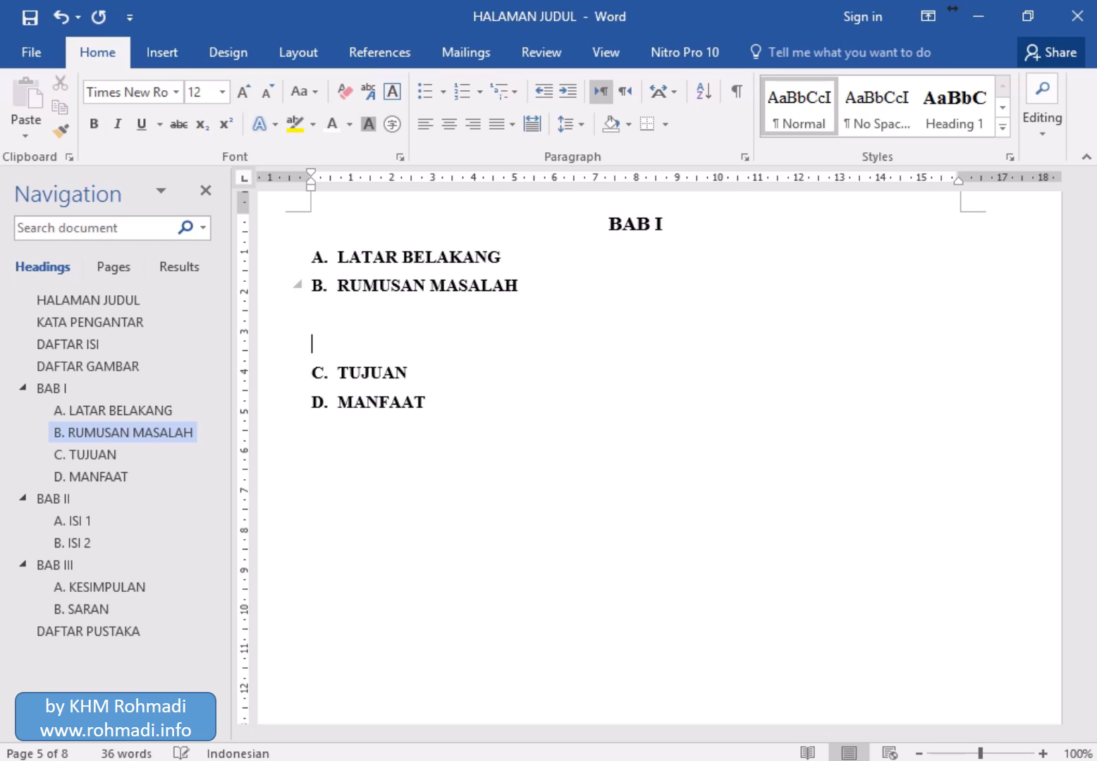
key(Return)
key(Return)
key(Return)
key(Return)
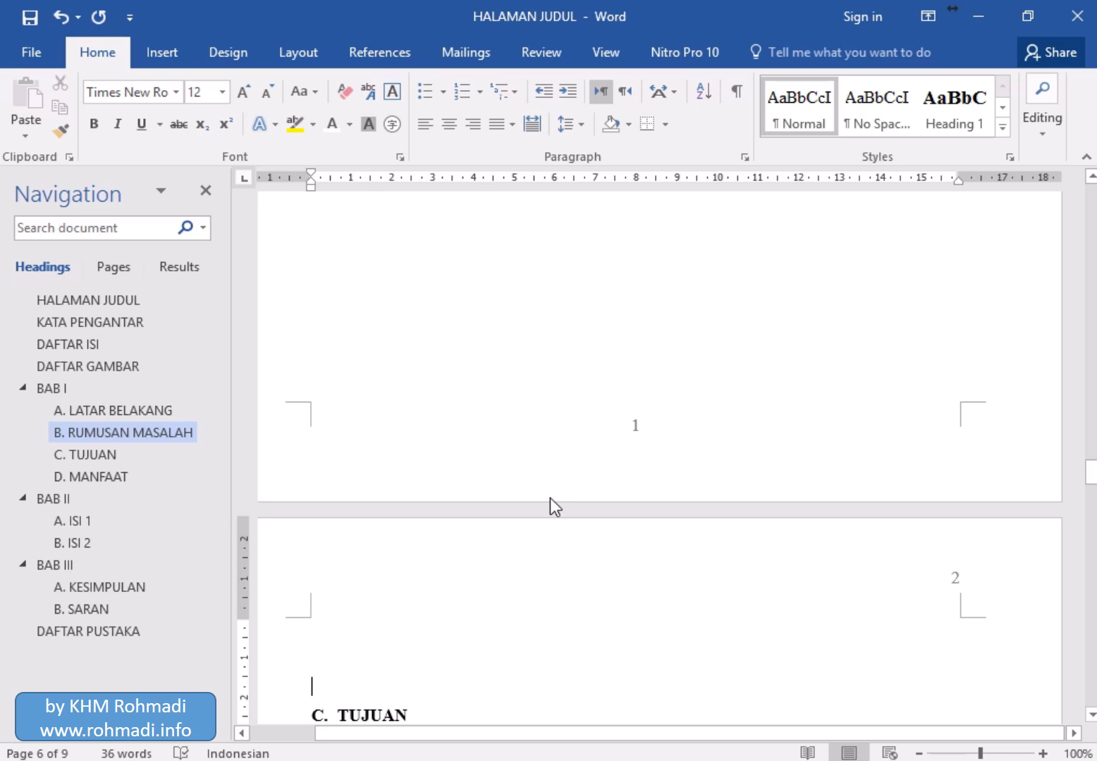
- Insert an Automatic Table 1 table of contents on a new line below the DAFTAR ISI heading
click(138, 345)
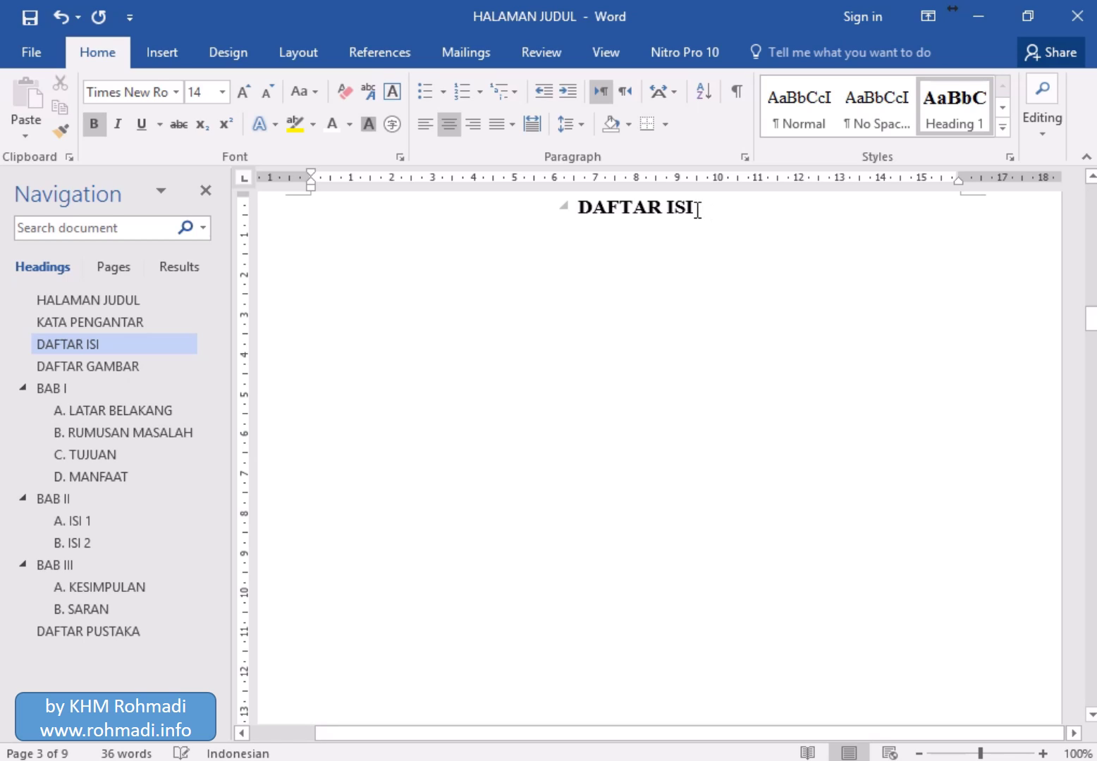
key(Return)
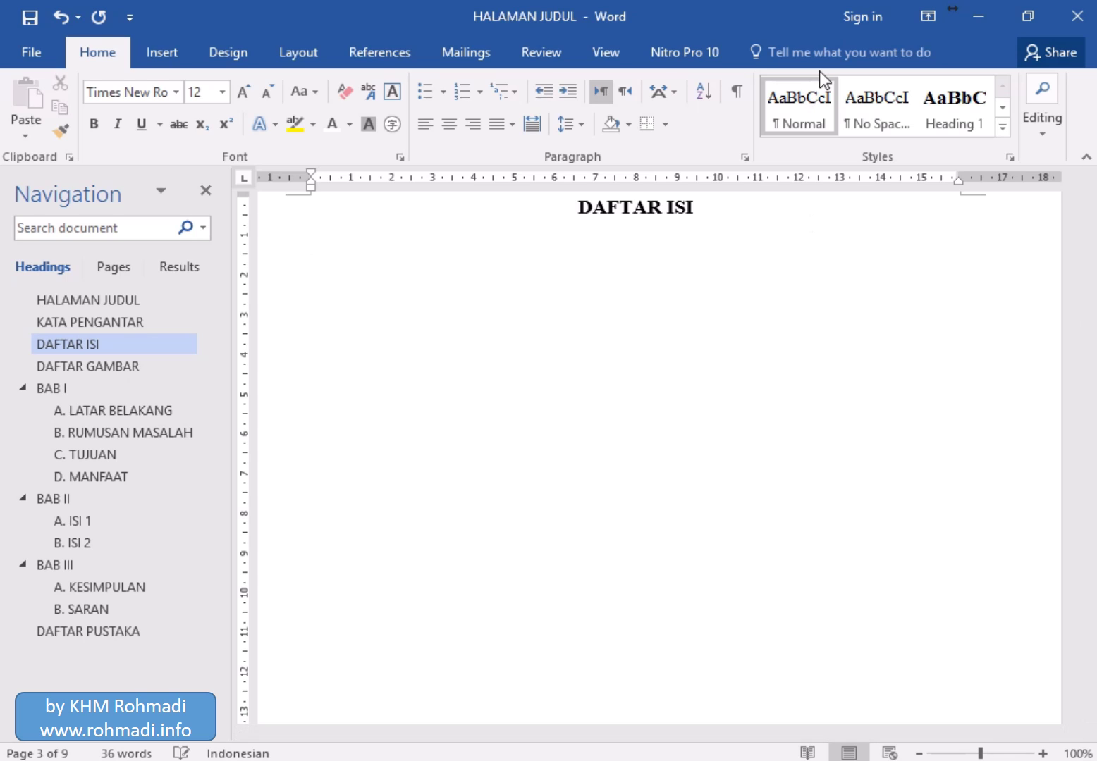
click(410, 56)
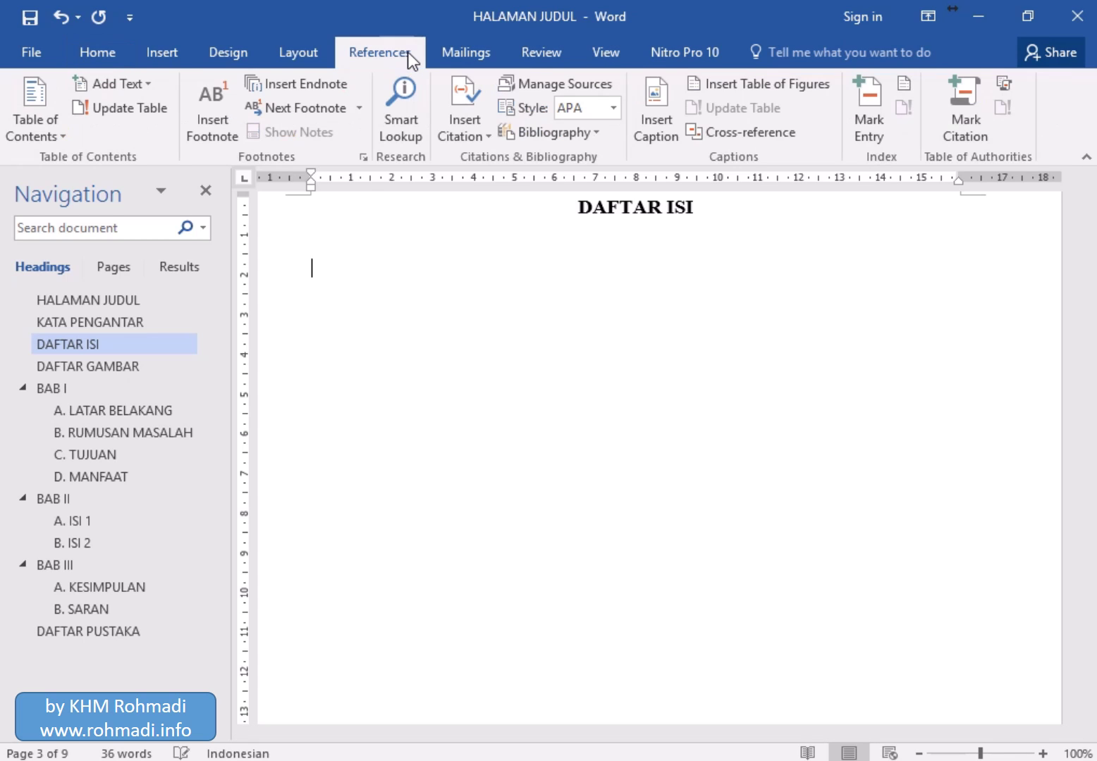
click(61, 131)
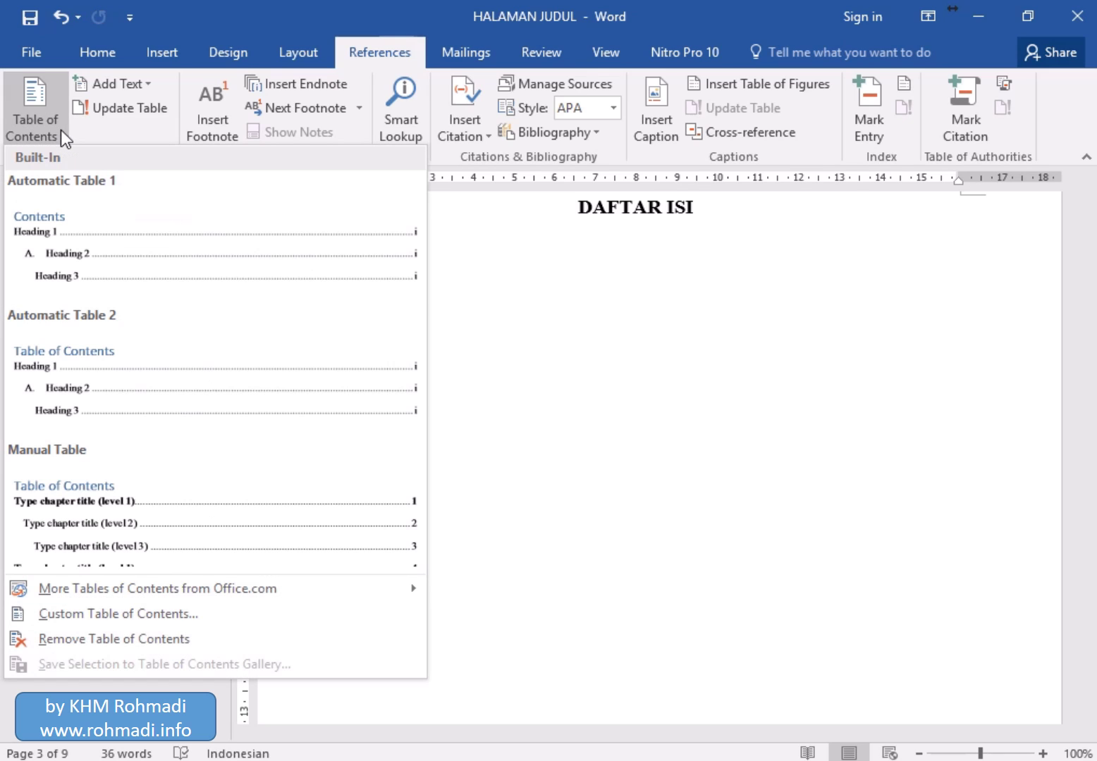
click(166, 245)
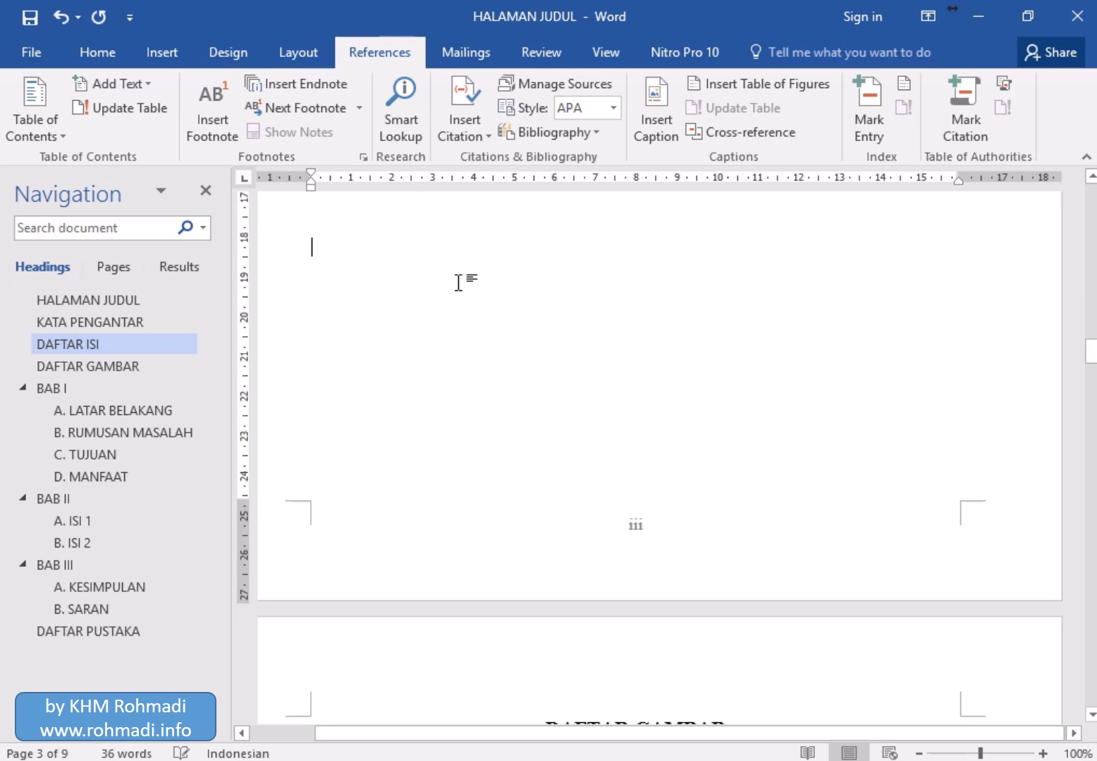
- Delete the "Contents" title above the entries of the table of contents
scroll(458, 283, up, 7)
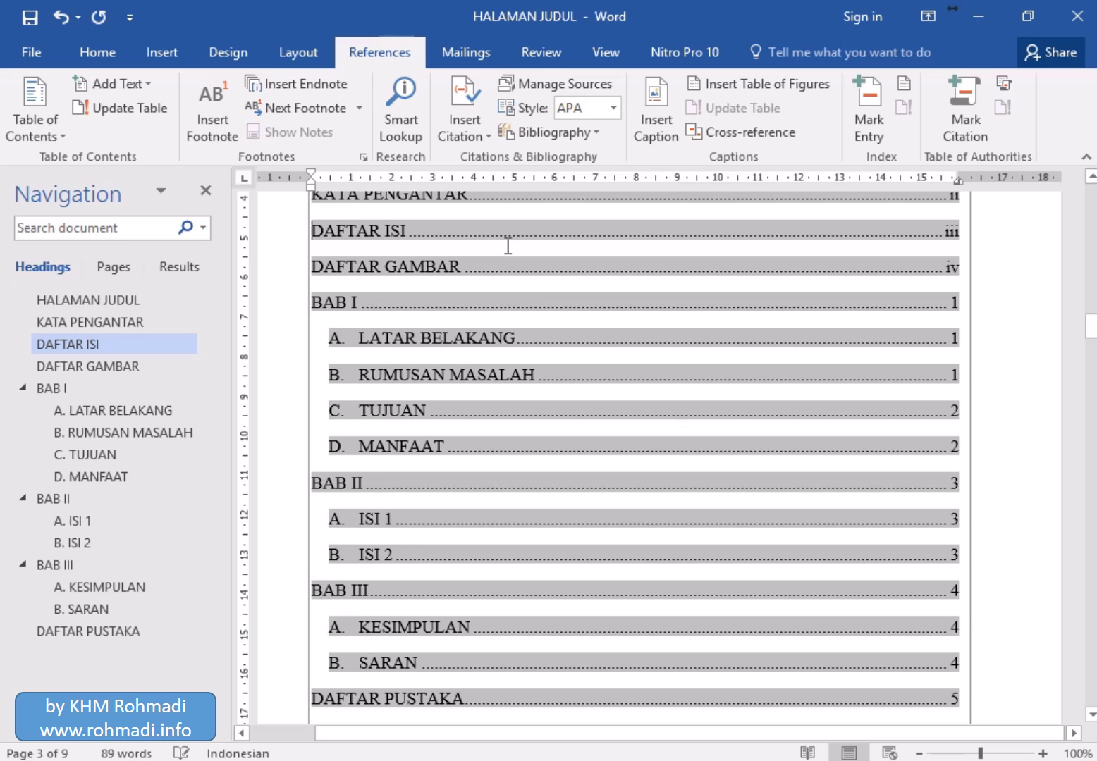
key(Up)
key(Up)
key(Up)
key(shift+Home)
key(Delete)
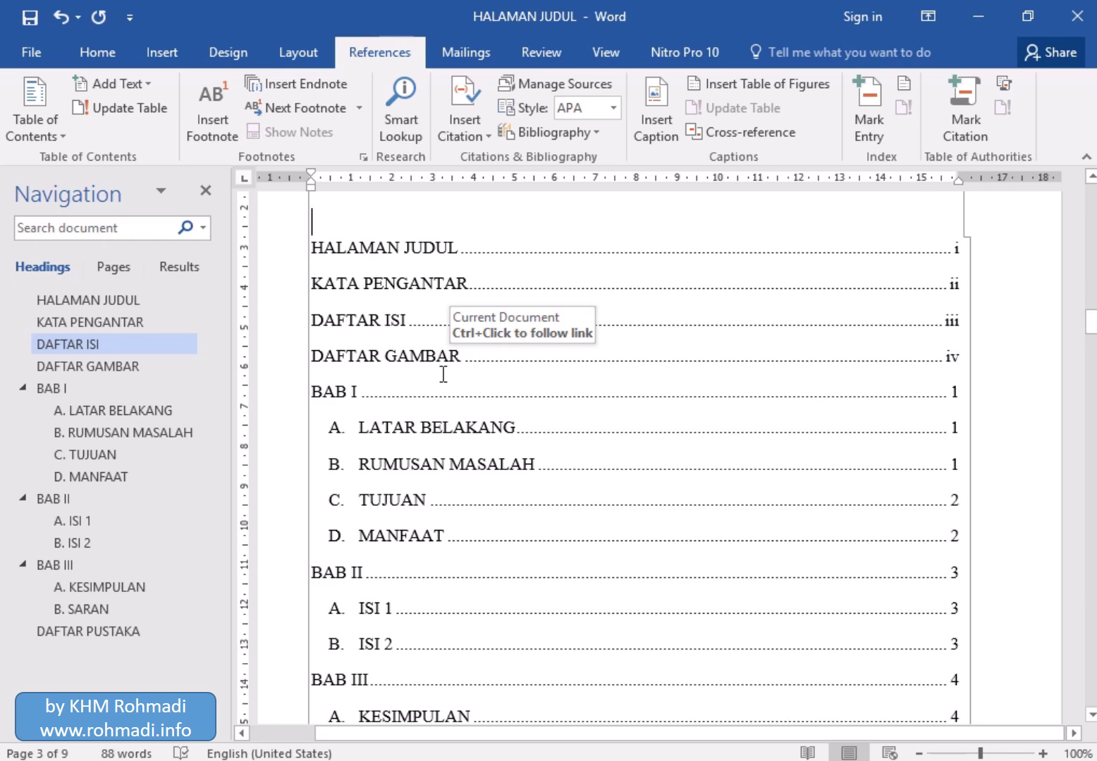
- Add a new line reading "ISI 1A" directly below the ISI 1 heading in BAB II
click(86, 523)
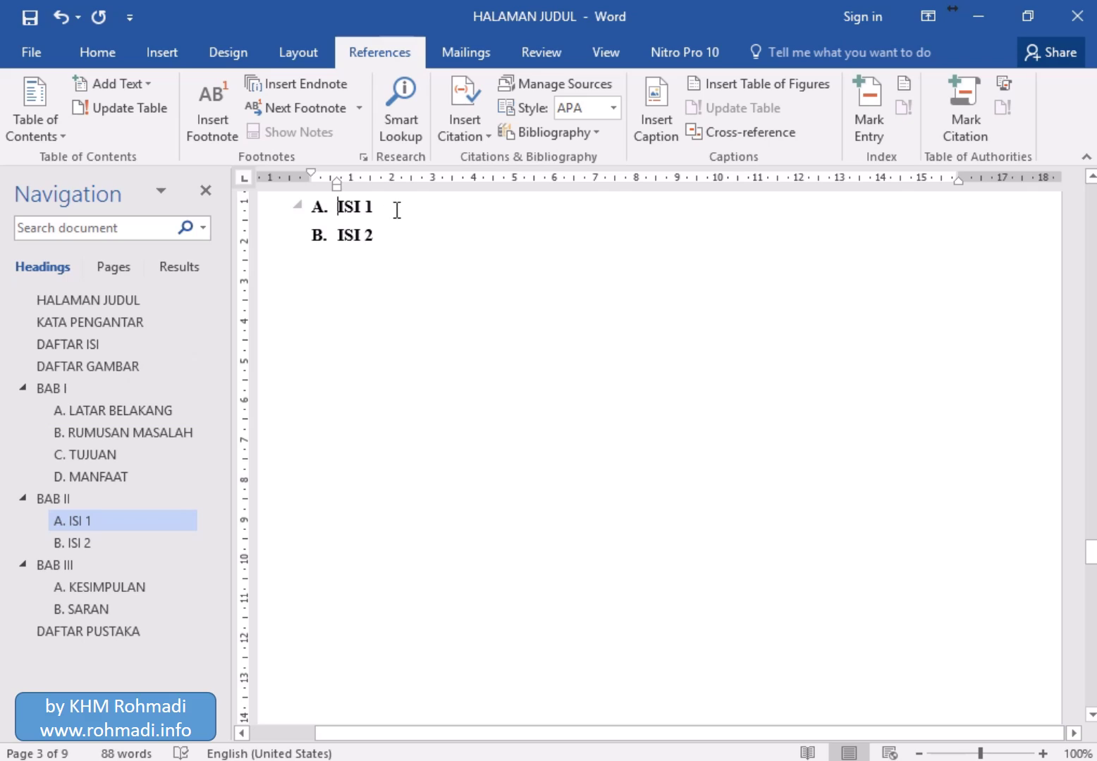
key(Return)
text(IS)
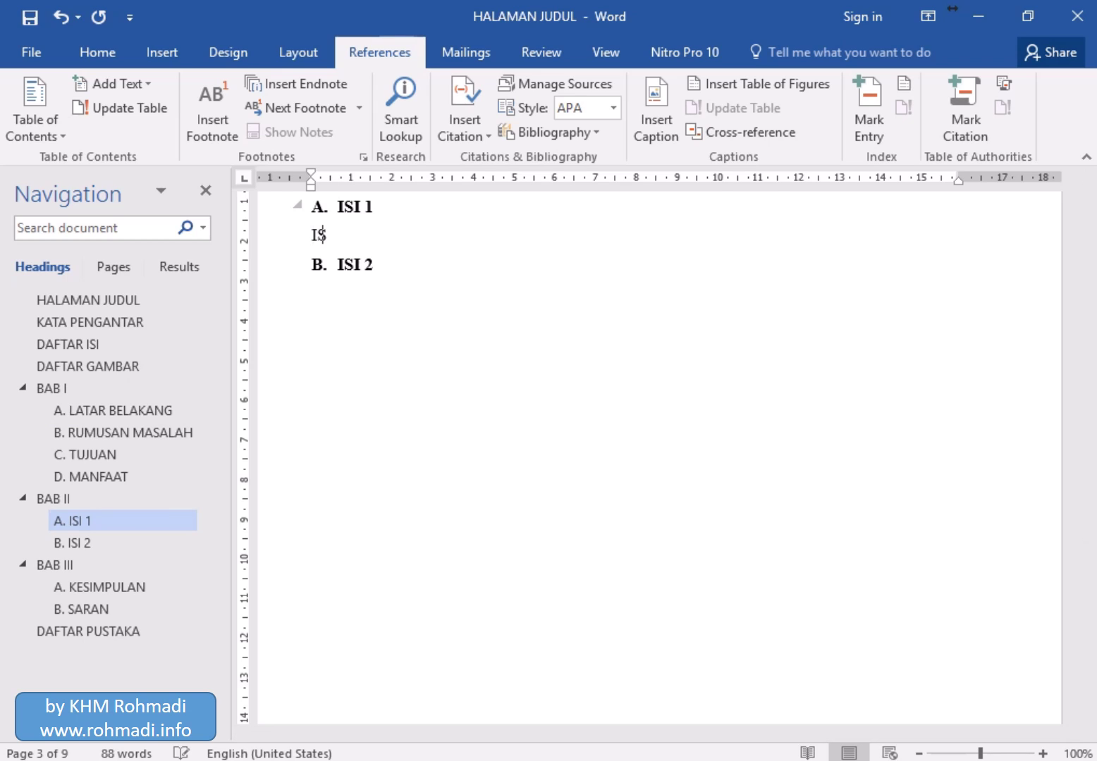
text(I 1A)
- Add empty lines after the ISI 1 heading until the ISI 1A line moves onto the following page
click(387, 208)
key(Return)
key(Return)
key(Return)
key(Return)
key(Return)
key(Return)
key(Return)
key(Return)
key(Return)
key(Return)
key(Return)
key(Return)
key(Return)
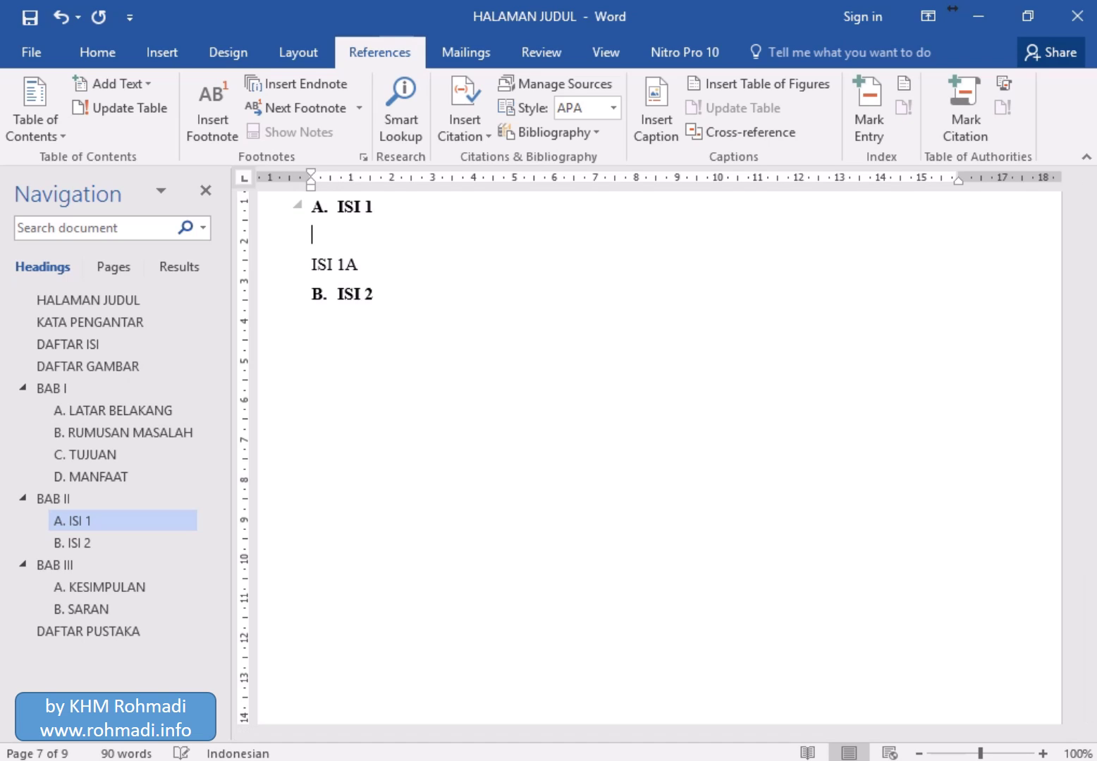
key(Return)
key(Return)
key(Return)
key(Return)
key(Return)
key(Return)
key(Return)
key(Return)
key(Return)
key(Return)
key(Return)
key(Return)
key(Return)
key(Return)
key(Return)
key(Return)
key(Return)
key(Return)
key(Return)
key(Return)
key(Return)
- Apply the Heading 2 style to the ISI 1A line in BAB II
key(Down)
key(Down)
key(Down)
key(Down)
key(Down)
key(Up)
key(Up)
key(Up)
key(Up)
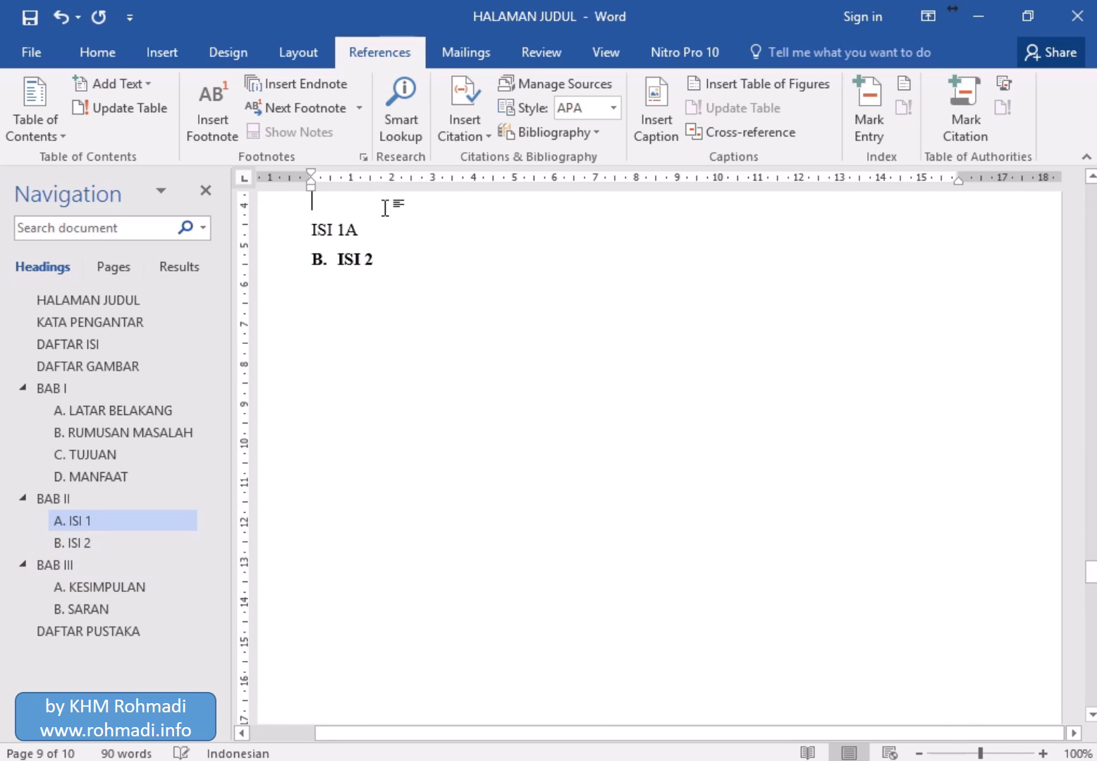
key(Down)
click(117, 54)
click(1002, 106)
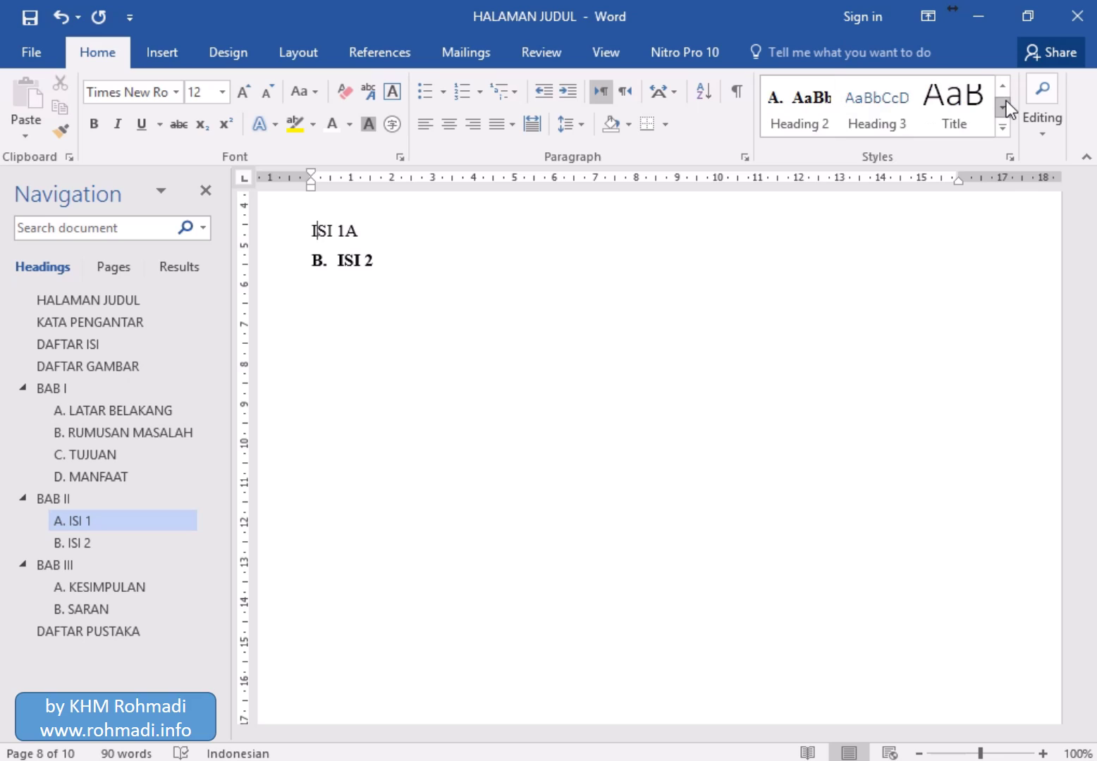
click(818, 112)
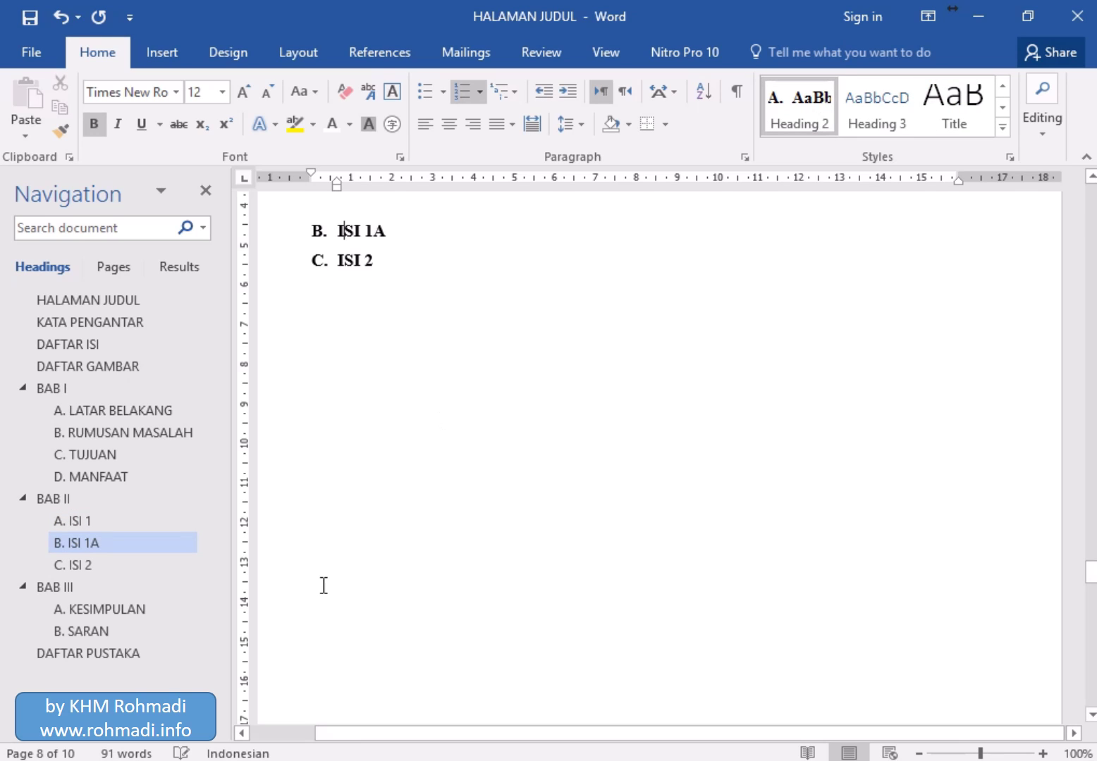
- Update the entire table of contents on the DAFTAR ISI page
click(103, 346)
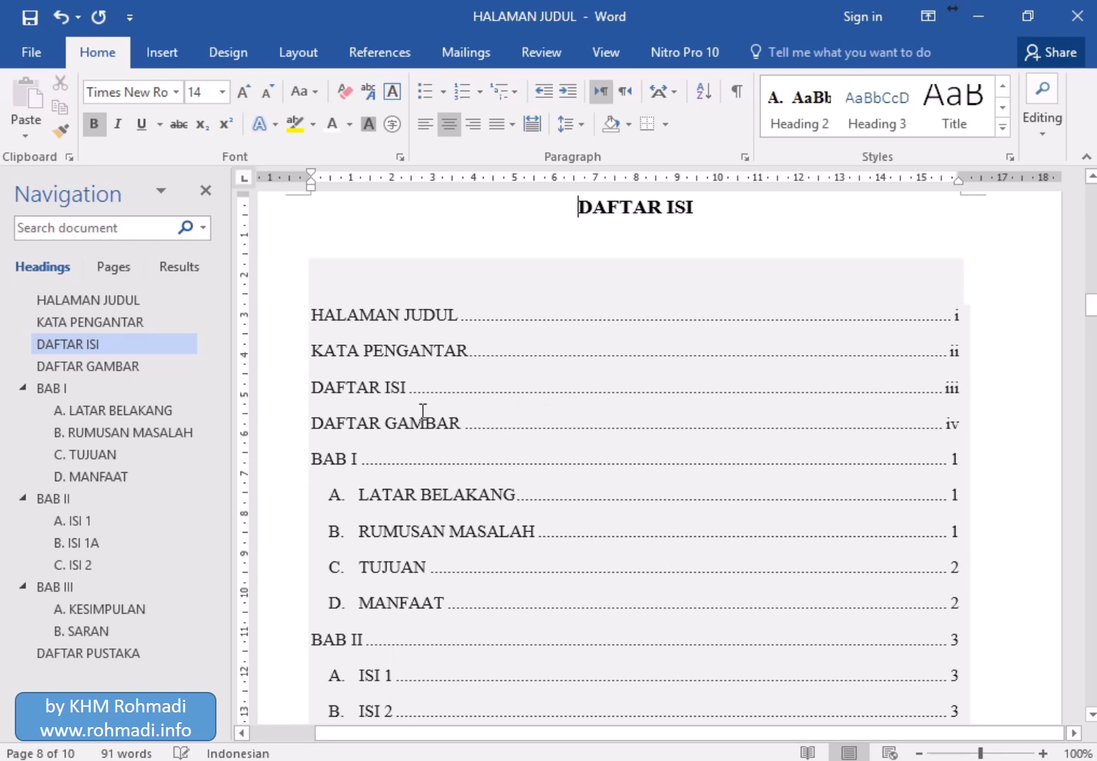
click(395, 357)
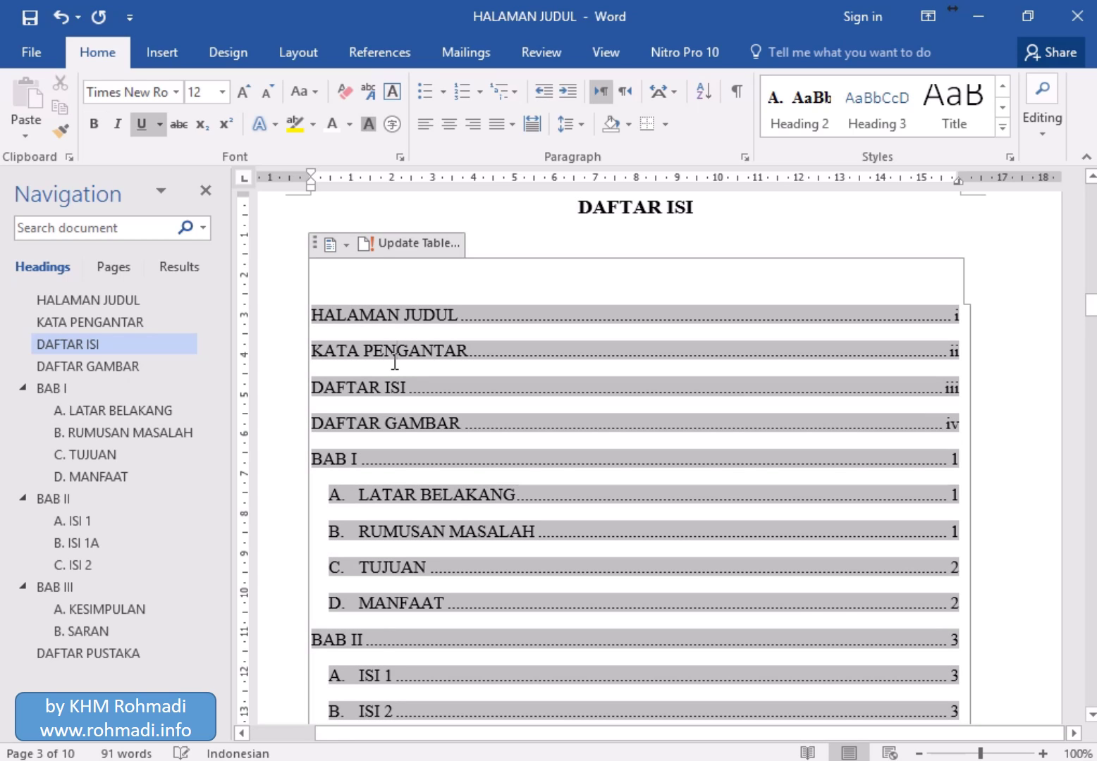
click(425, 245)
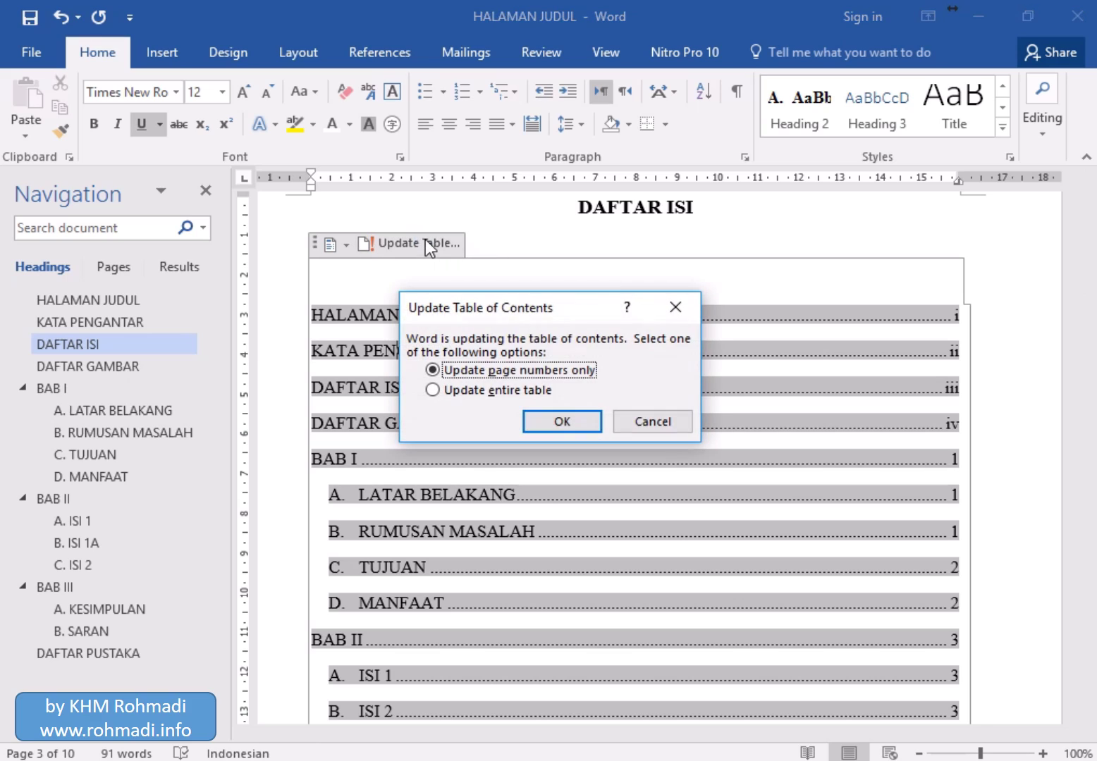
click(528, 394)
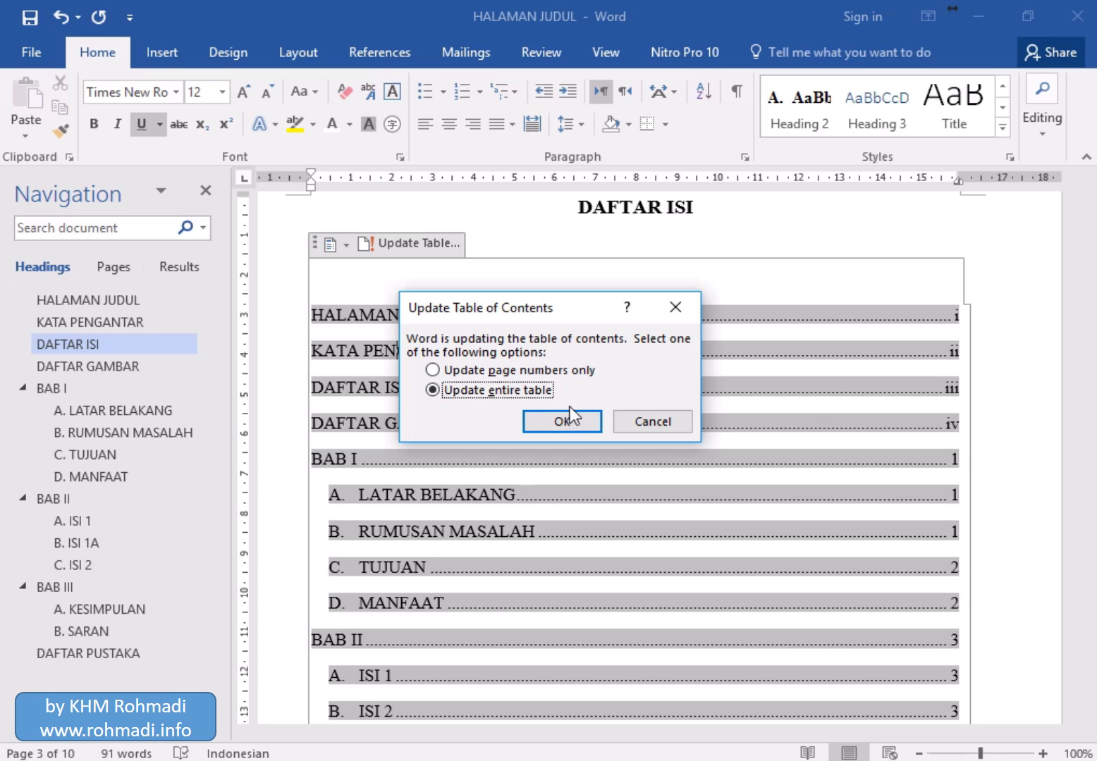
click(569, 413)
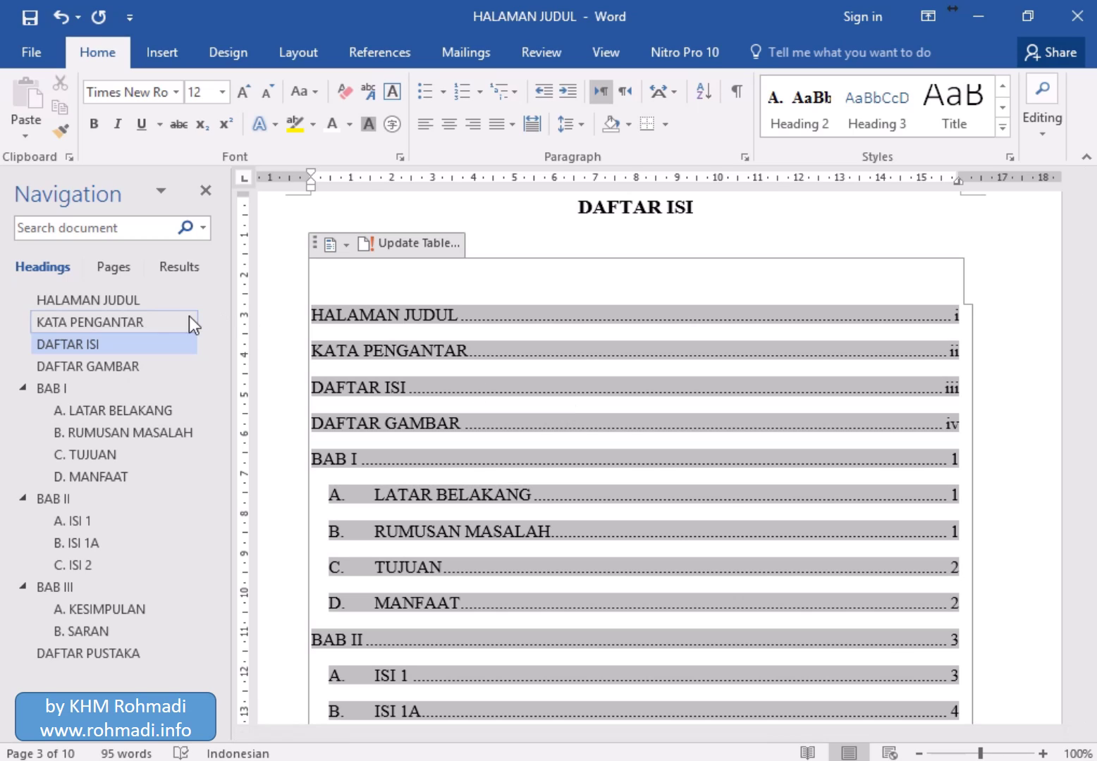
- Add the text "JUDUL MAKALAH DI SINI" below the HALAMAN JUDUL heading, leaving one empty line between them
click(156, 304)
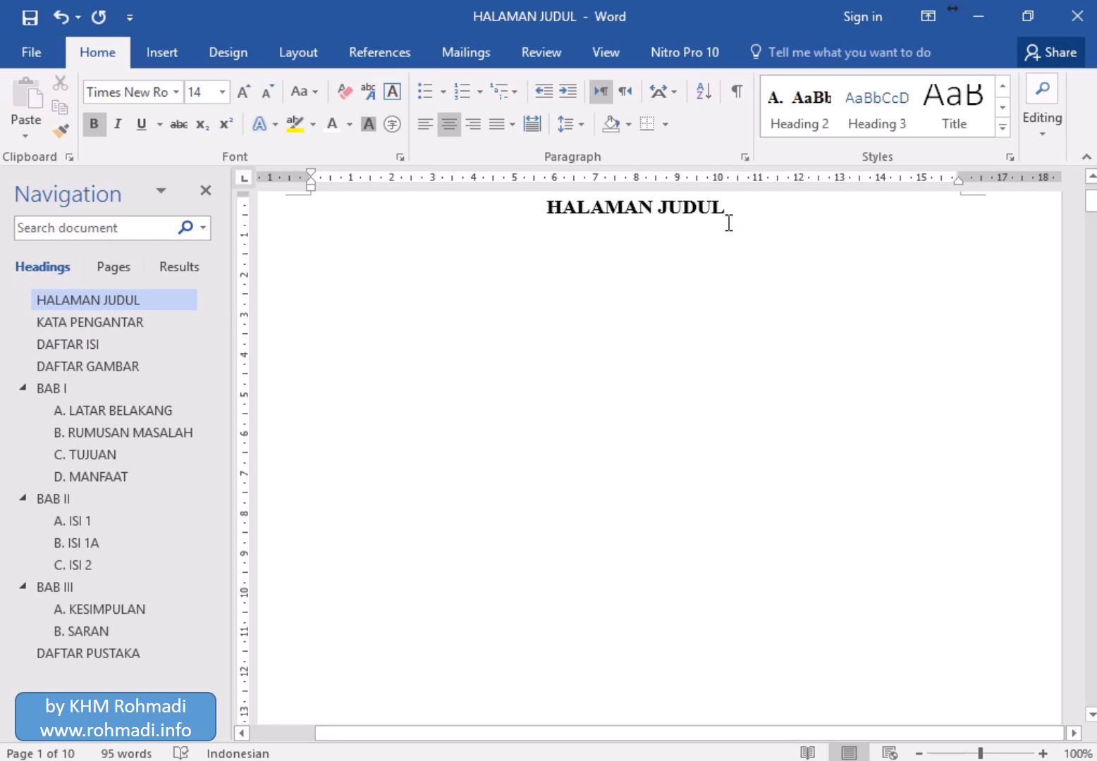
key(Return)
key(Return)
text(JUDU)
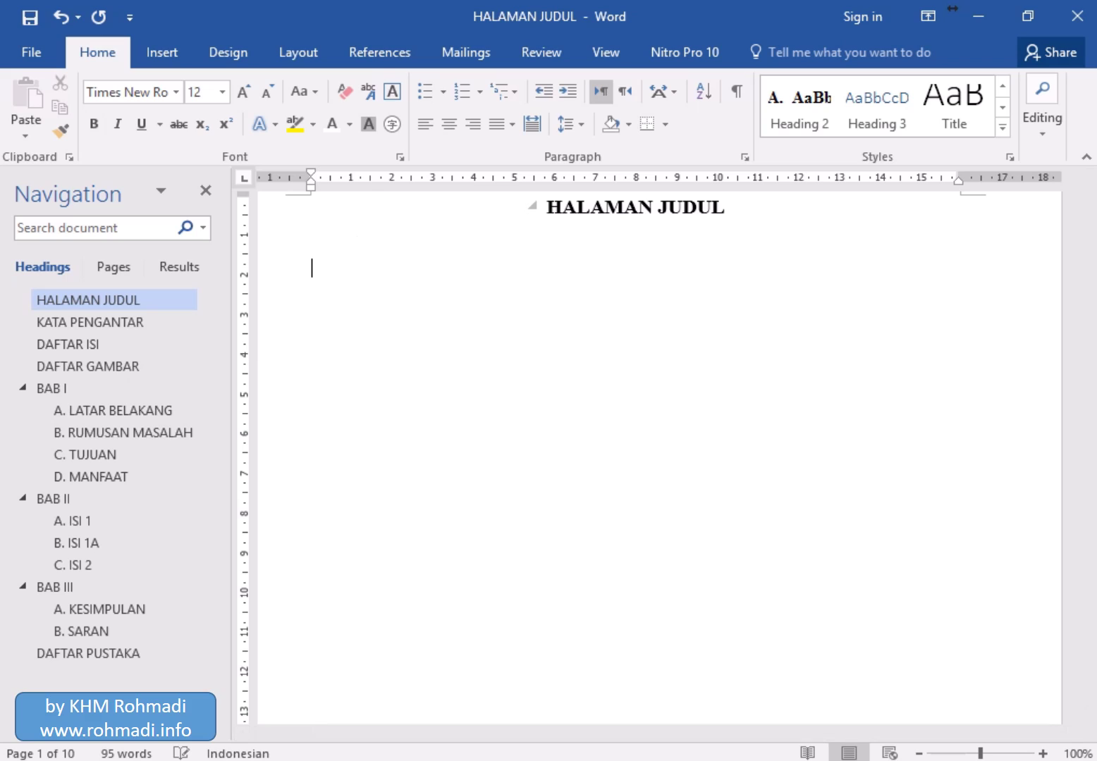
text(L MAKALAH DISINI)
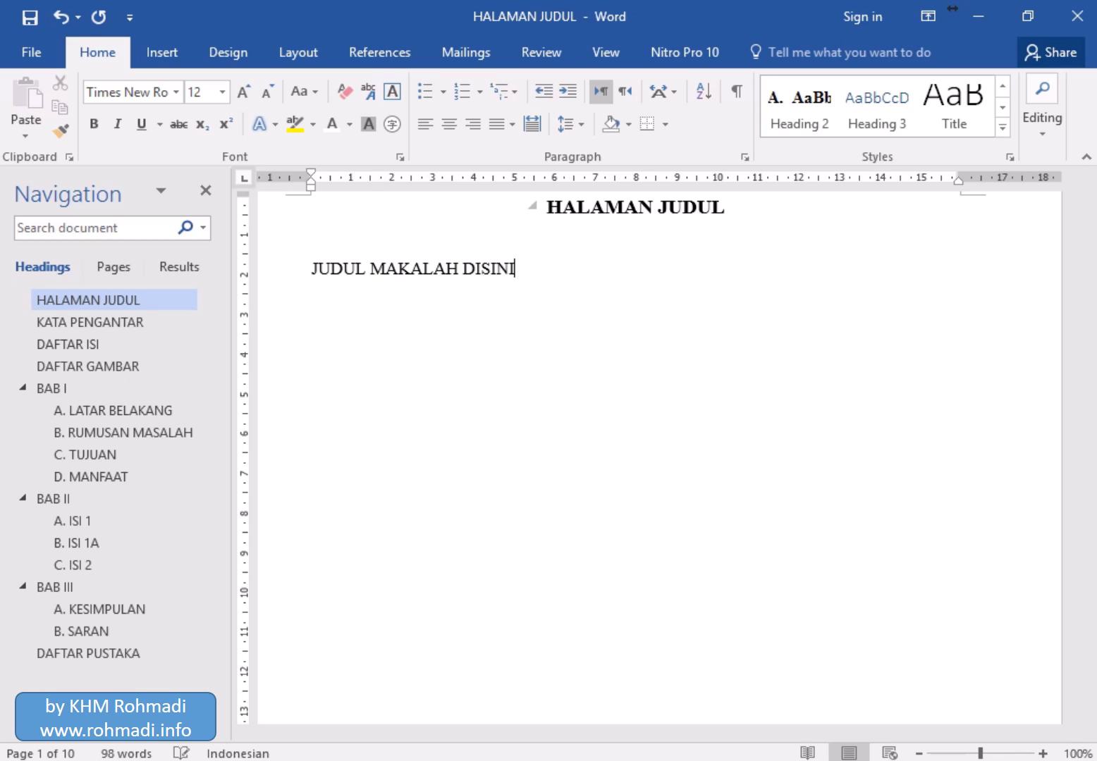
key(Left)
- Make the "JUDUL MAKALAH DI SINI" line bold and centred at 16 pt
key(Home)
key(shift+End)
key(ctrl+b)
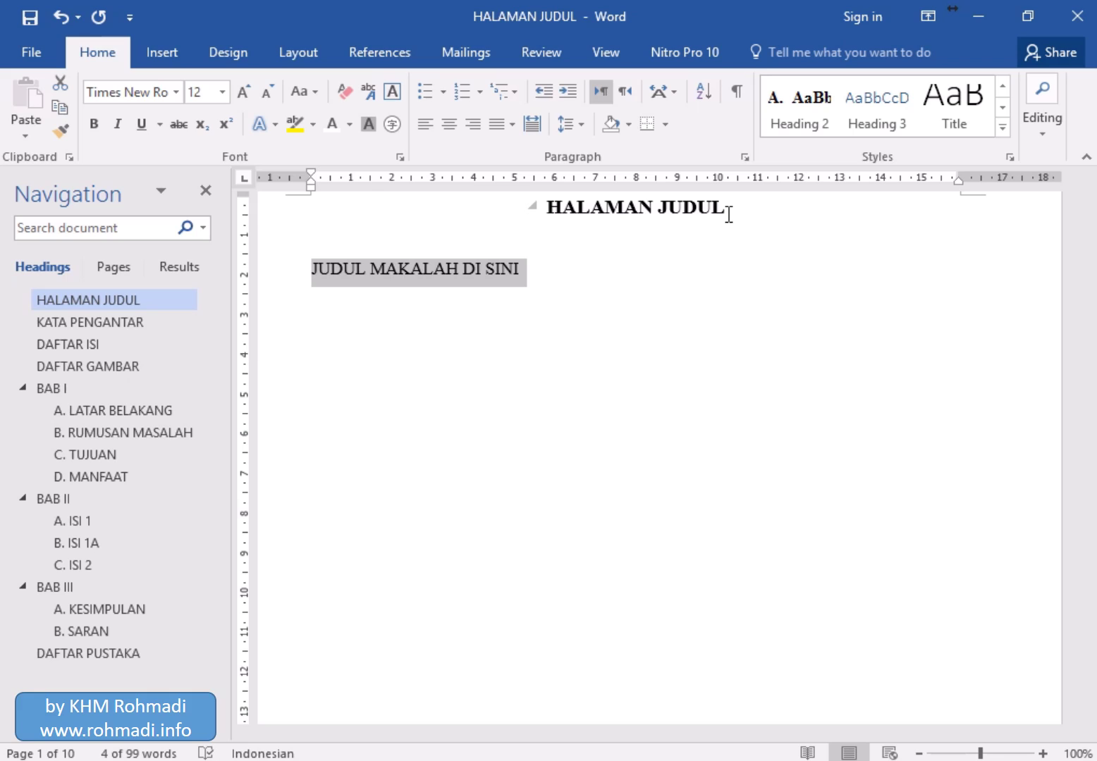
key(ctrl+e)
key(ctrl+shift+period)
key(ctrl+shift+period)
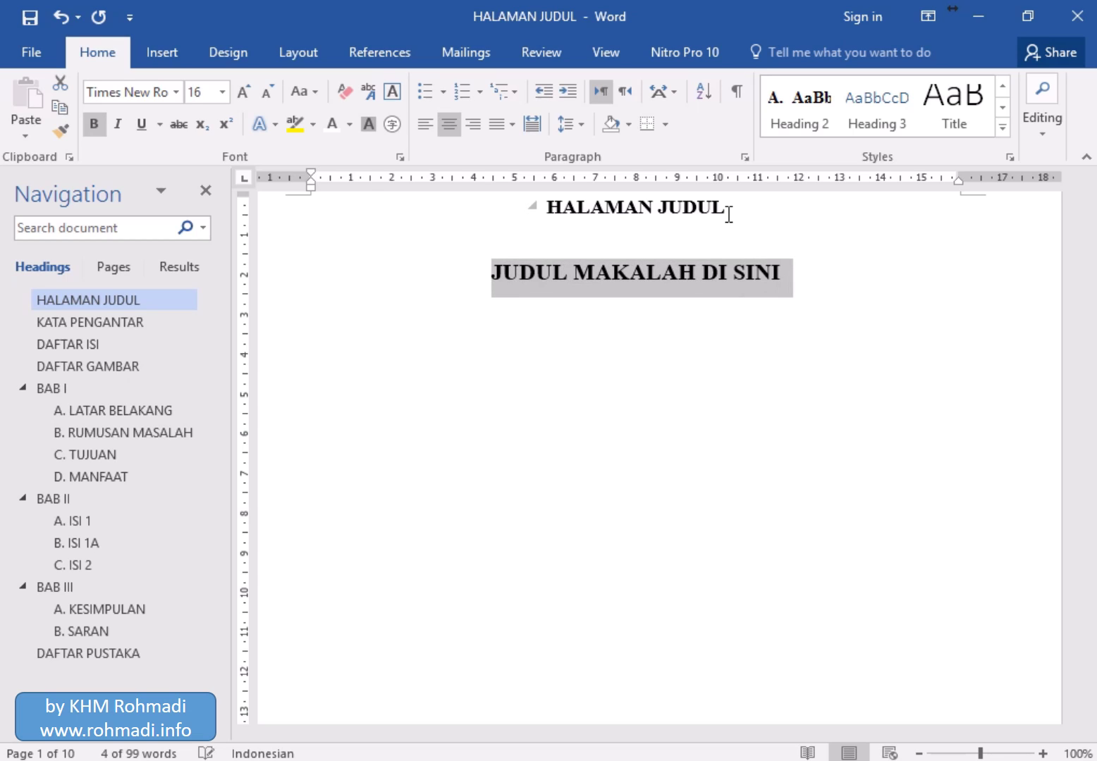
- Delete the empty line between HALAMAN JUDUL and "JUDUL MAKALAH DI SINI"
key(Left)
key(Up)
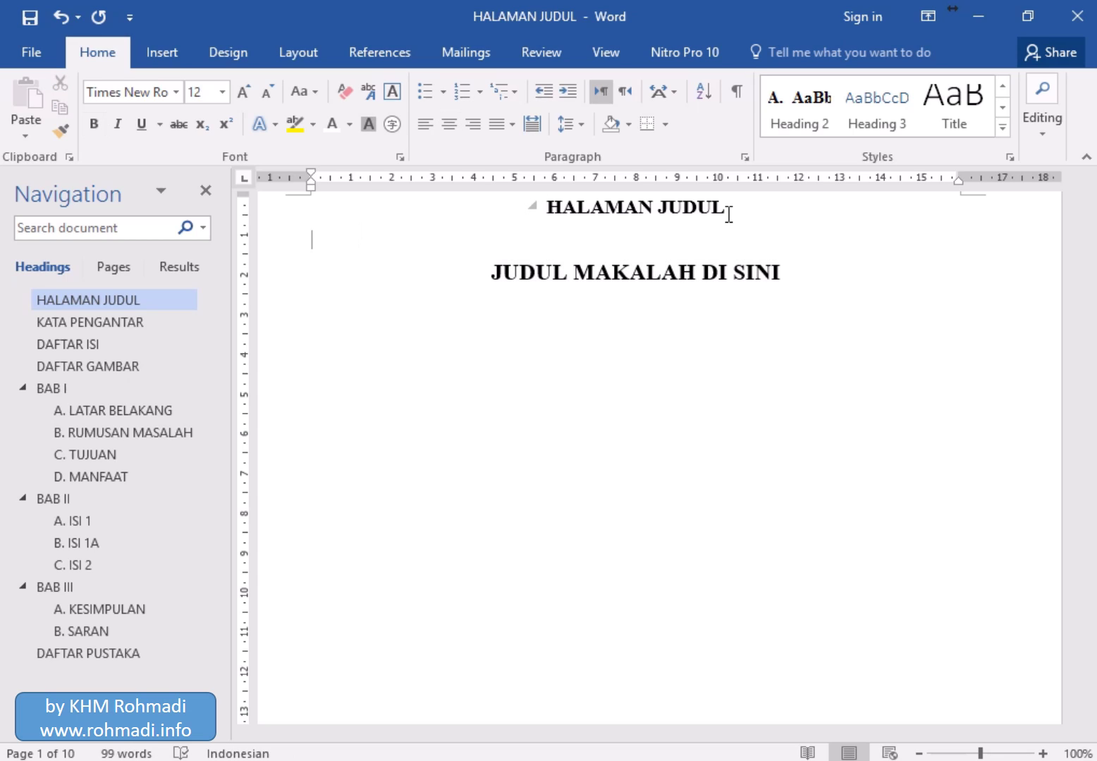
key(Delete)
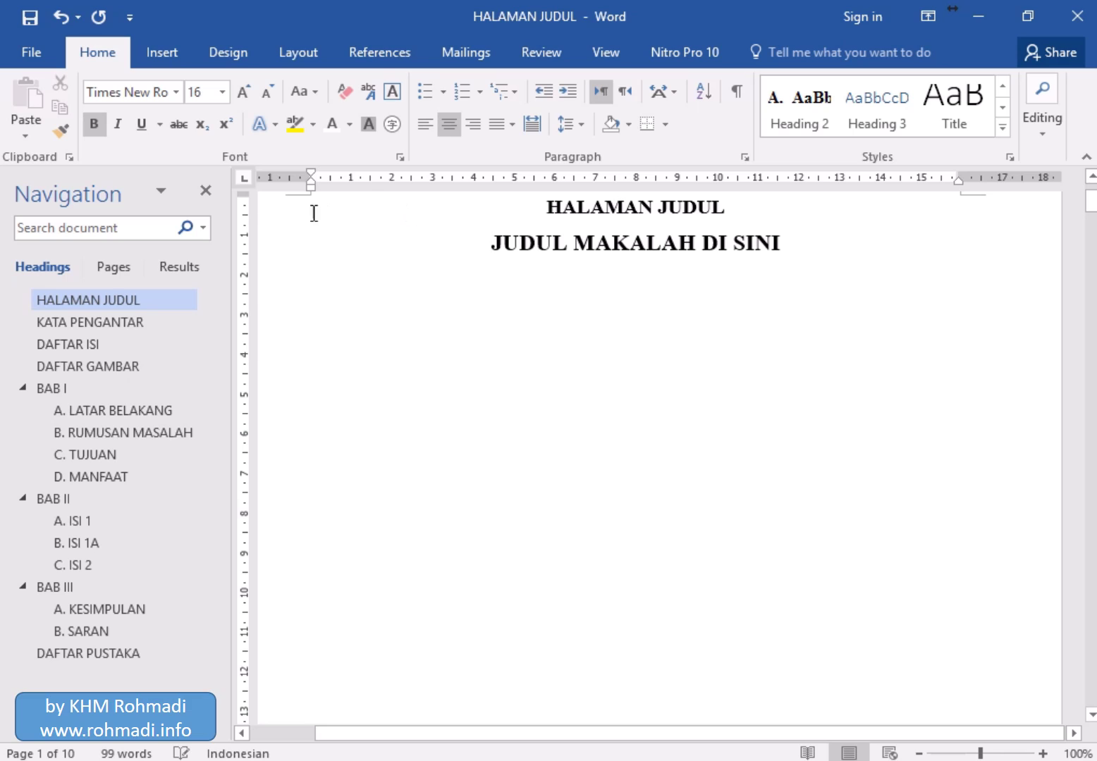
- Try deleting the HALAMAN JUDUL heading and updating the table of contents, and undo both changes
click(289, 219)
key(Delete)
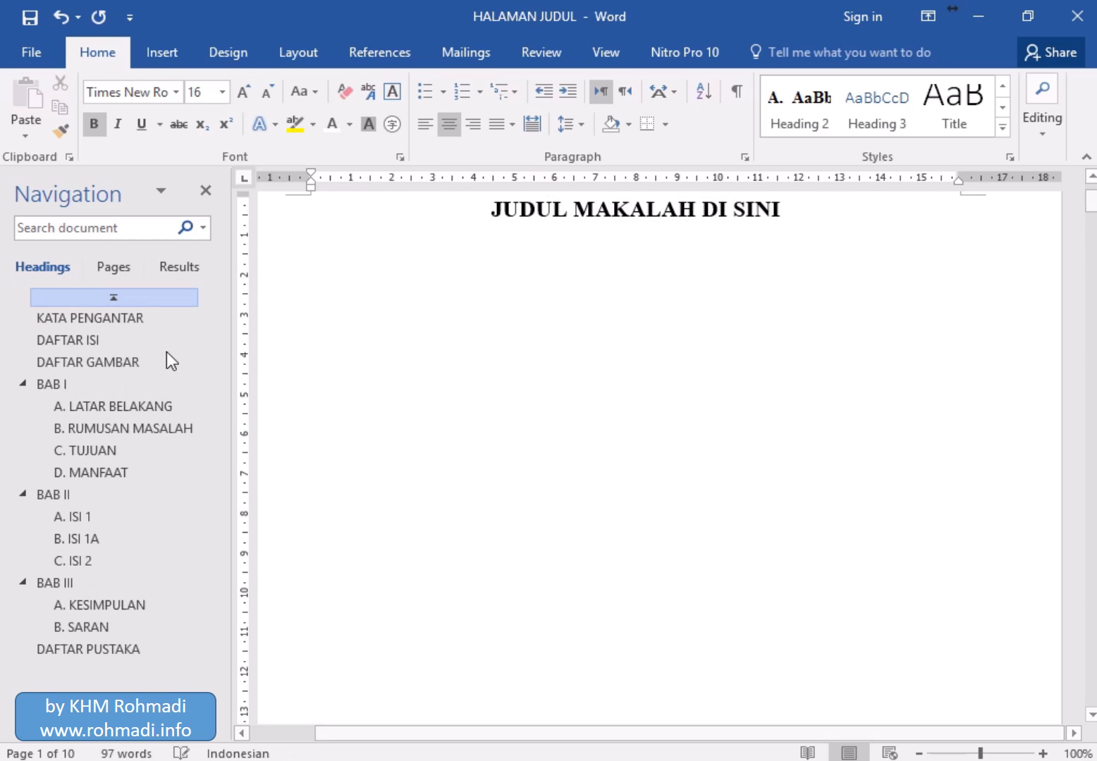
click(111, 344)
click(350, 358)
click(389, 242)
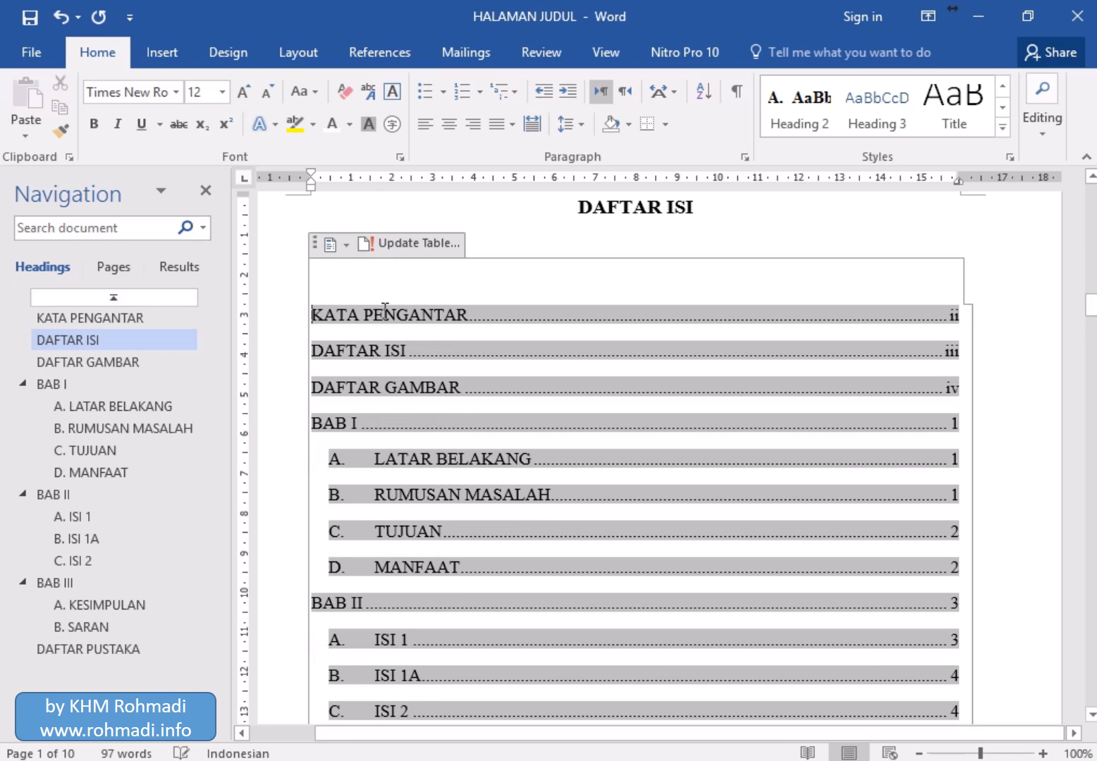
key(ctrl+z)
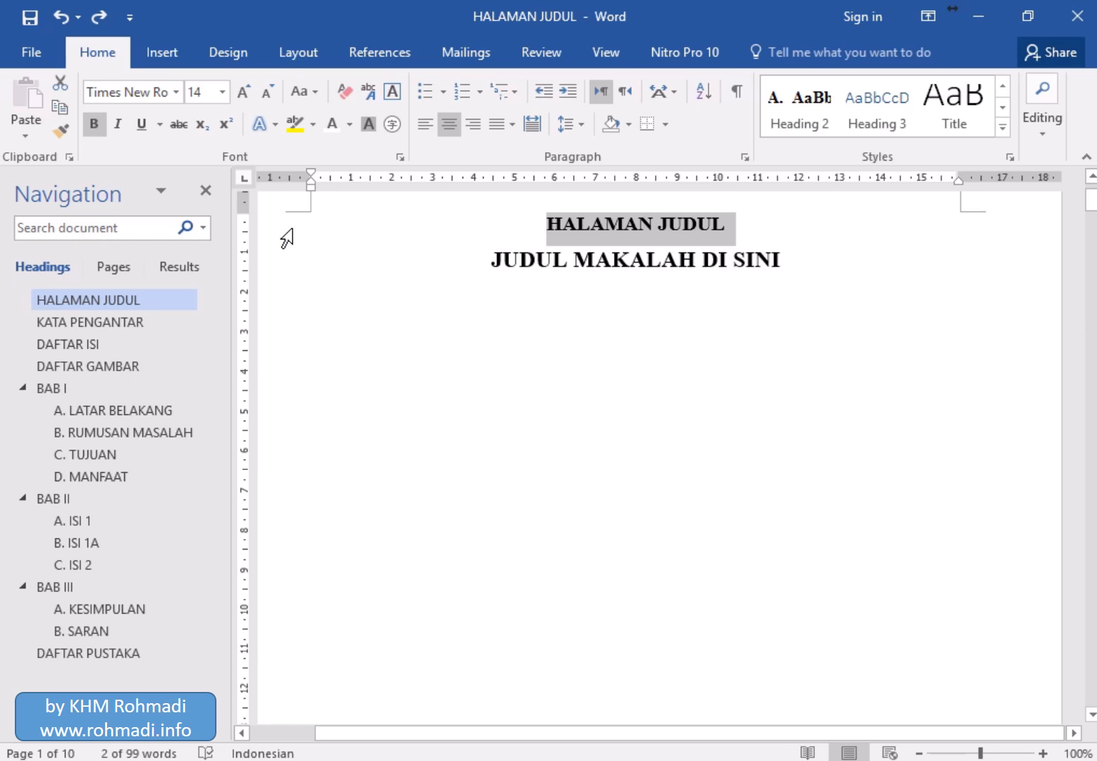
- Hide the HALAMAN JUDUL heading by giving it a white font colour and a font size of 1
click(330, 125)
click(204, 97)
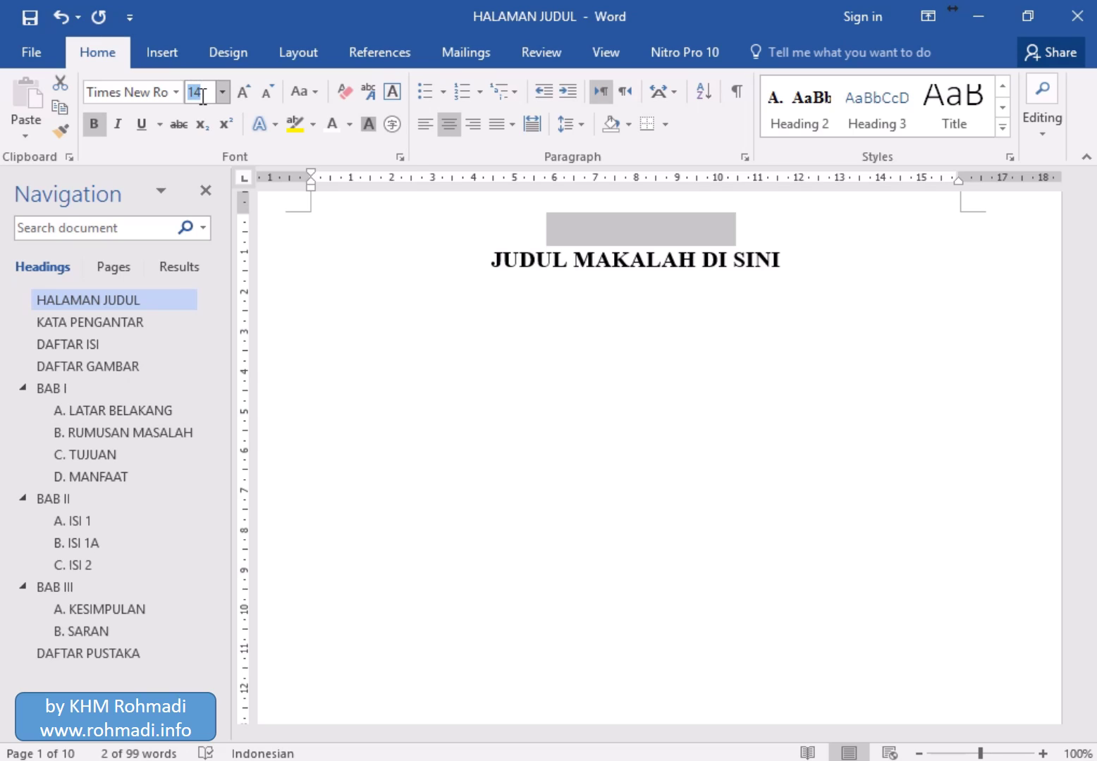
text(1)
key(Return)
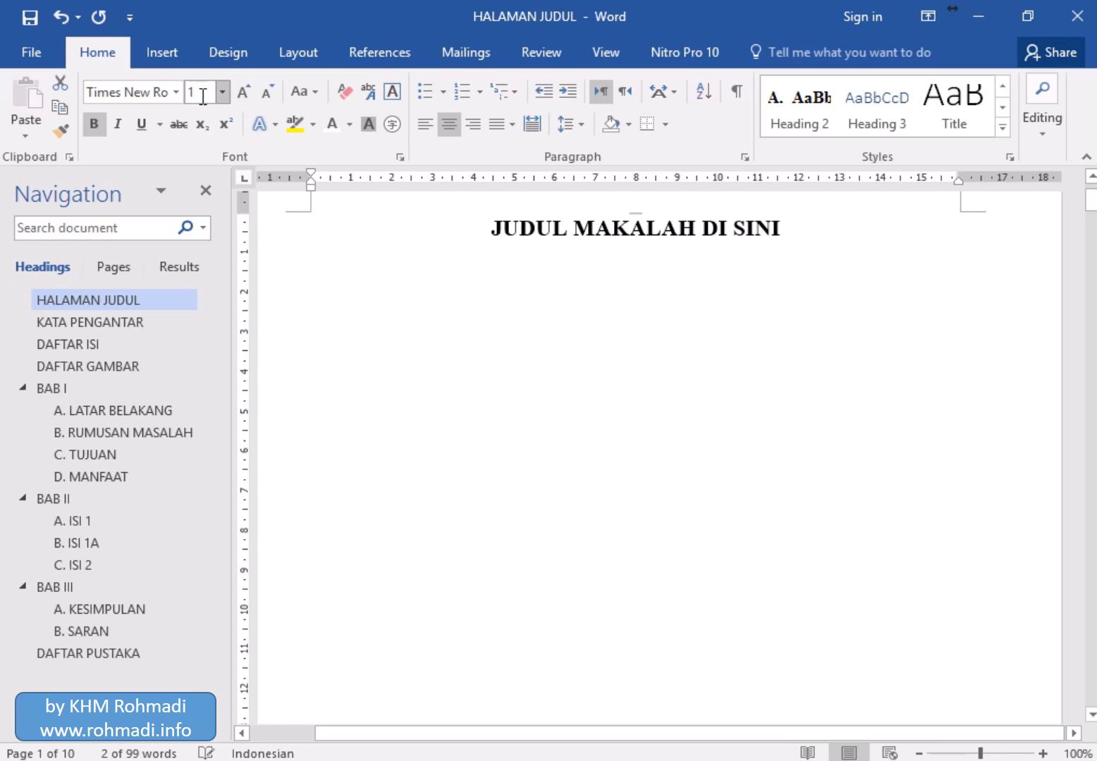
- Update the table of contents with the HALAMAN JUDUL heading hidden on the title page
click(76, 342)
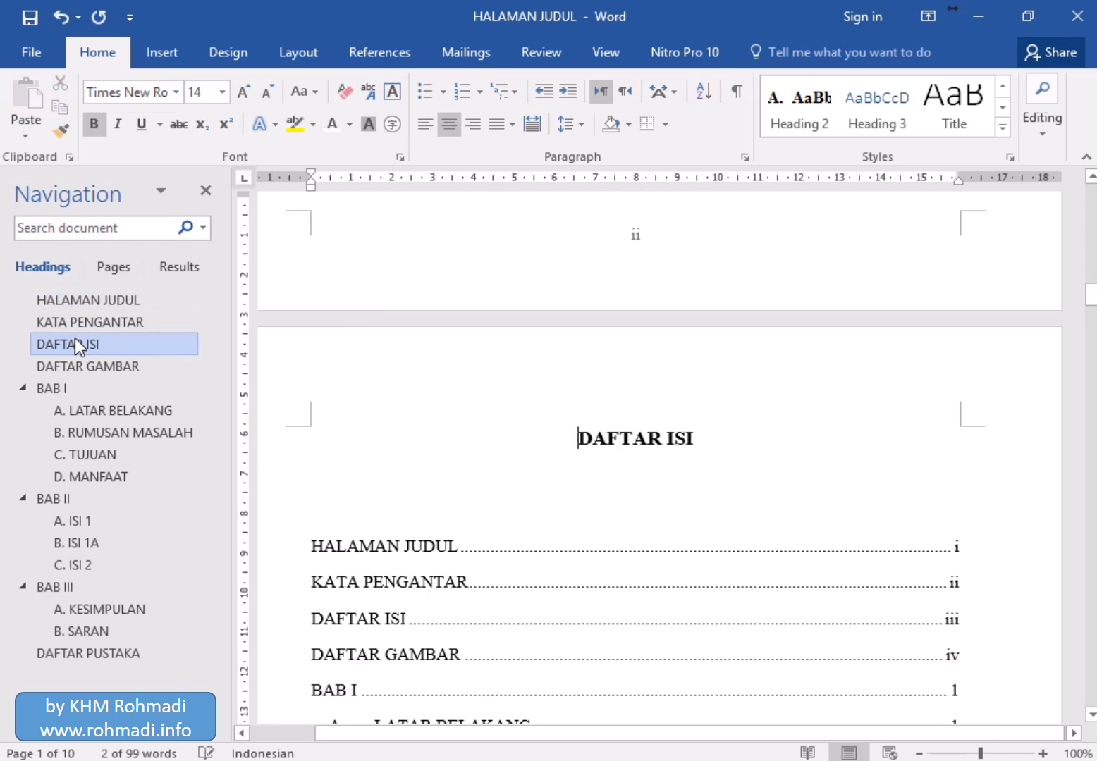
click(449, 313)
click(382, 242)
click(596, 421)
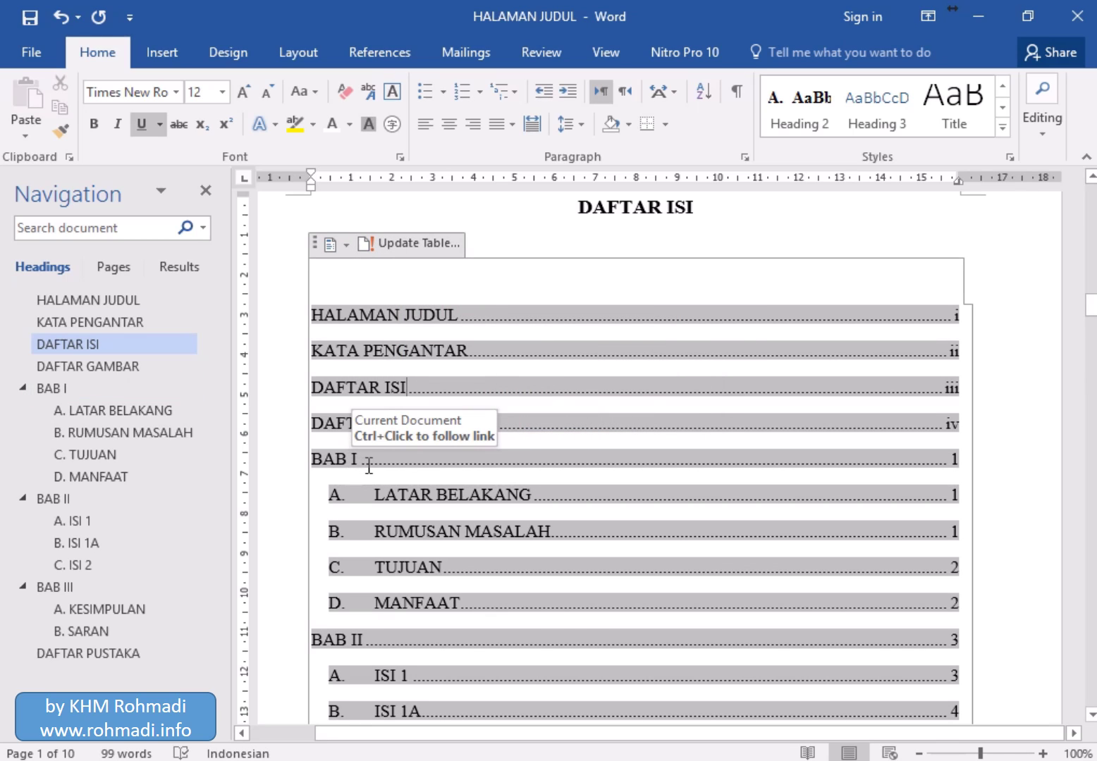
- Add the line PENDAHULUAN in uppercase directly below the BAB I heading
click(78, 393)
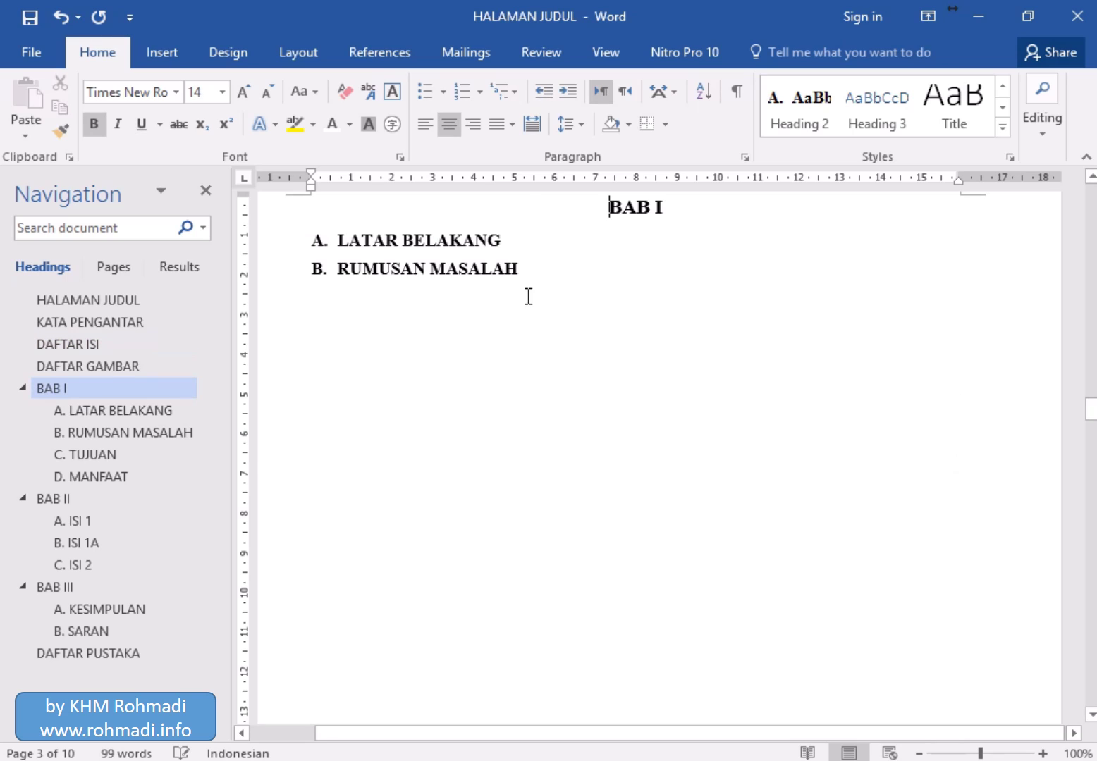
click(663, 208)
key(Return)
text(pendahuluan)
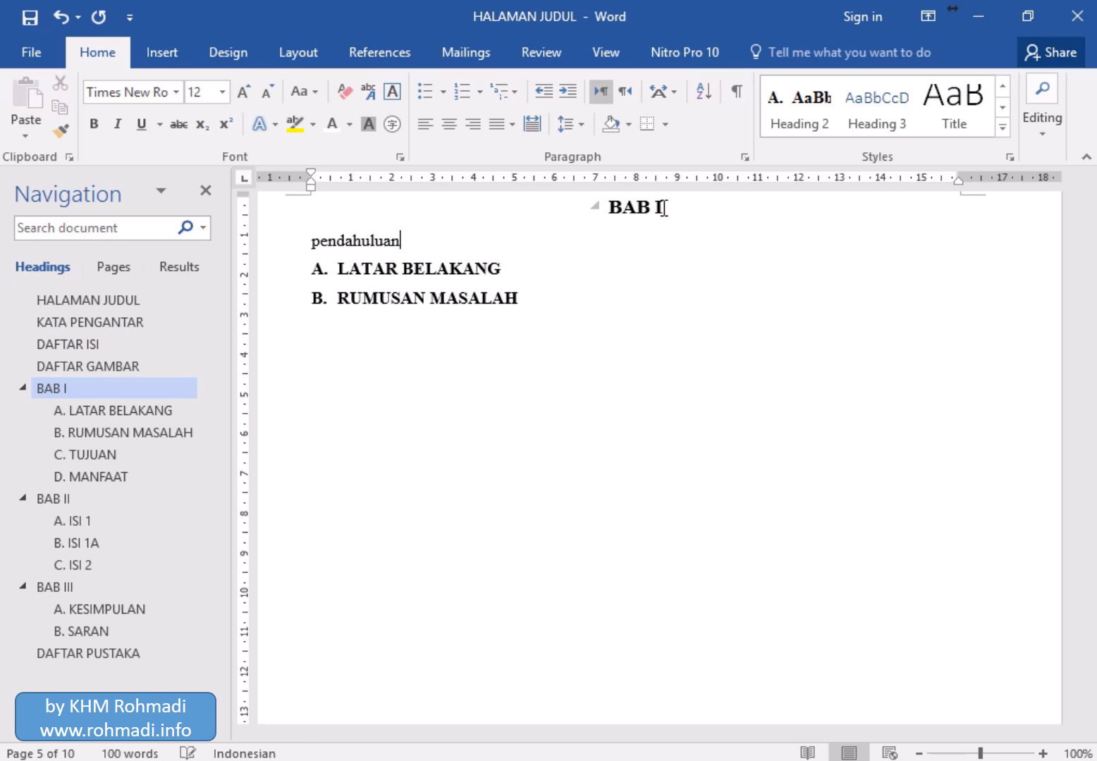
key(shift+Home)
key(shift+F3)
key(shift+F3)
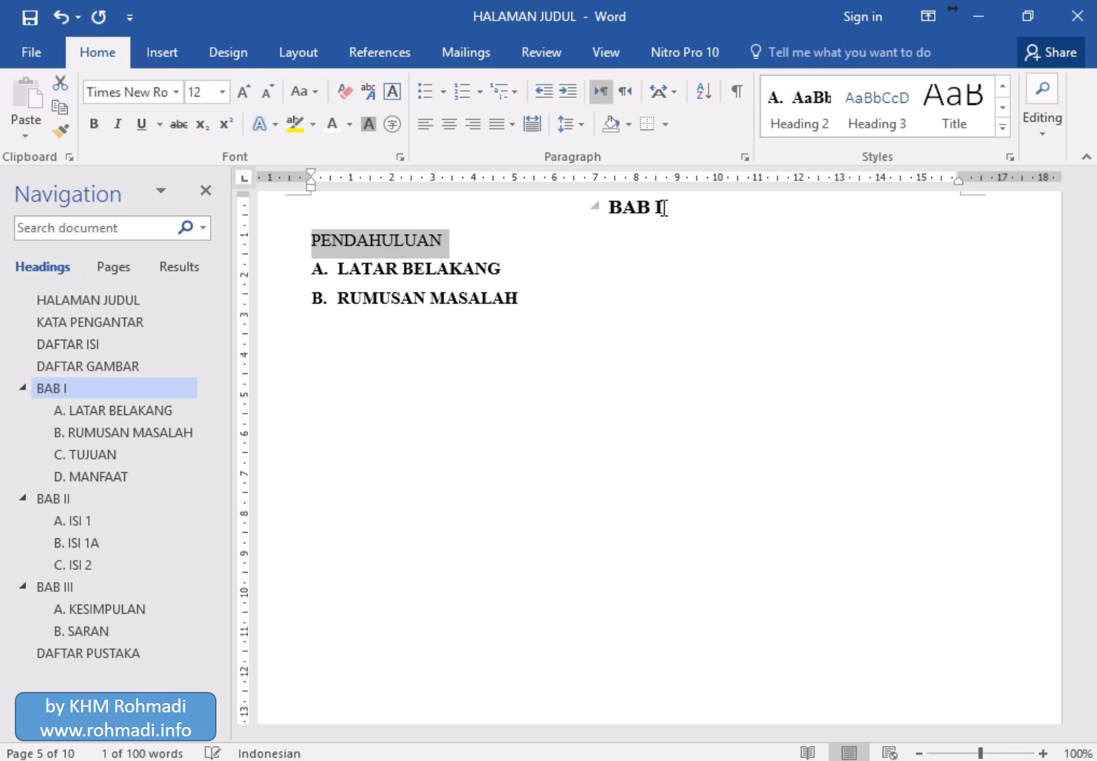
- Format the PENDAHULUAN line as bold, centred, 14 pt text and add an empty line beneath it
key(ctrl+b)
key(ctrl+e)
key(ctrl+shift+period)
key(Down)
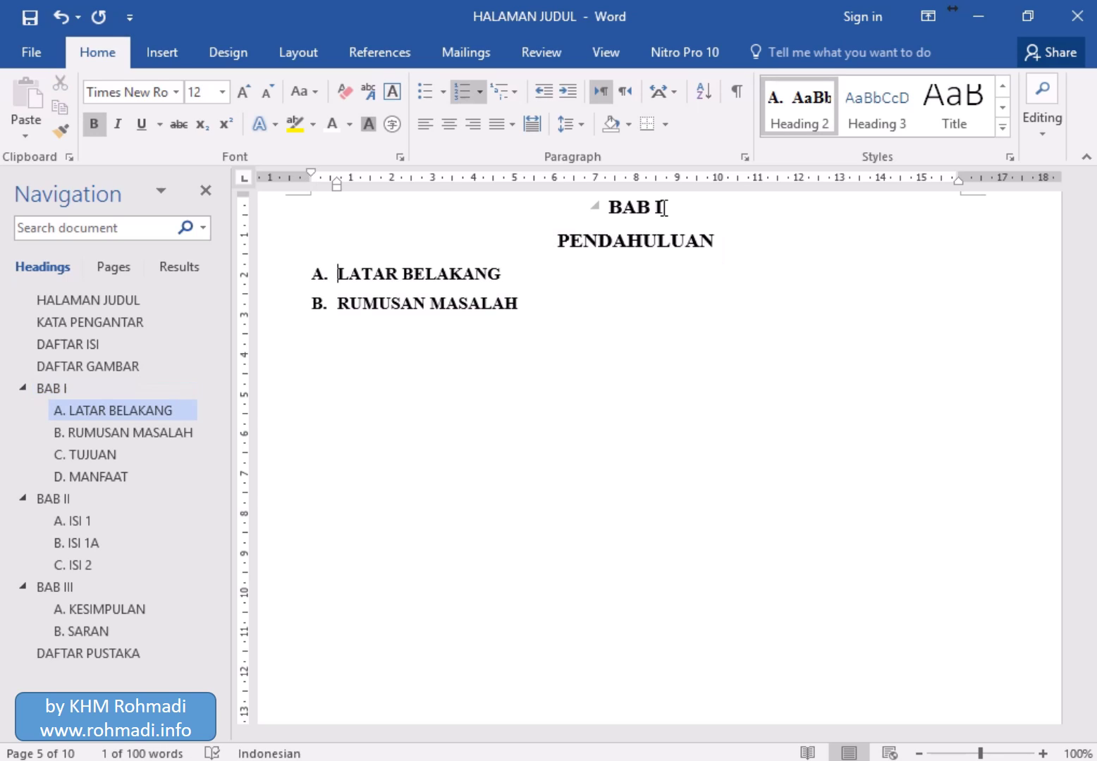
key(Left)
key(Return)
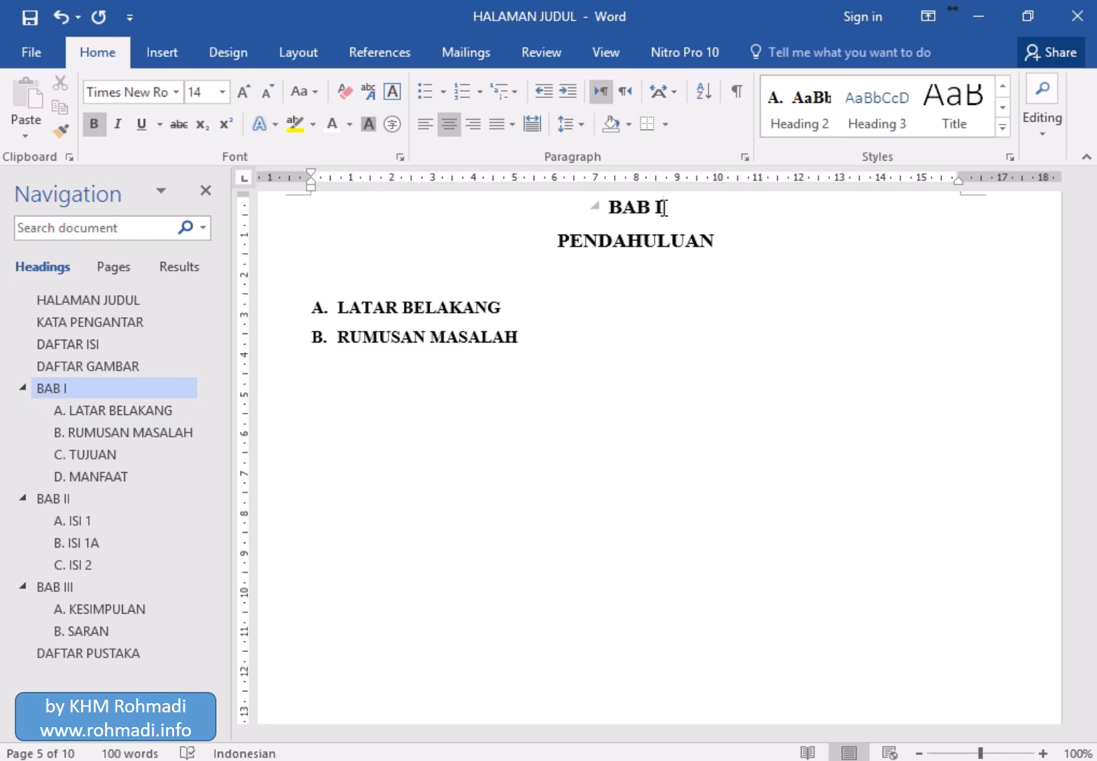
- Append PENDAHULUAN to the BAB I heading and hide the added word with a white font colour and font size 1
text(P)
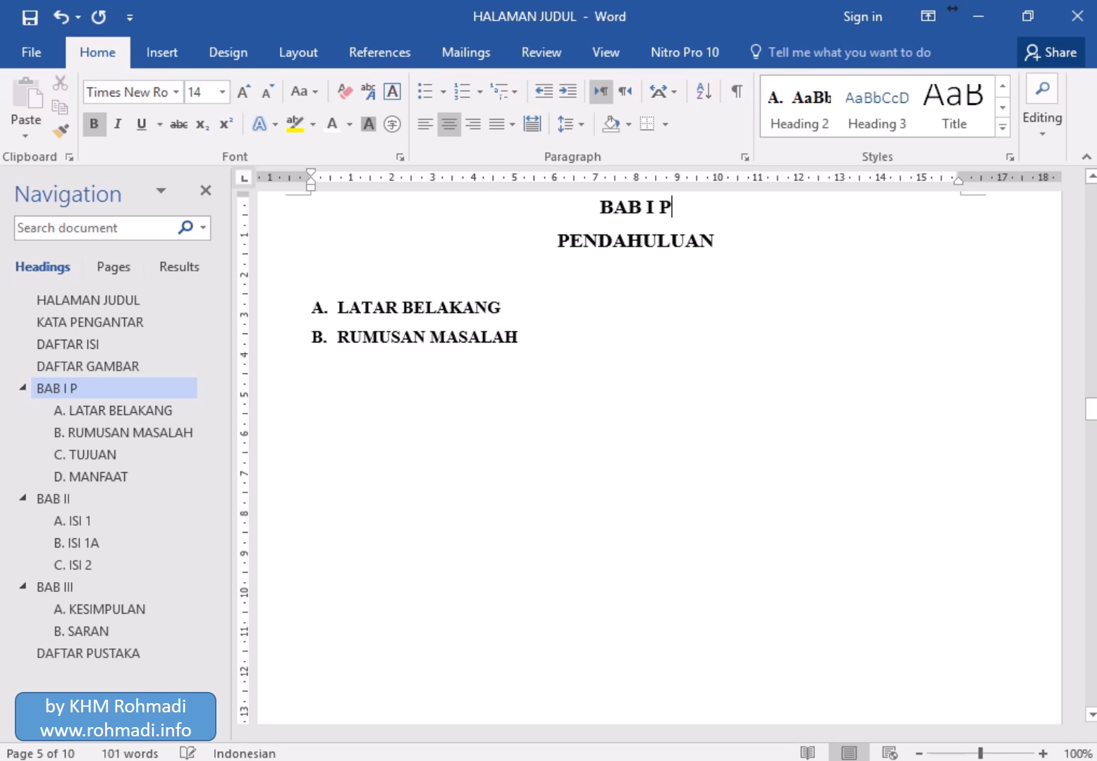
text(ENDAHULUAN)
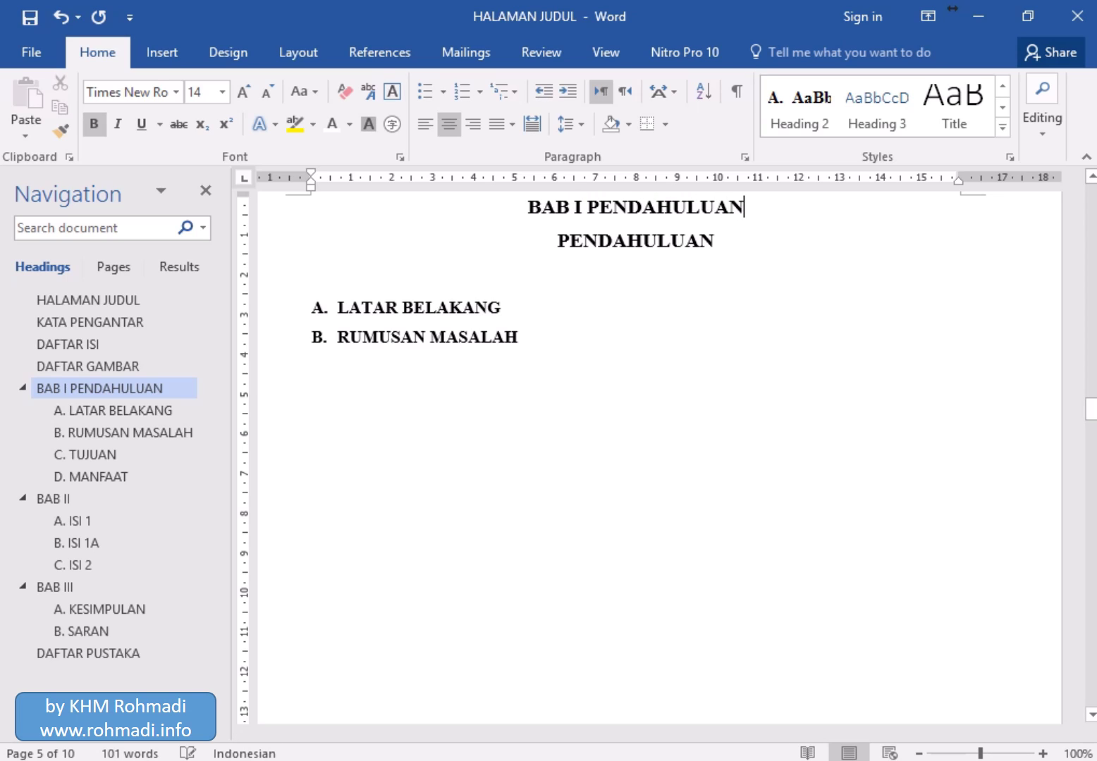
key(ctrl+shift+Left)
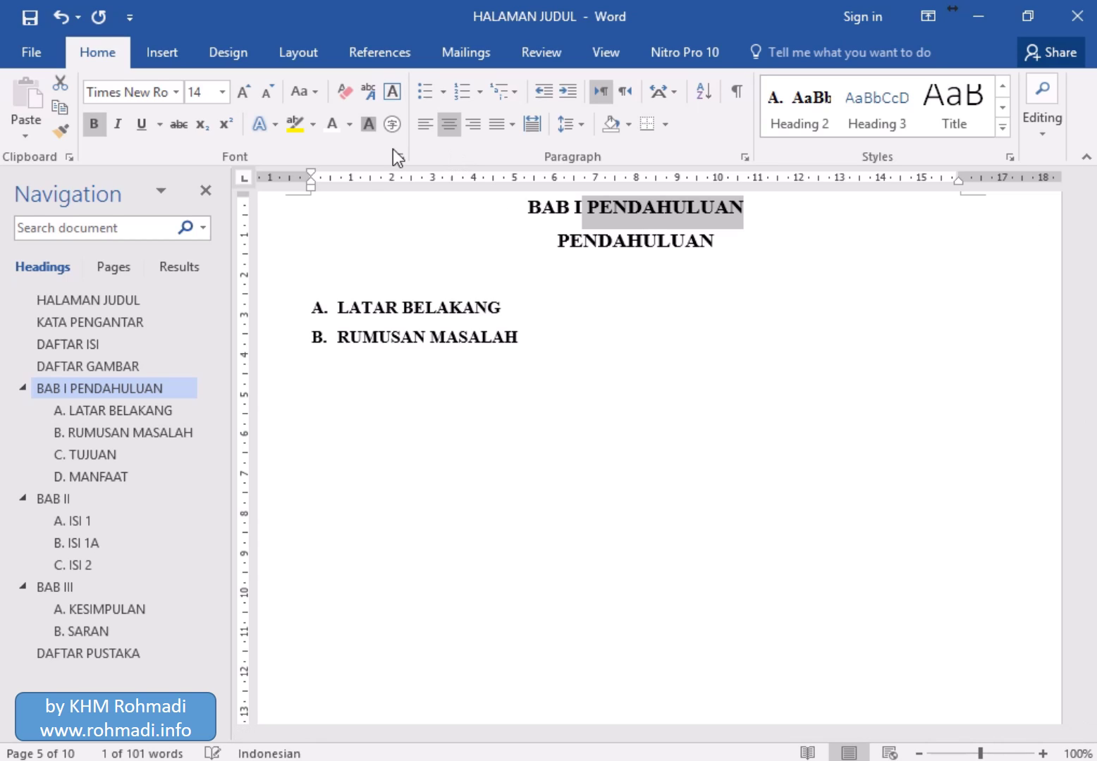
click(332, 125)
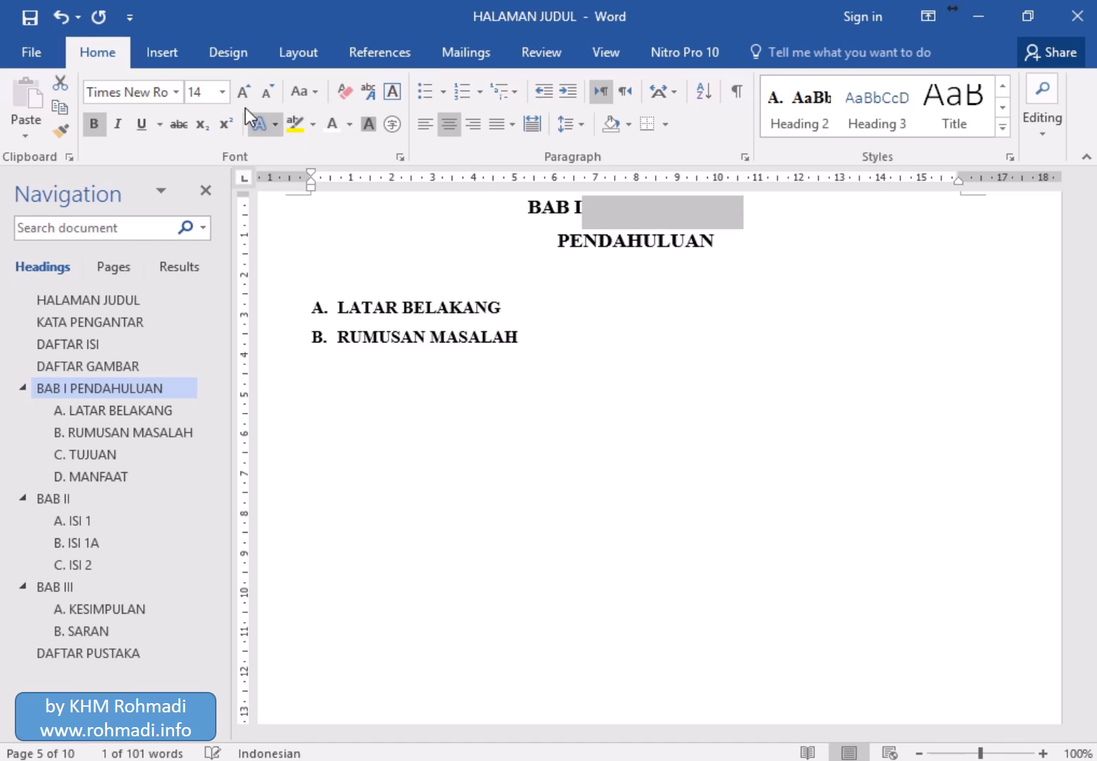
text(1)
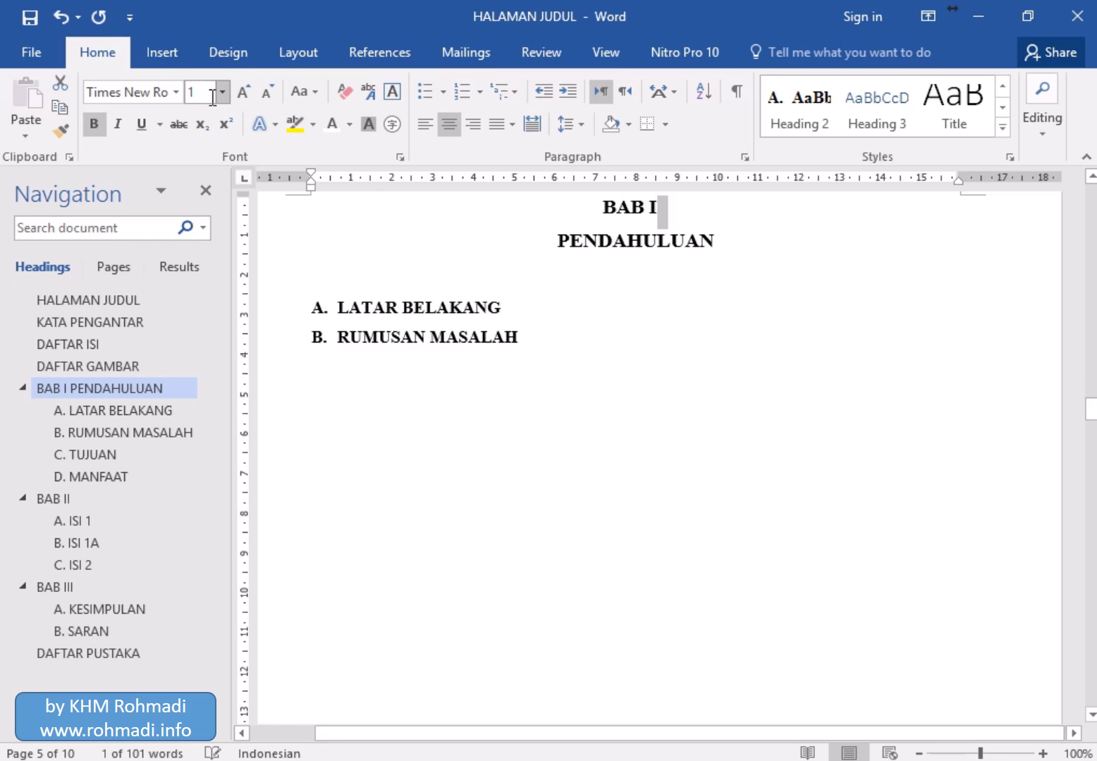
- Add the line PEMBAHASAN directly below the BAB II heading, with an empty line beneath it
click(64, 500)
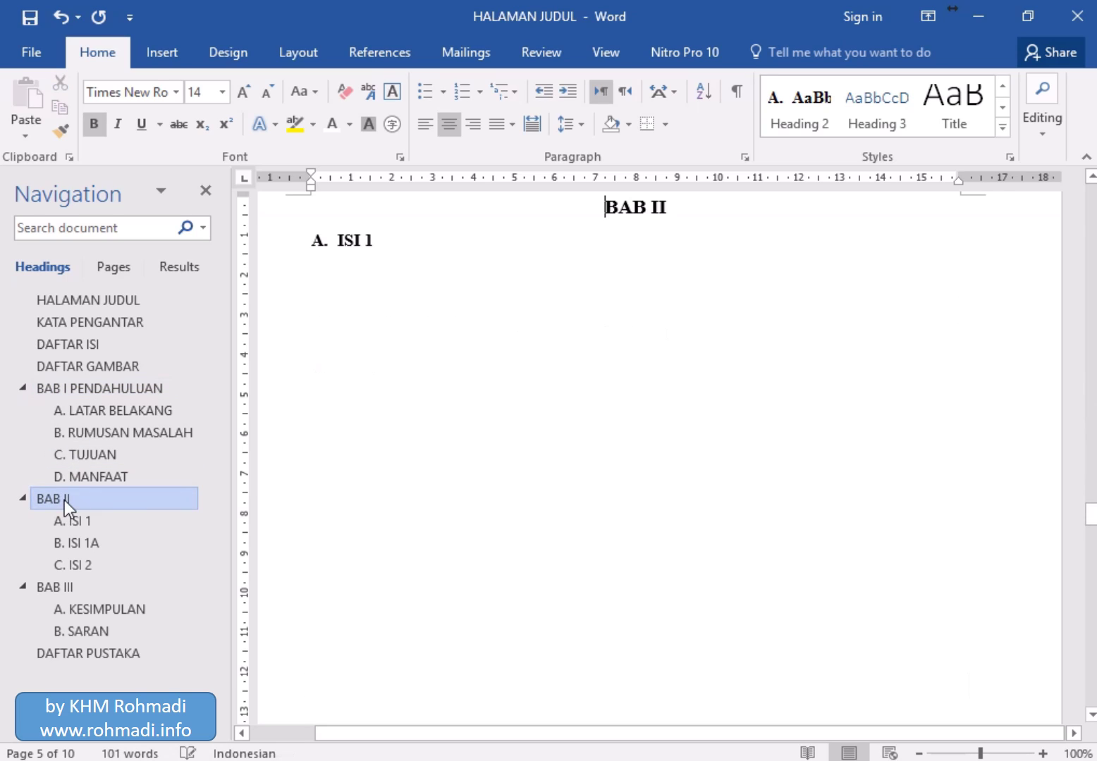
click(668, 206)
key(Return)
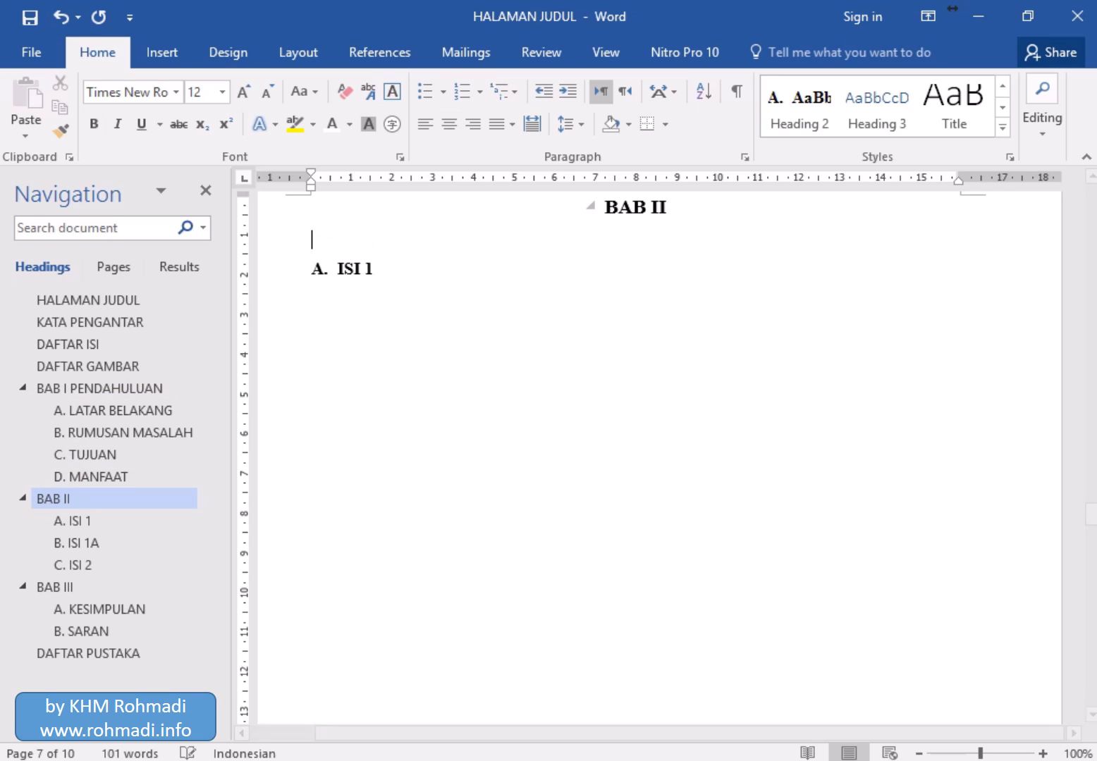
key(Return)
key(Up)
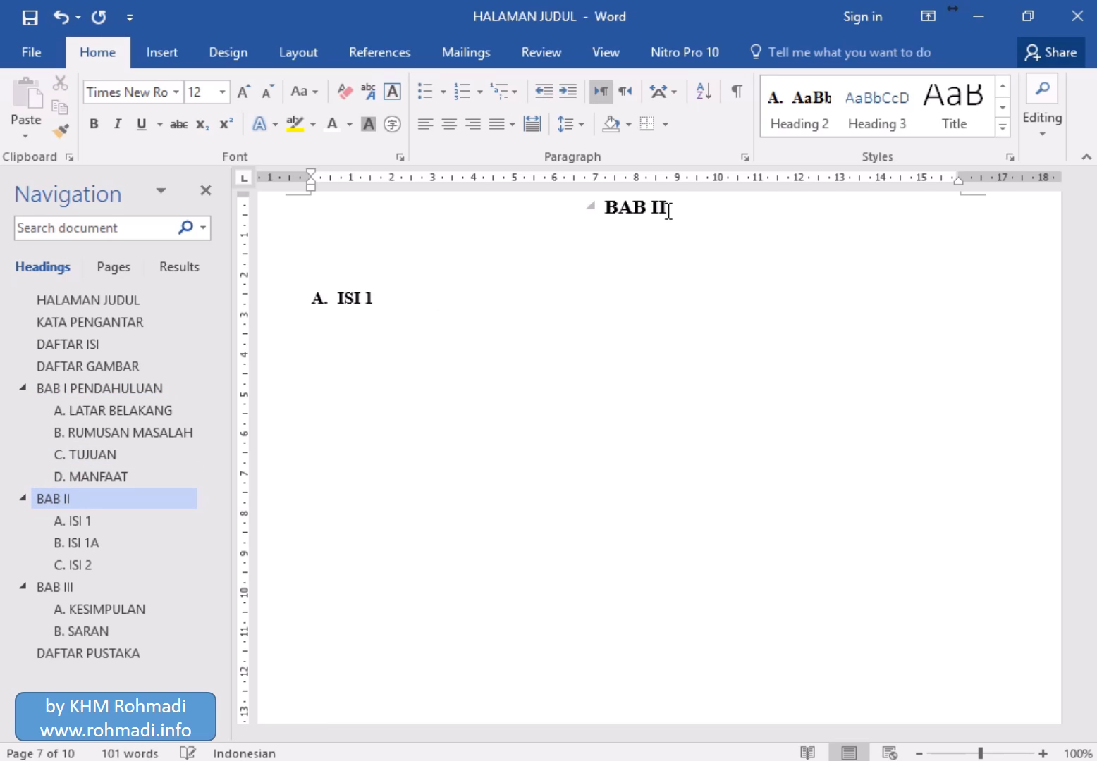
text(PEMBAHASAN)
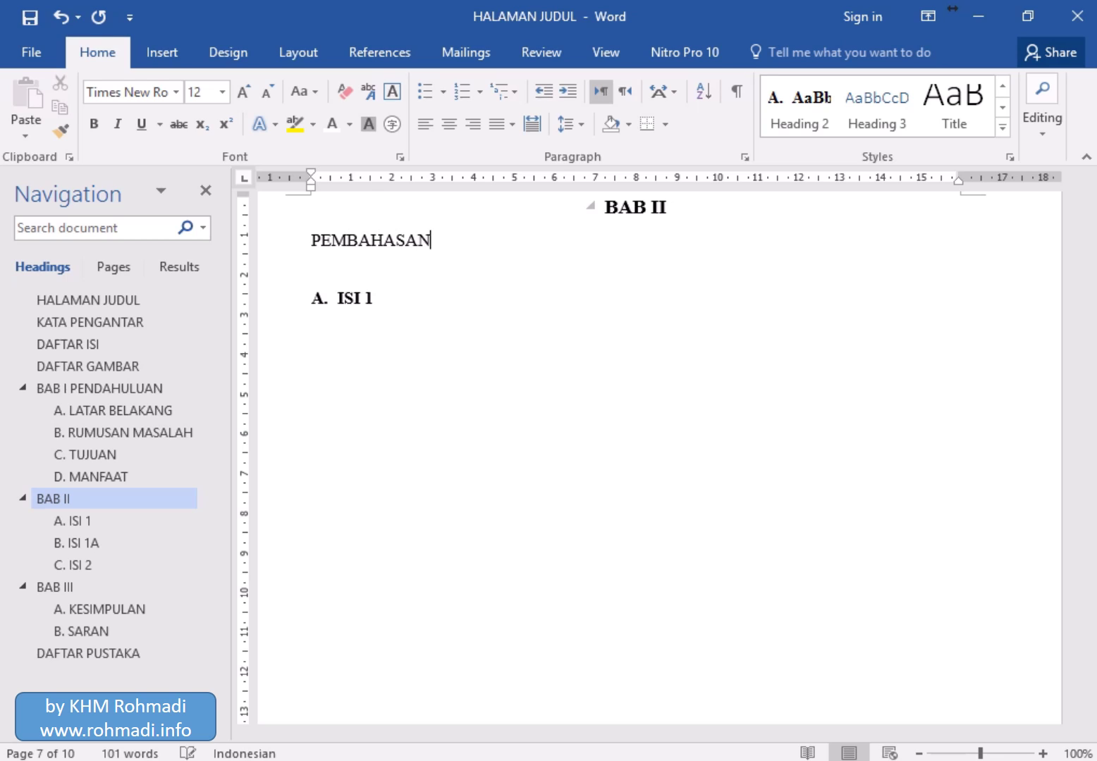
- Format the PEMBAHASAN line below BAB II as bold, centred, 14 pt text
key(shift+Home)
key(ctrl+b)
key(ctrl+shift+period)
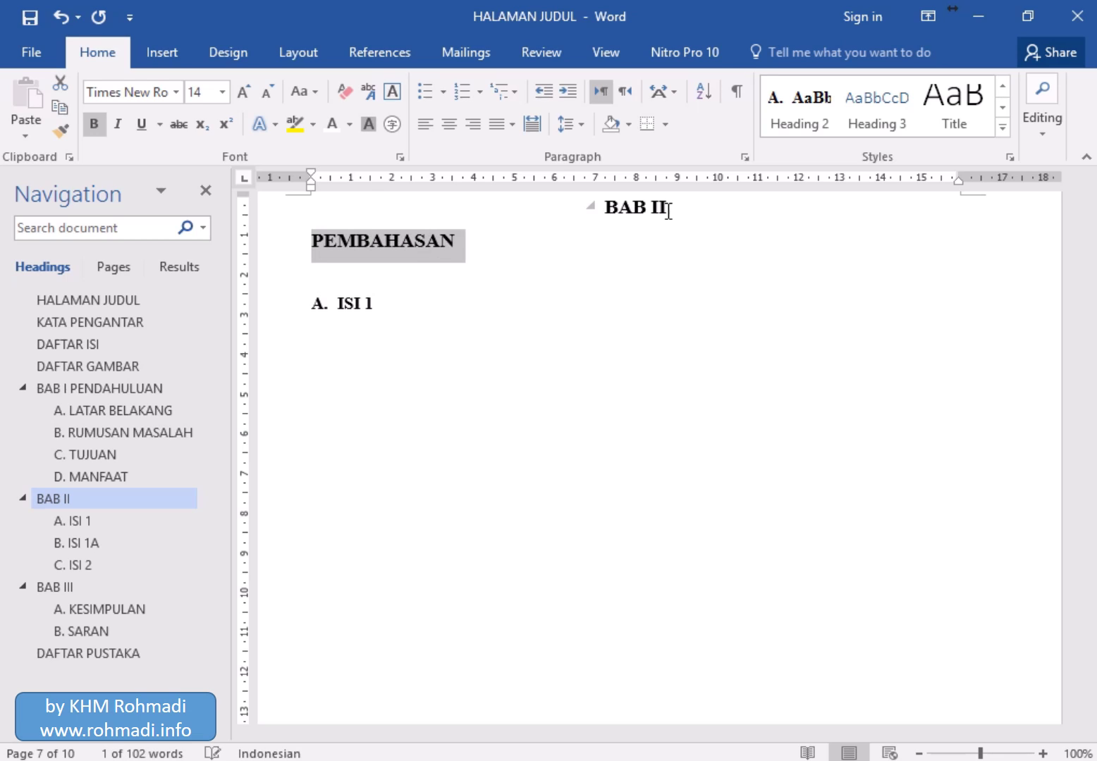
key(ctrl+e)
- Append PEMBAHASAN to the BAB II heading text
key(Up)
key(Right)
key(Right)
key(Right)
text(PEMBAHASA)
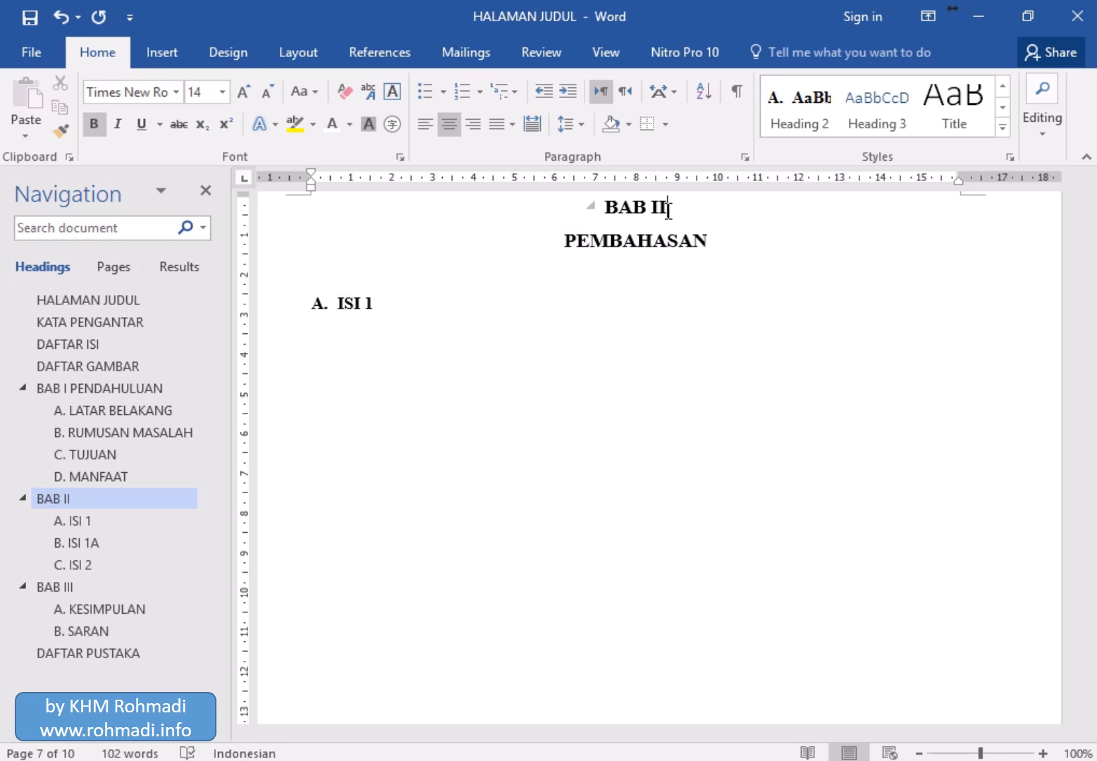
text(N)
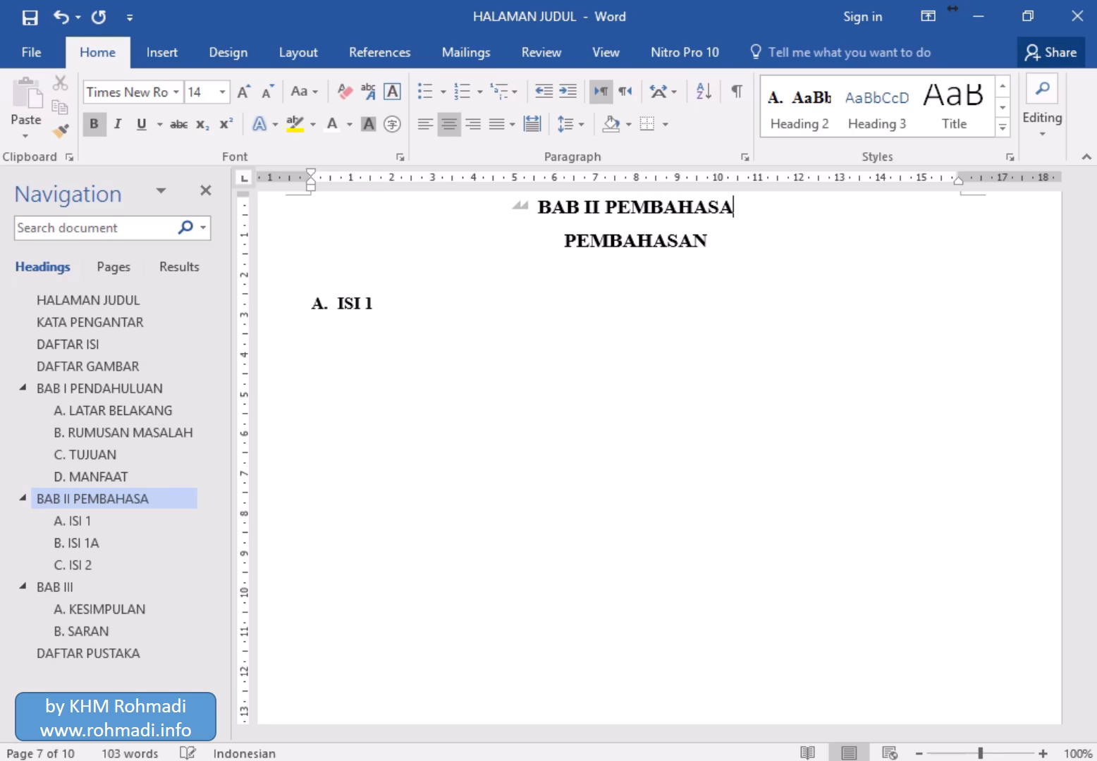
- Hide the word PEMBAHASAN in the BAB II heading with a white font colour and font size 1
double_click(666, 211)
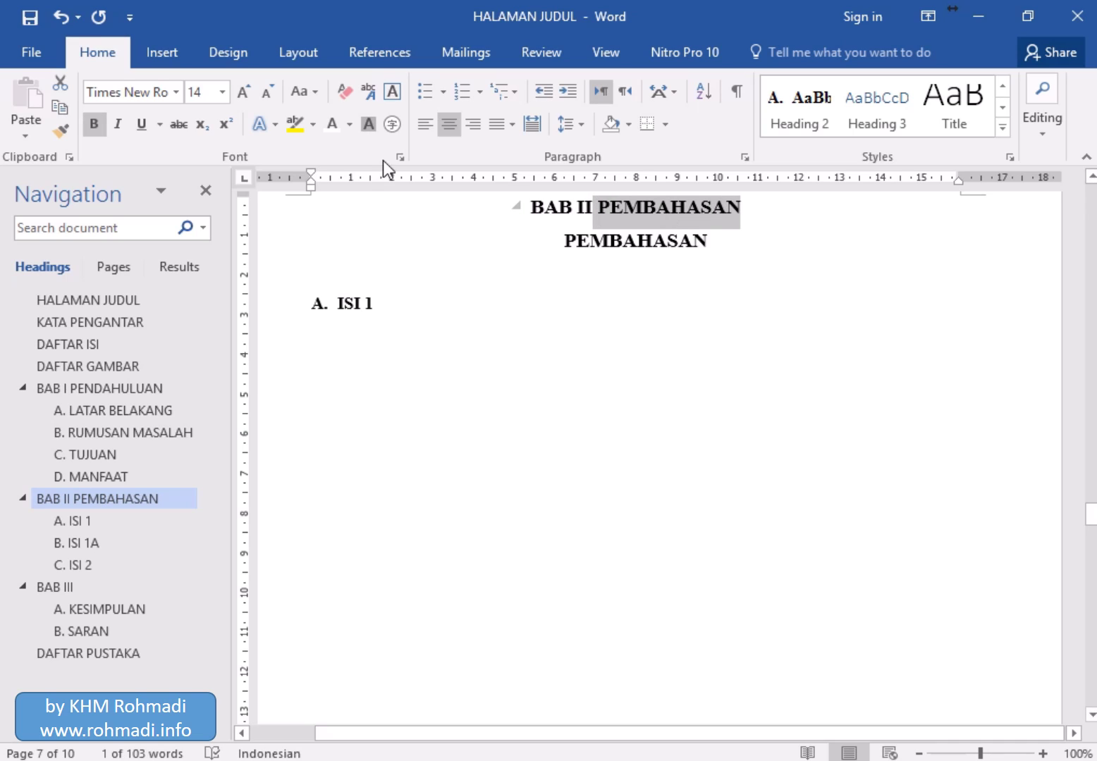
click(332, 126)
text(1)
key(Return)
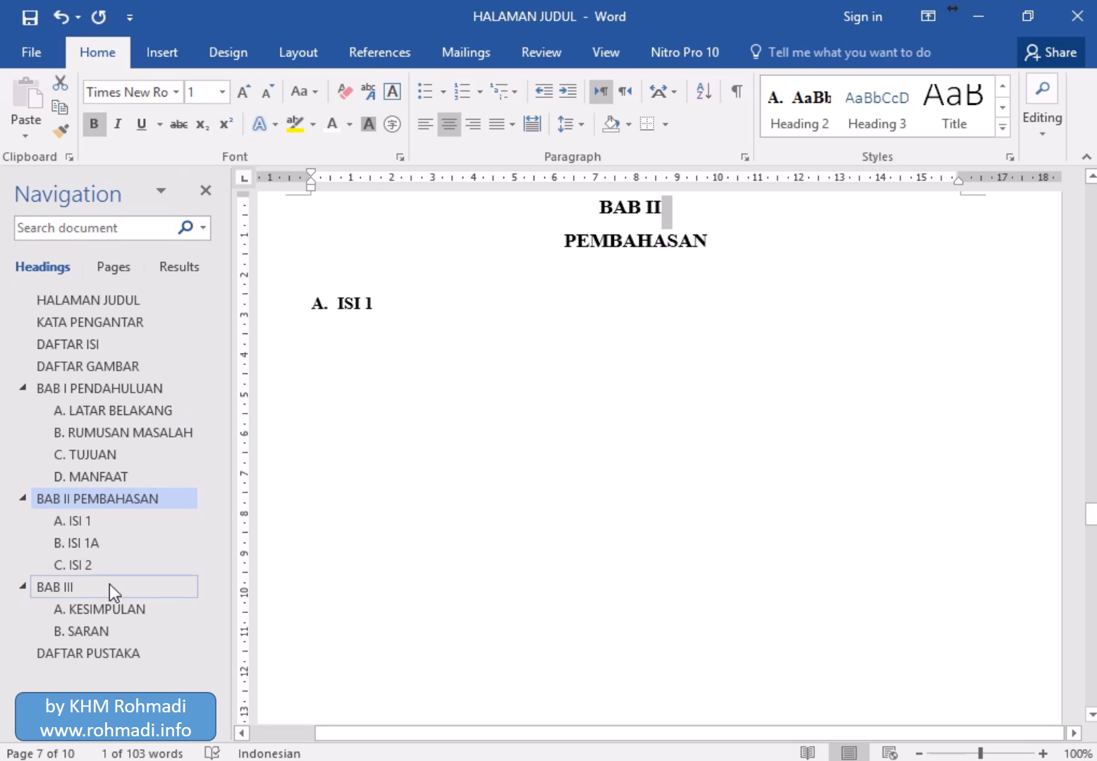
- Add the line PENUTUP directly below the BAB III heading
click(103, 591)
click(675, 213)
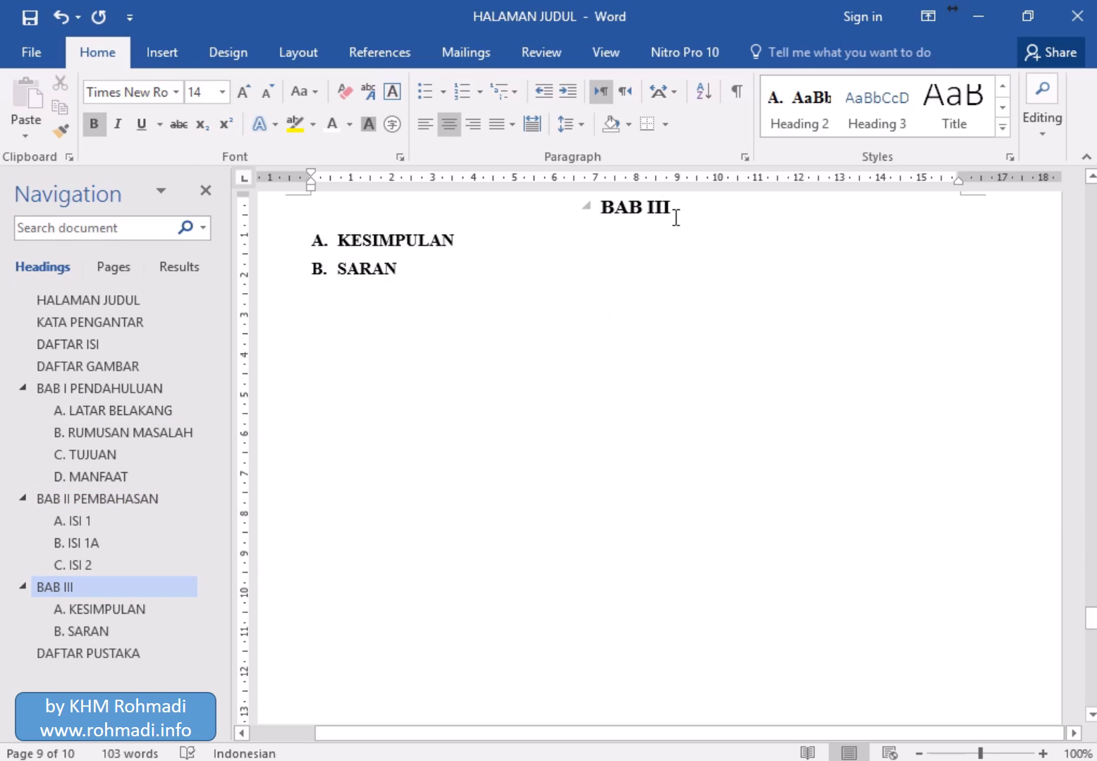
key(Return)
text(PENU)
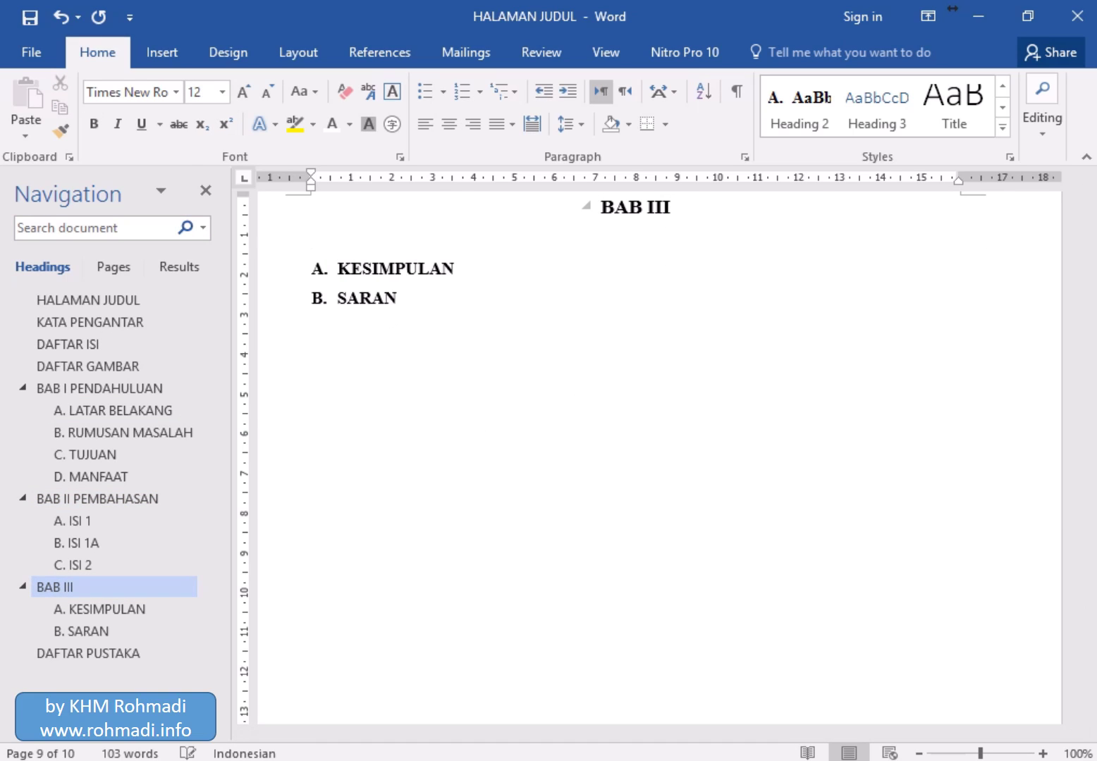
text(TUP)
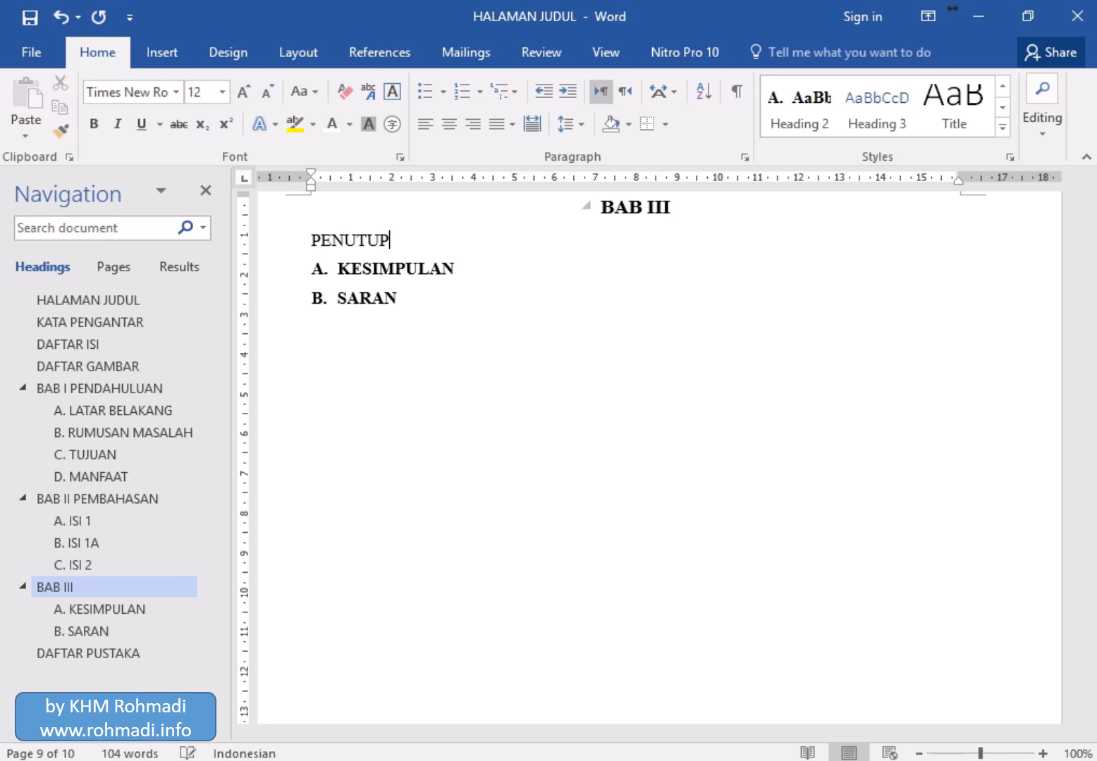
- Add an empty line beneath PENUTUP and format the PENUTUP line as bold, centred, 14 pt text
key(Return)
key(Up)
key(shift+Down)
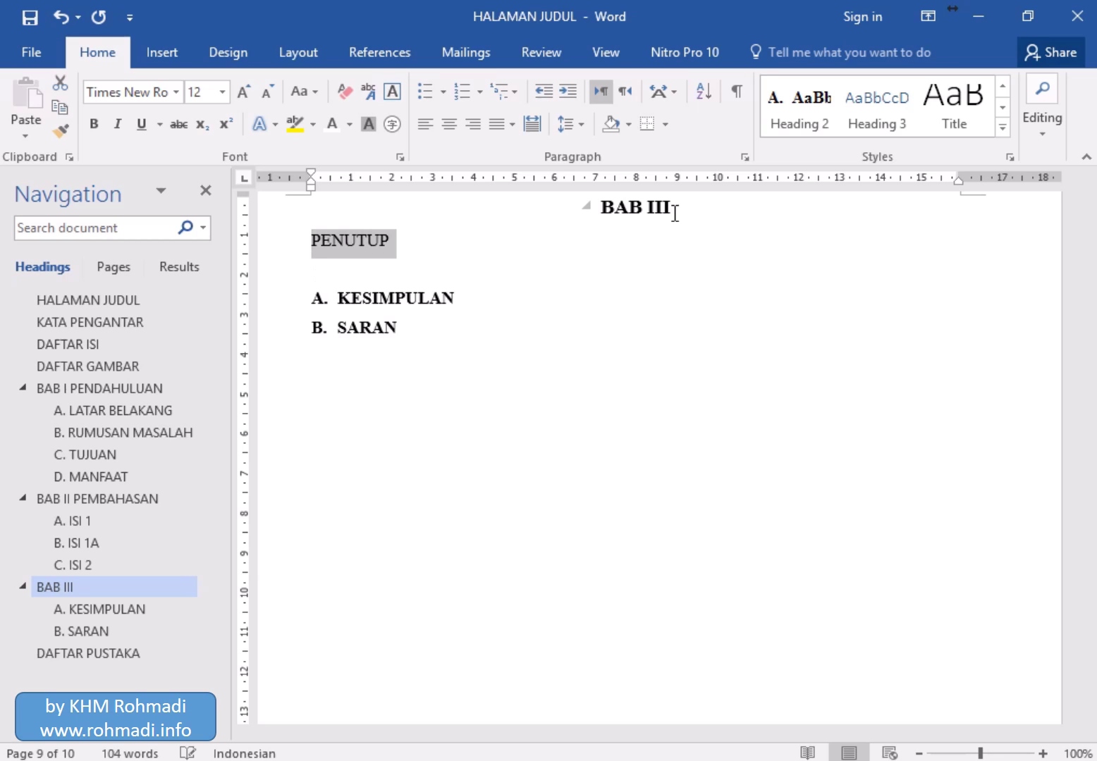
key(ctrl+b)
key(ctrl+shift+period)
key(ctrl+e)
- Append PENUTUP to the BAB III heading text
key(Up)
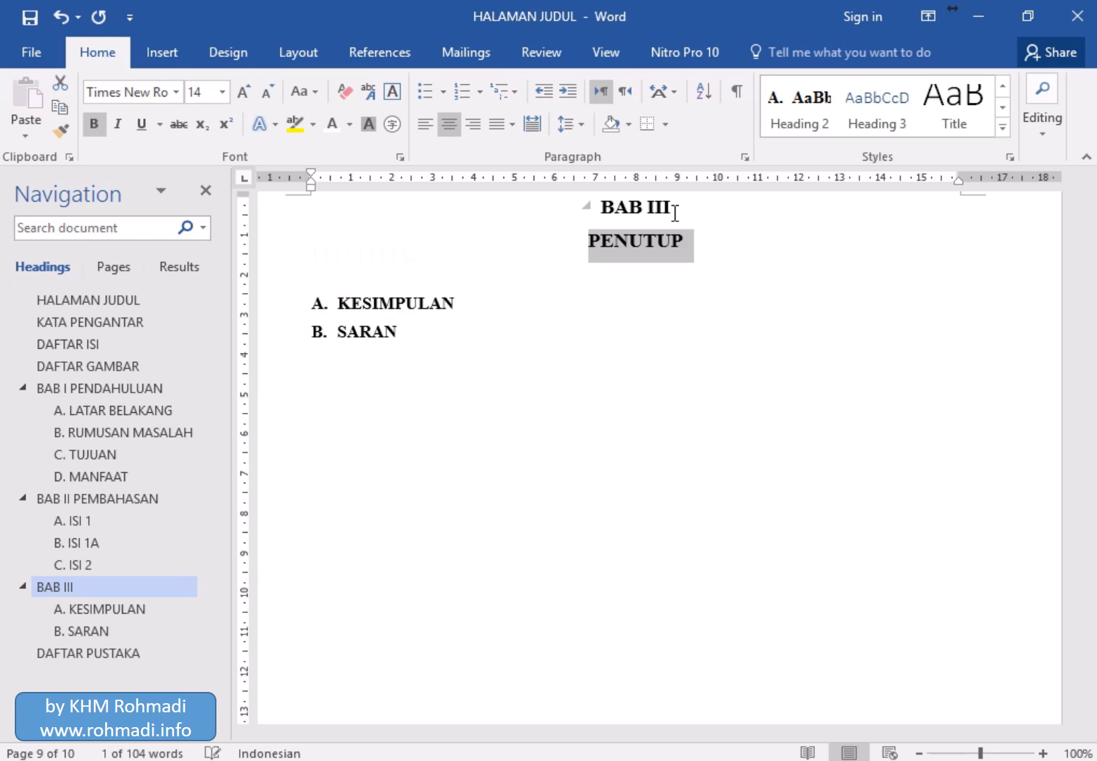
key(ctrl+Right)
key(ctrl+Right)
text(PENUTUP)
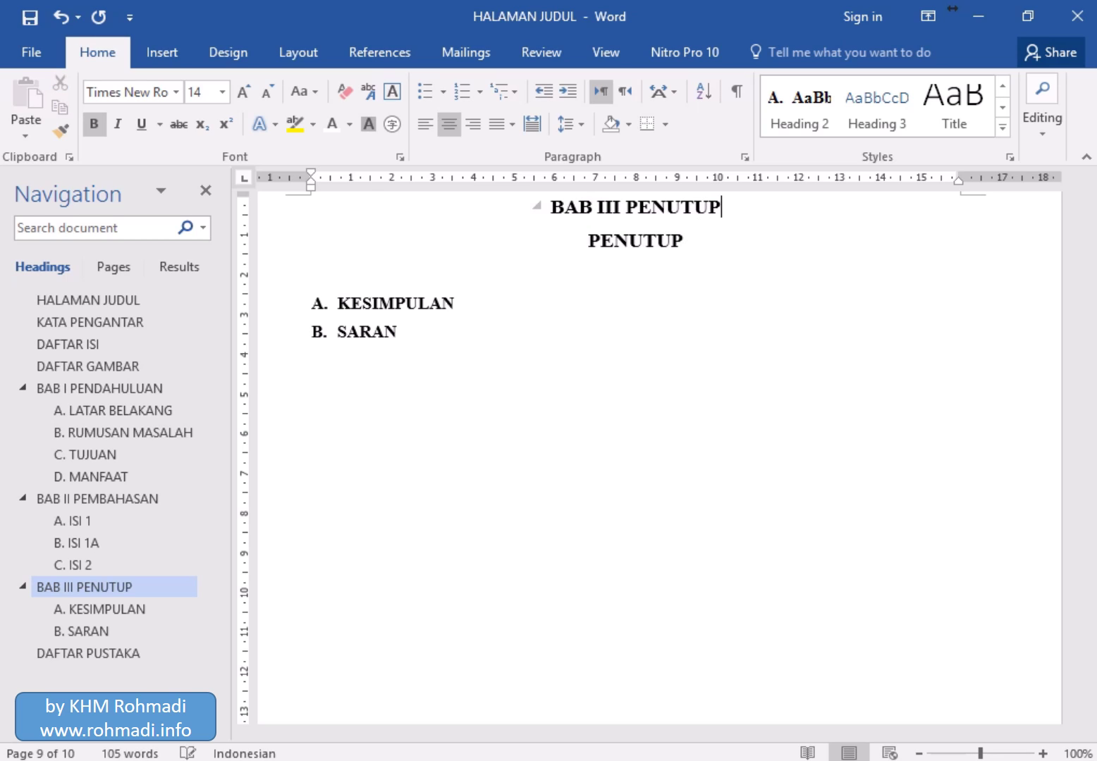
- Hide the word PENUTUP in the BAB III heading with a white font colour and font size 1
double_click(674, 214)
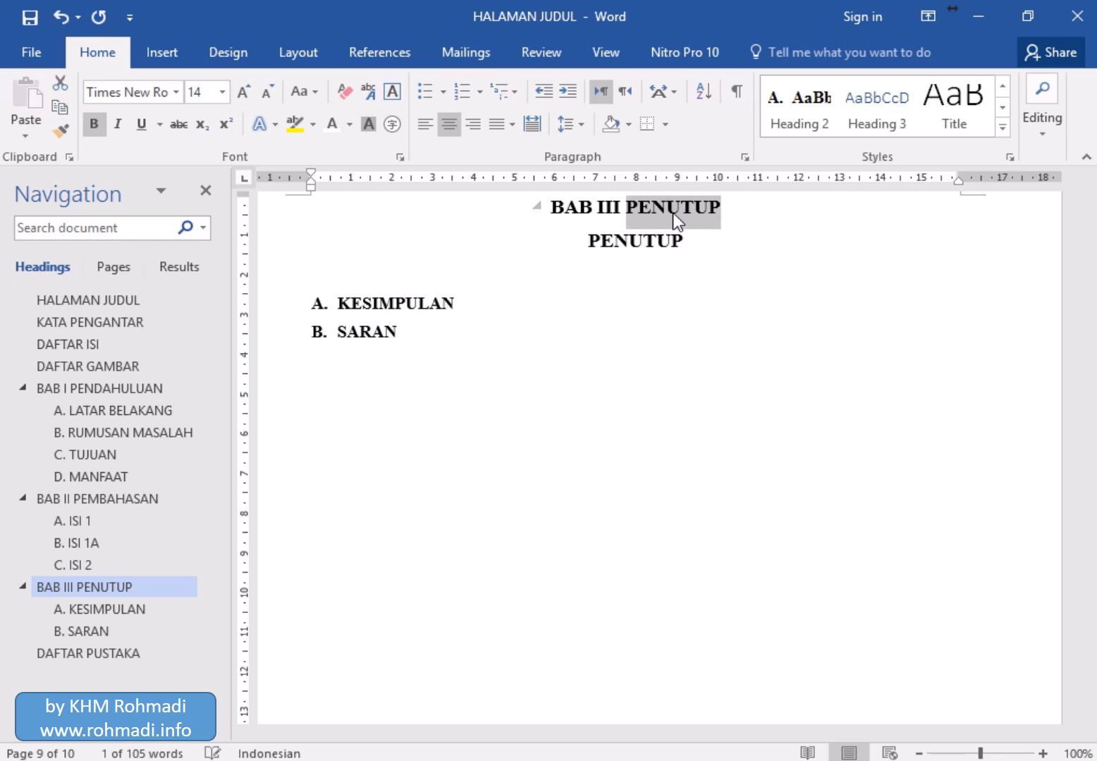
click(332, 127)
text(1)
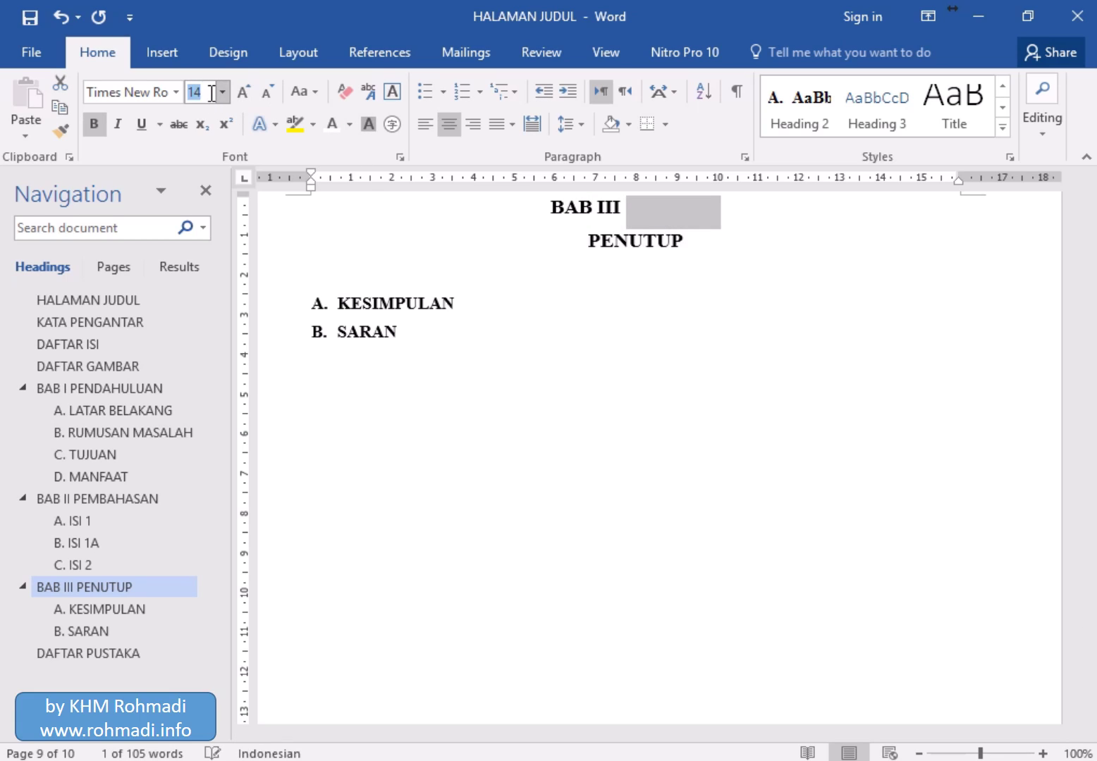
key(Return)
- Update the entire table of contents on the DAFTAR ISI page with the extended chapter titles
click(82, 343)
click(433, 349)
click(397, 239)
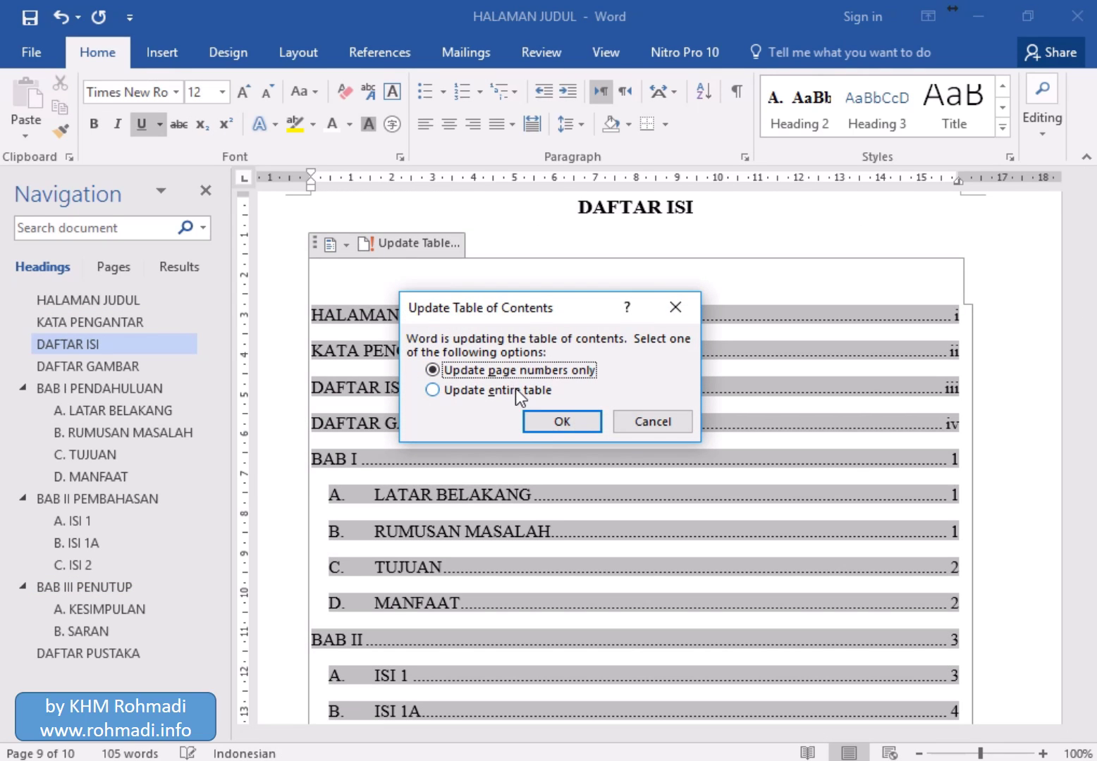
click(526, 390)
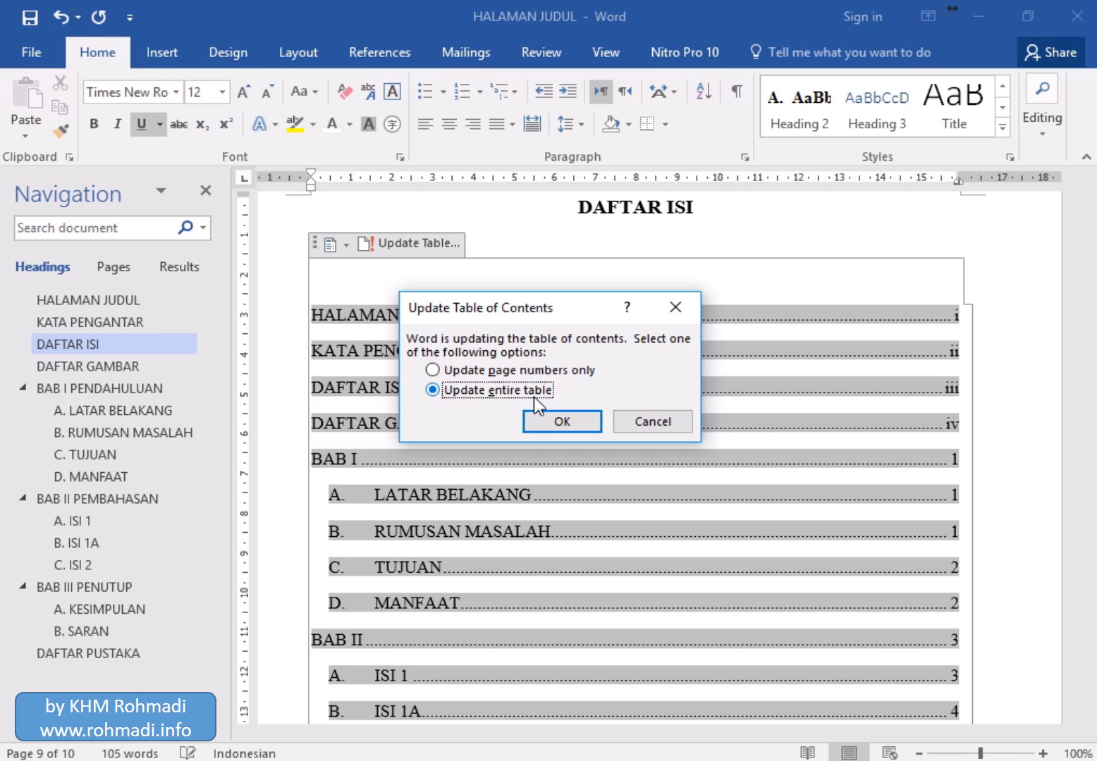
click(558, 419)
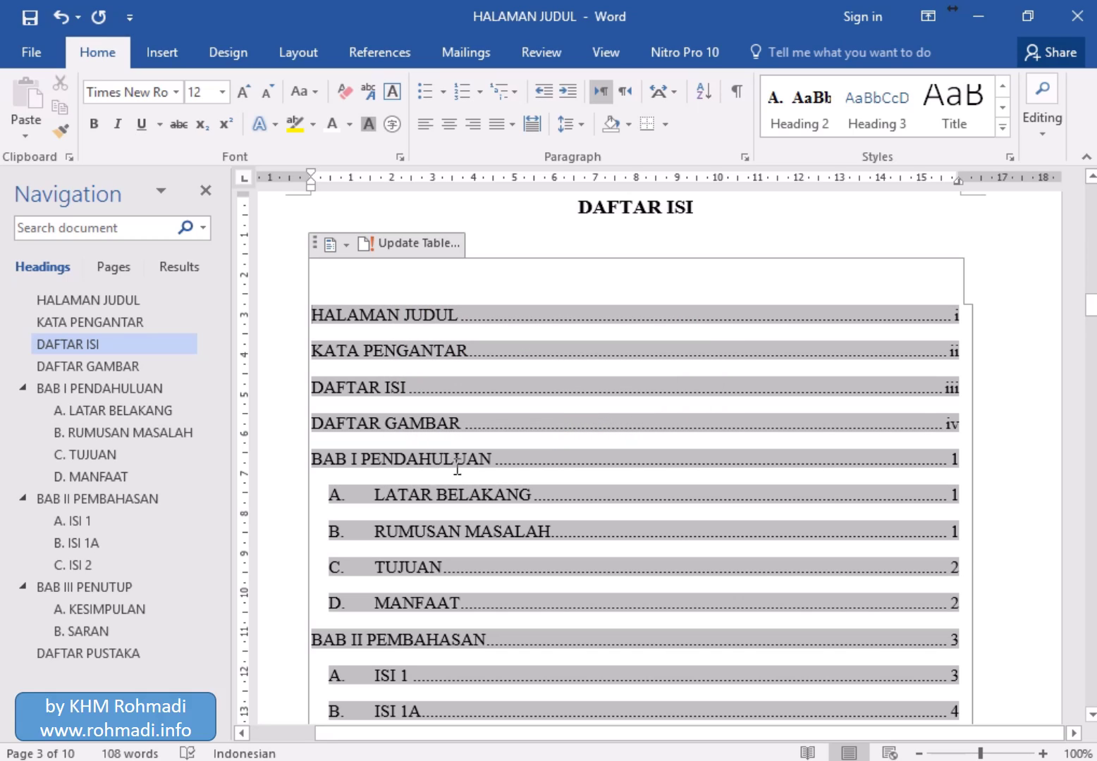
click(566, 236)
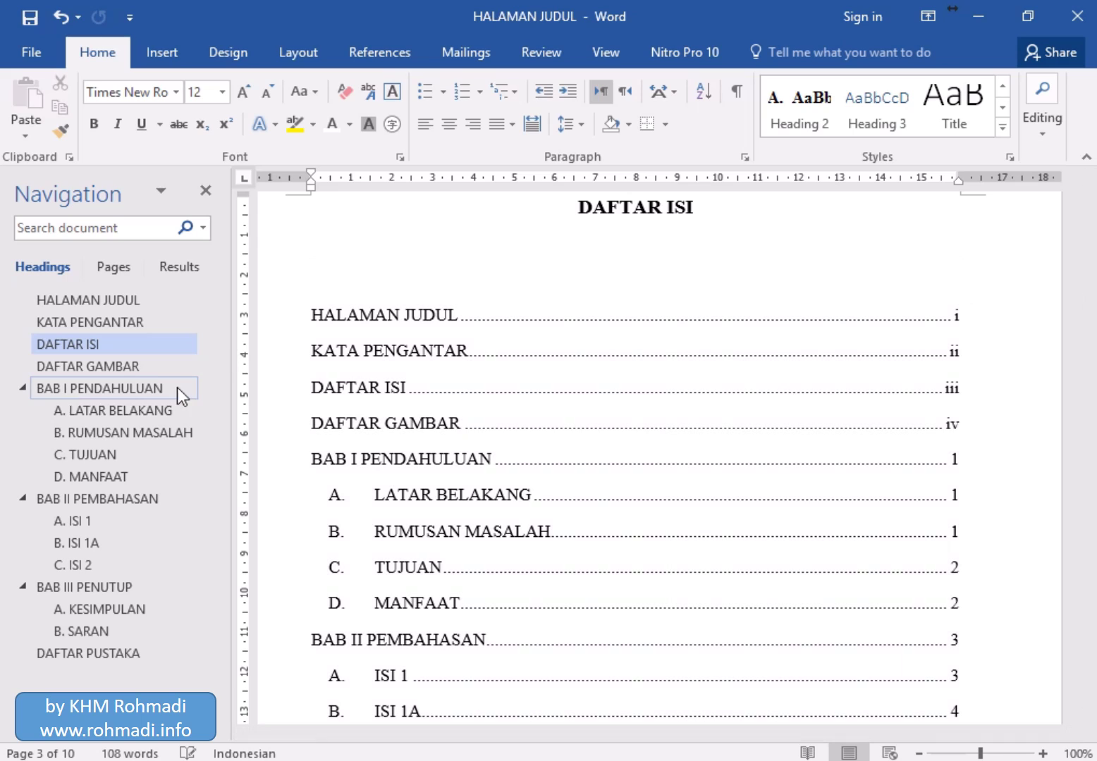
- Add empty lines below the heading B. ISI 1A and paste the screenshot there, followed by a new line
click(150, 375)
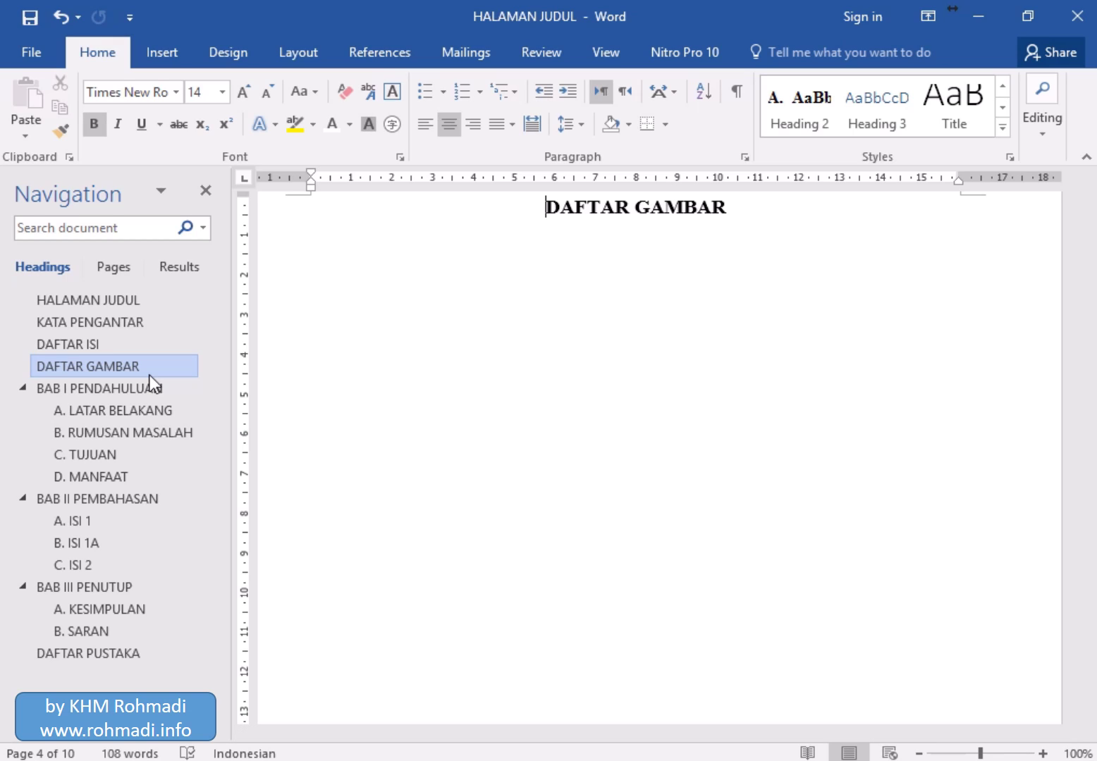
click(94, 528)
click(92, 535)
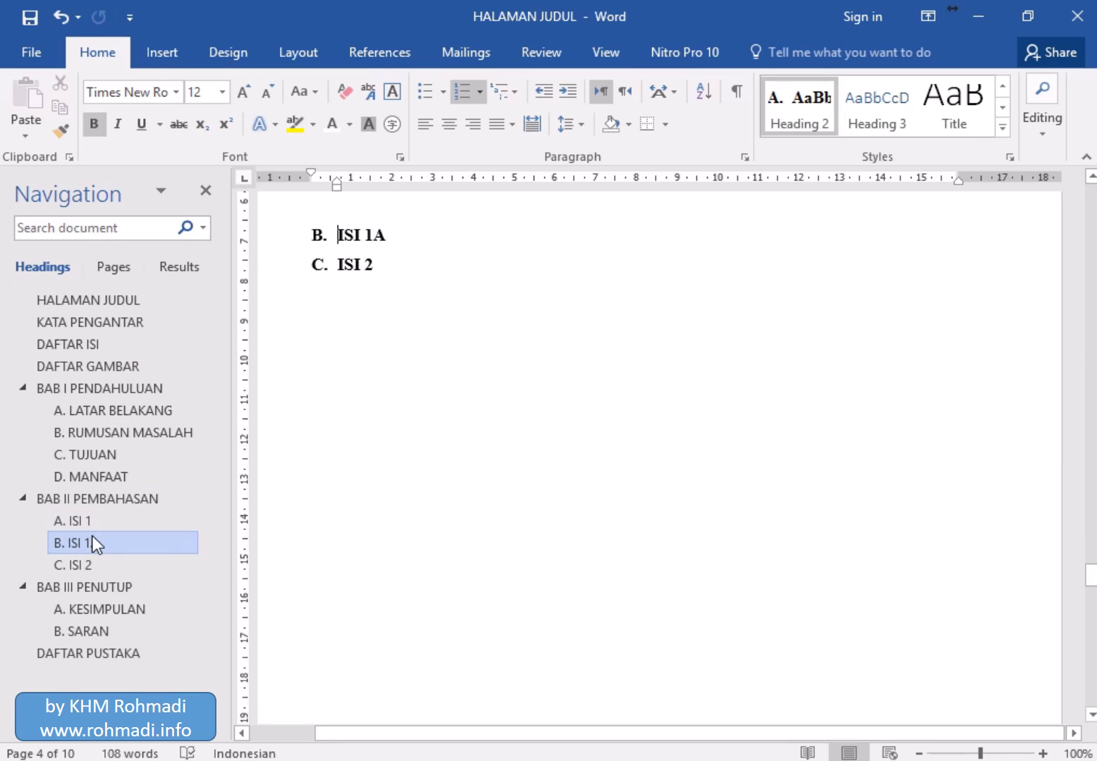
key(Return)
key(Return)
key(Return)
key(Return)
key(Return)
key(Return)
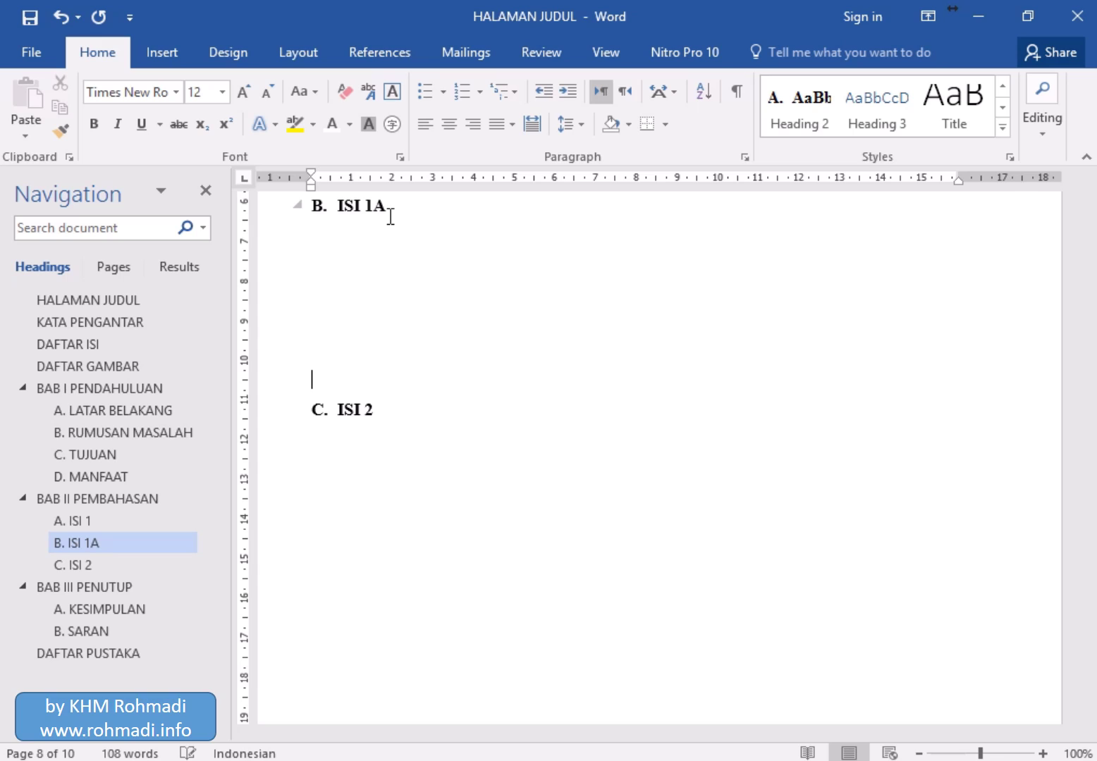
key(ctrl+v)
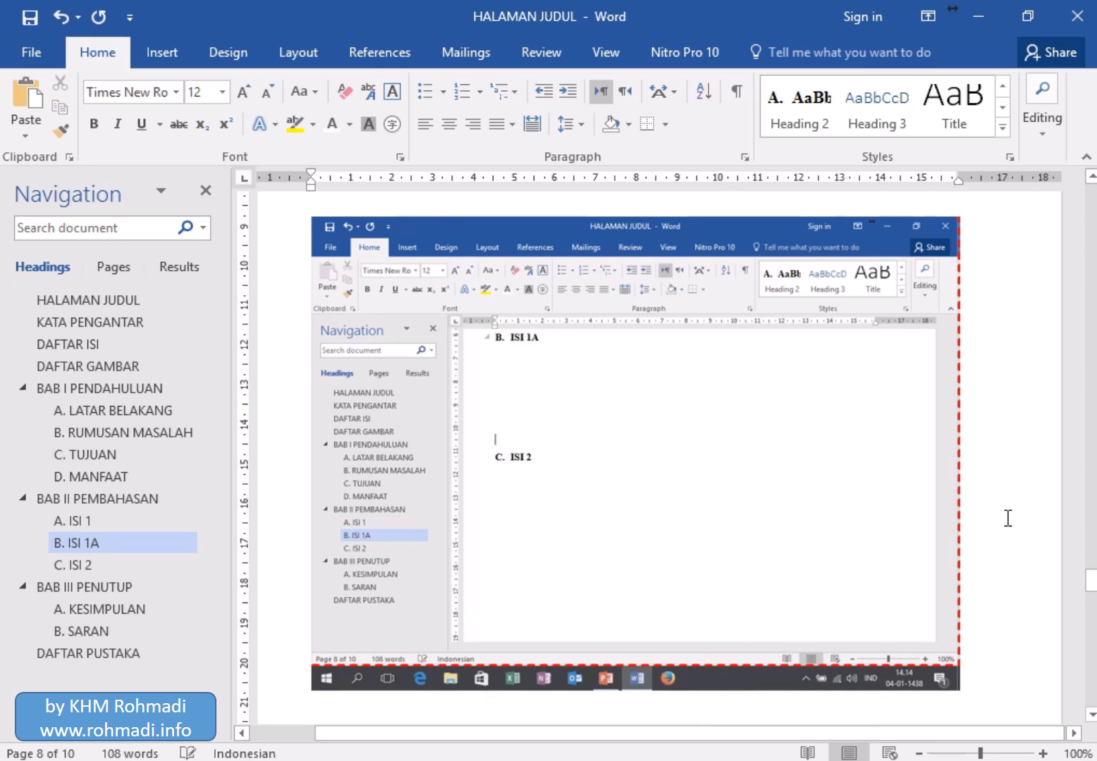
key(Return)
- Start a caption below the screenshot in section B. ISI 1A and define the caption label Gambar
click(399, 62)
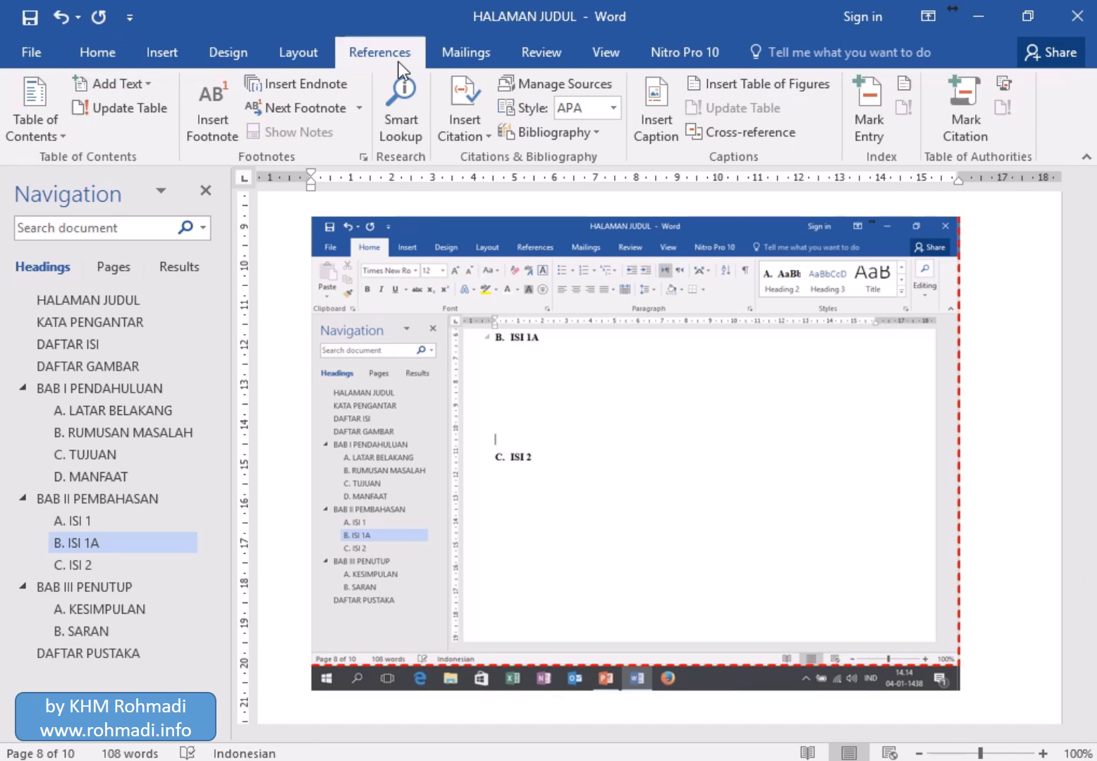
click(647, 121)
click(673, 359)
click(583, 417)
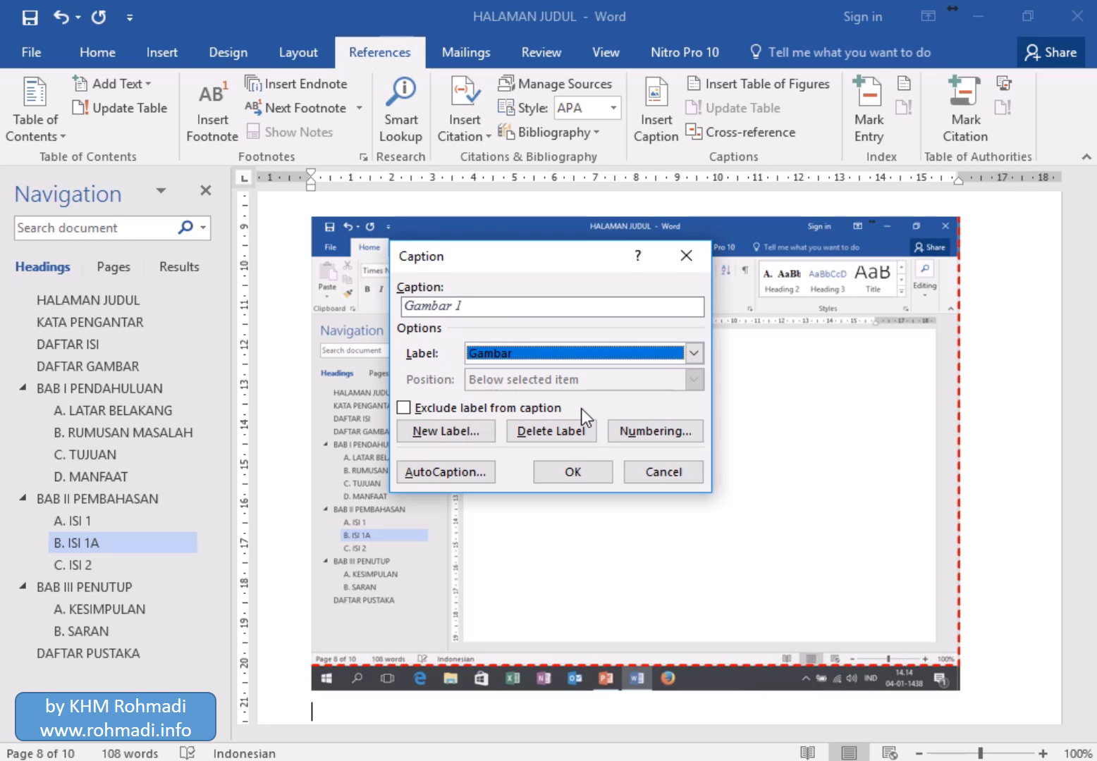
click(465, 432)
text(gAM)
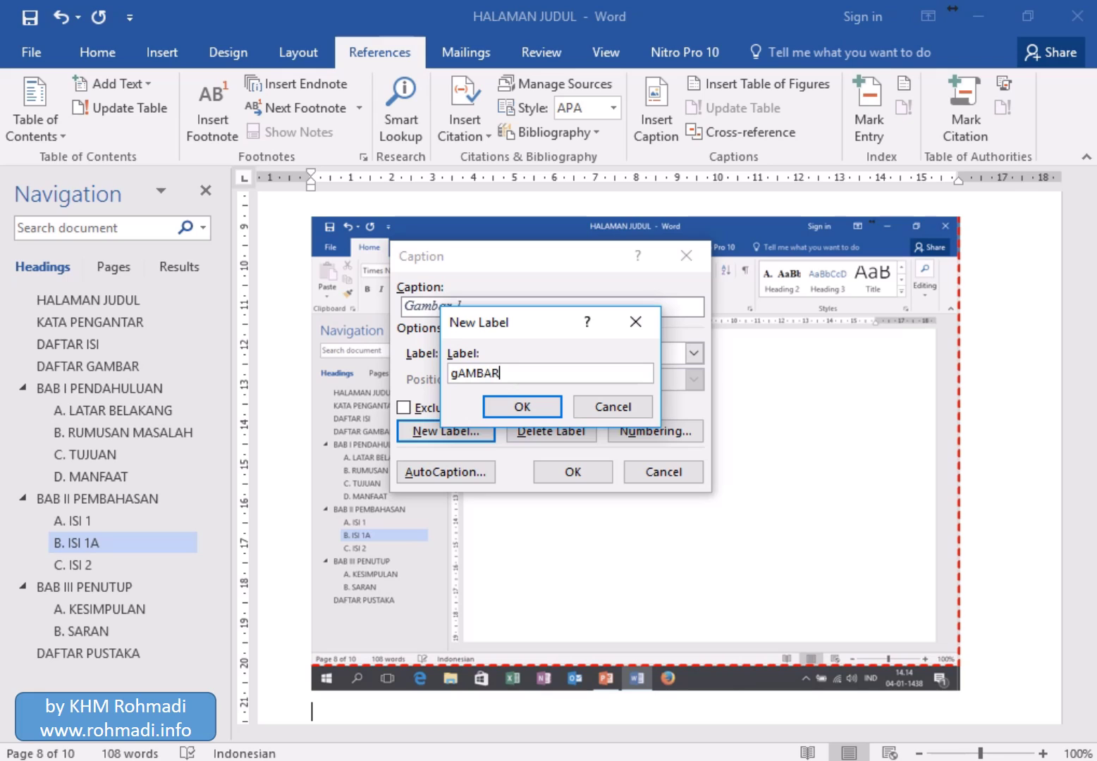
text(BAR)
key(ctrl+a)
text(Gambar)
click(533, 407)
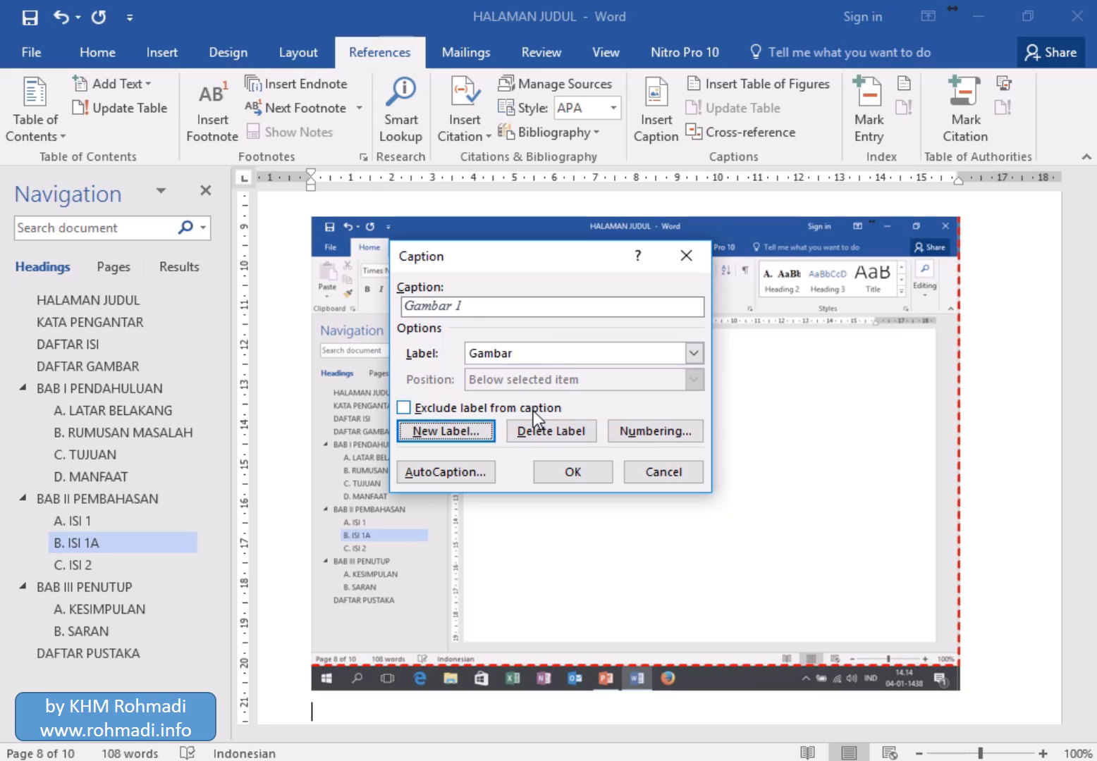
- Complete the caption text with Tampilan Office Word 2016 after the label and number, and insert it below the screenshot
click(525, 305)
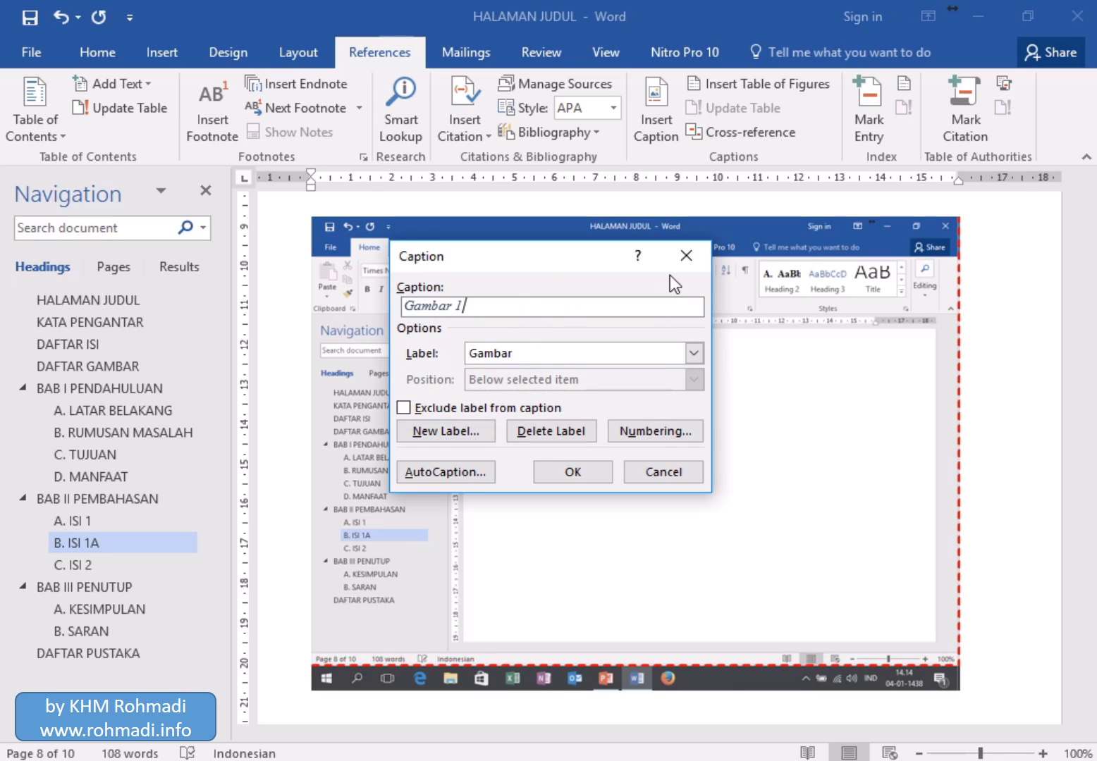
text(Tampilan Office Word 2016)
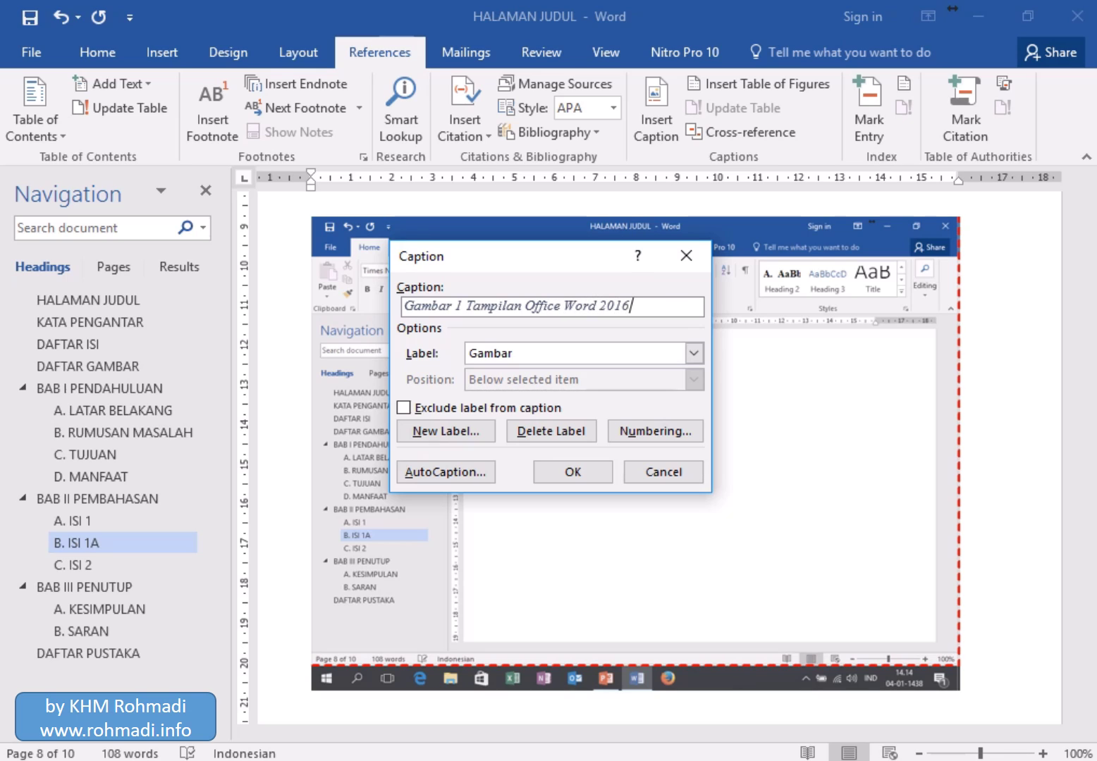
click(599, 471)
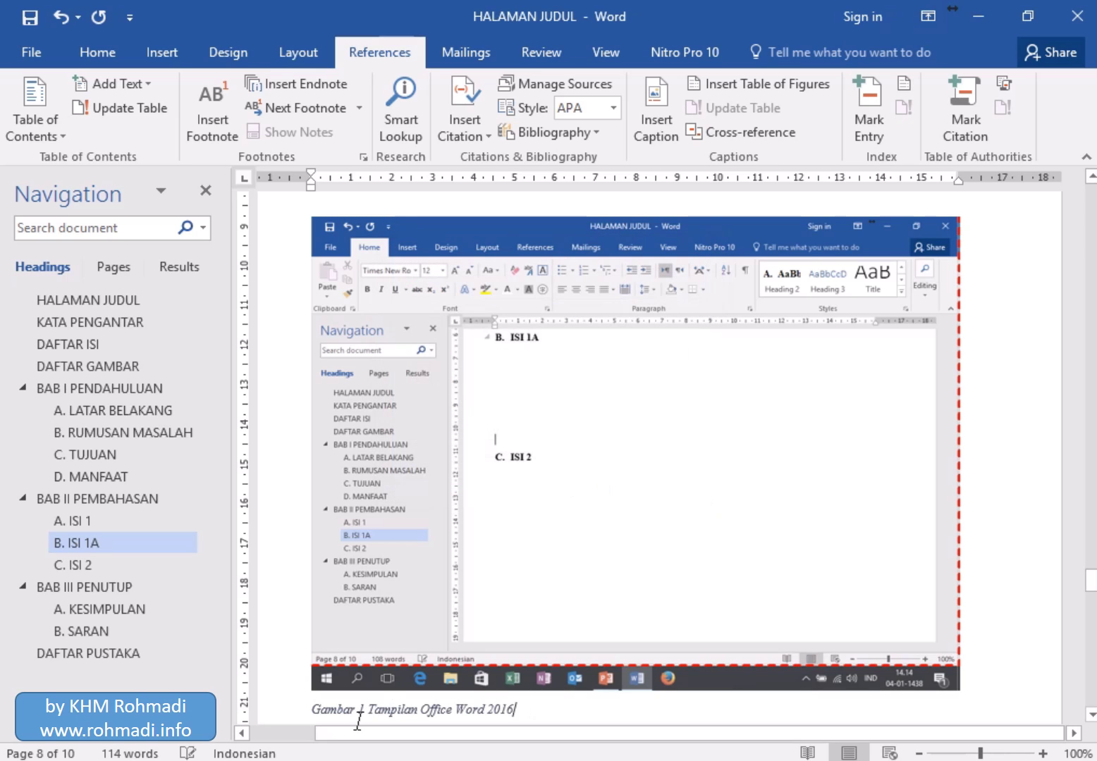
- Format the Tampilan Office Word 2016 caption as non-bold, non-italic black text in size 10, and centre it
click(295, 713)
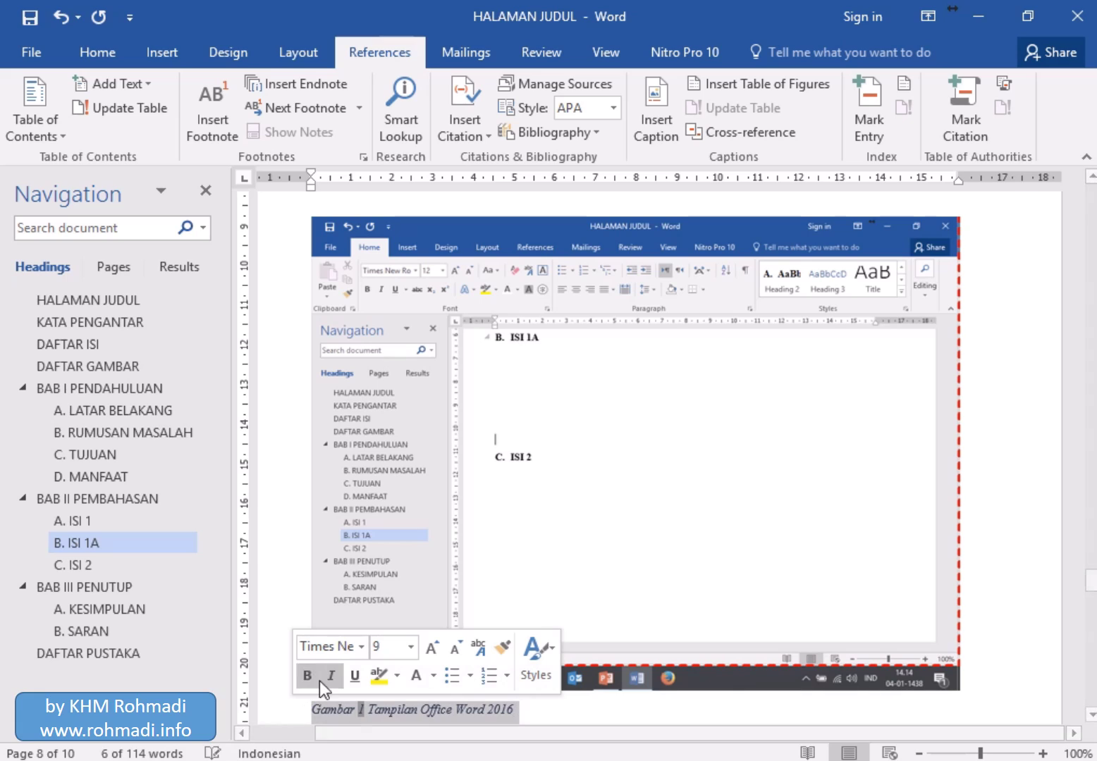
click(387, 642)
text(10)
key(Return)
click(429, 679)
click(483, 437)
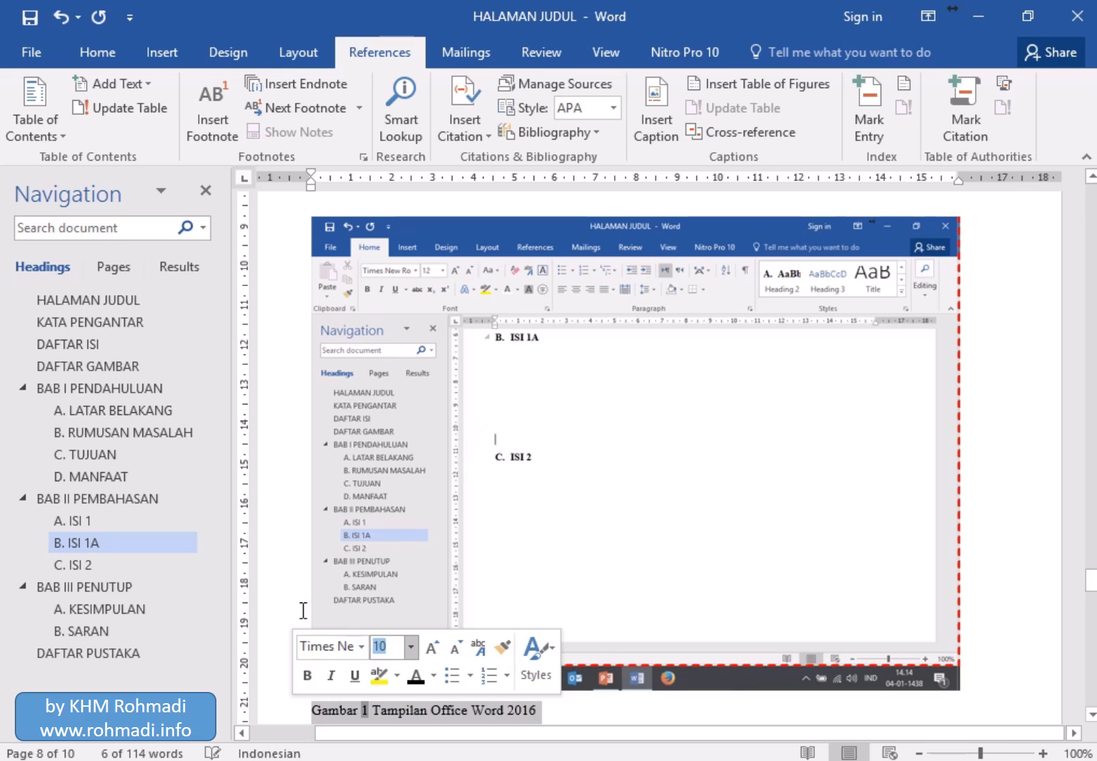
click(320, 712)
key(ctrl+e)
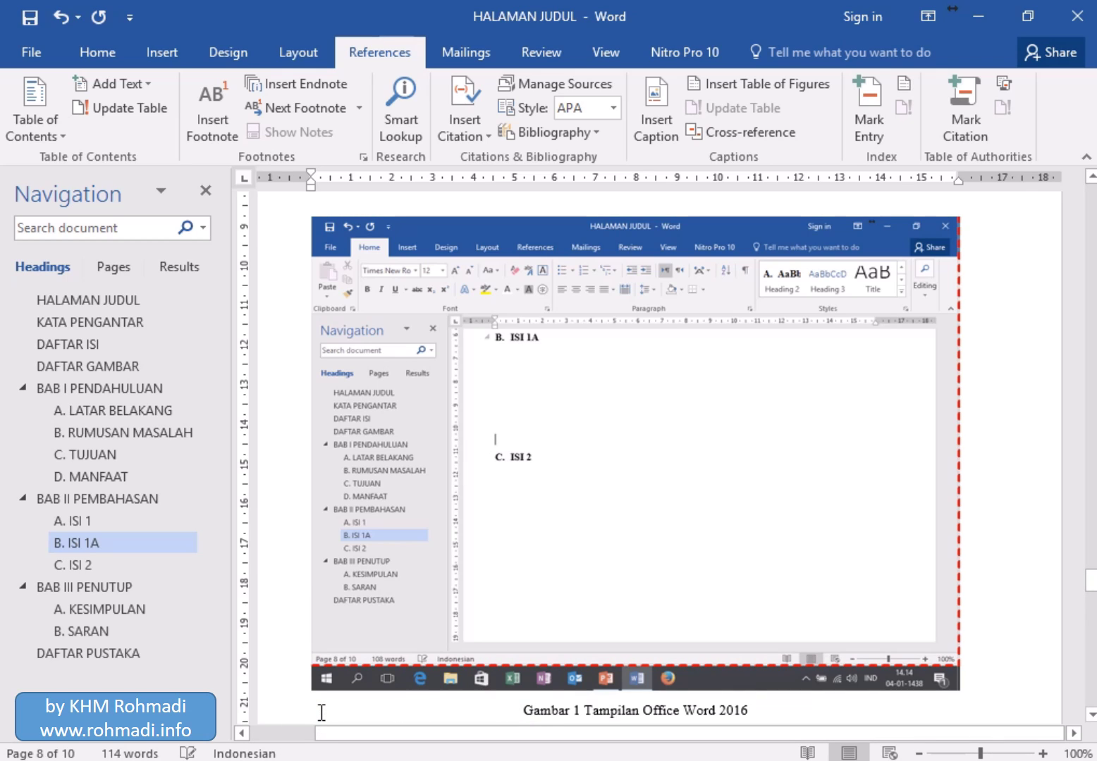
- Insert a table of figures using the Gambar caption label on a new line below the DAFTAR GAMBAR heading
click(147, 370)
click(726, 208)
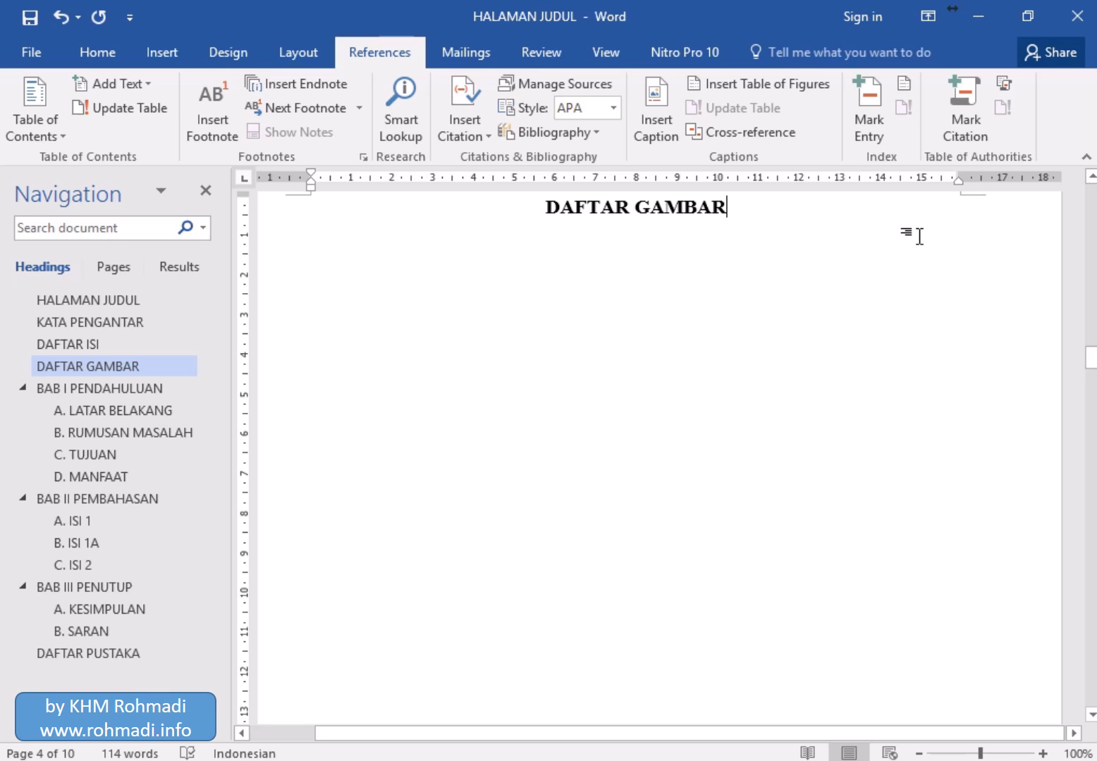
key(Return)
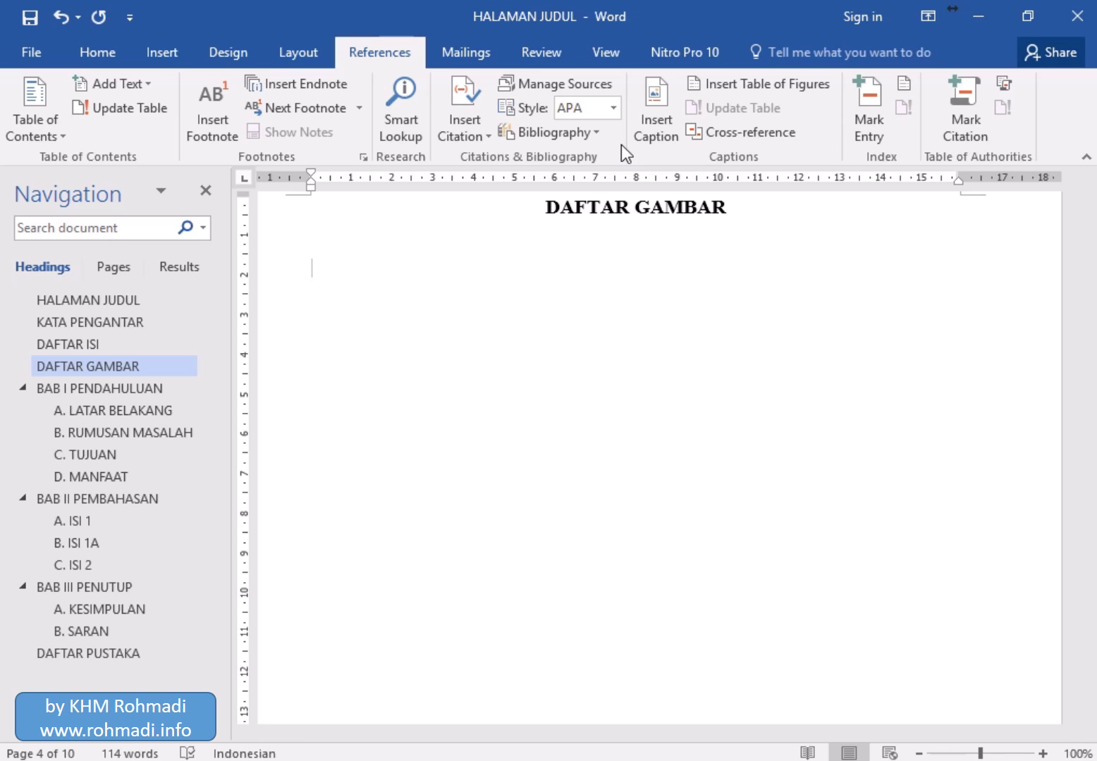
click(451, 45)
click(395, 46)
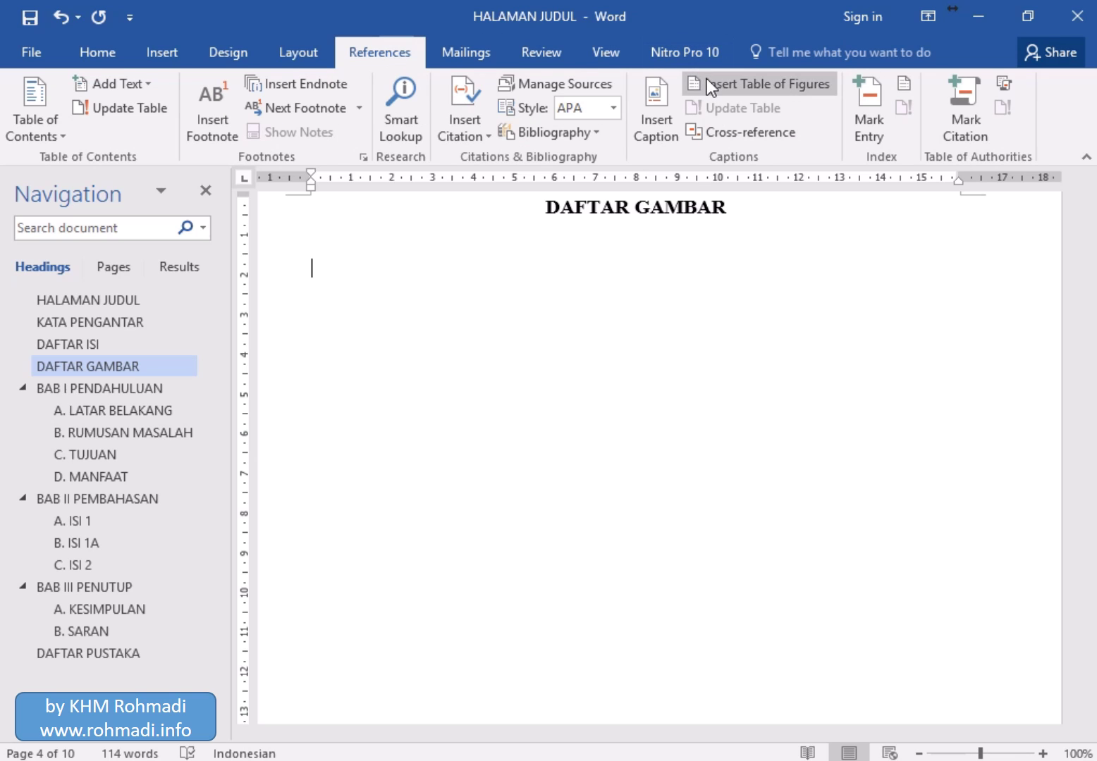
click(723, 81)
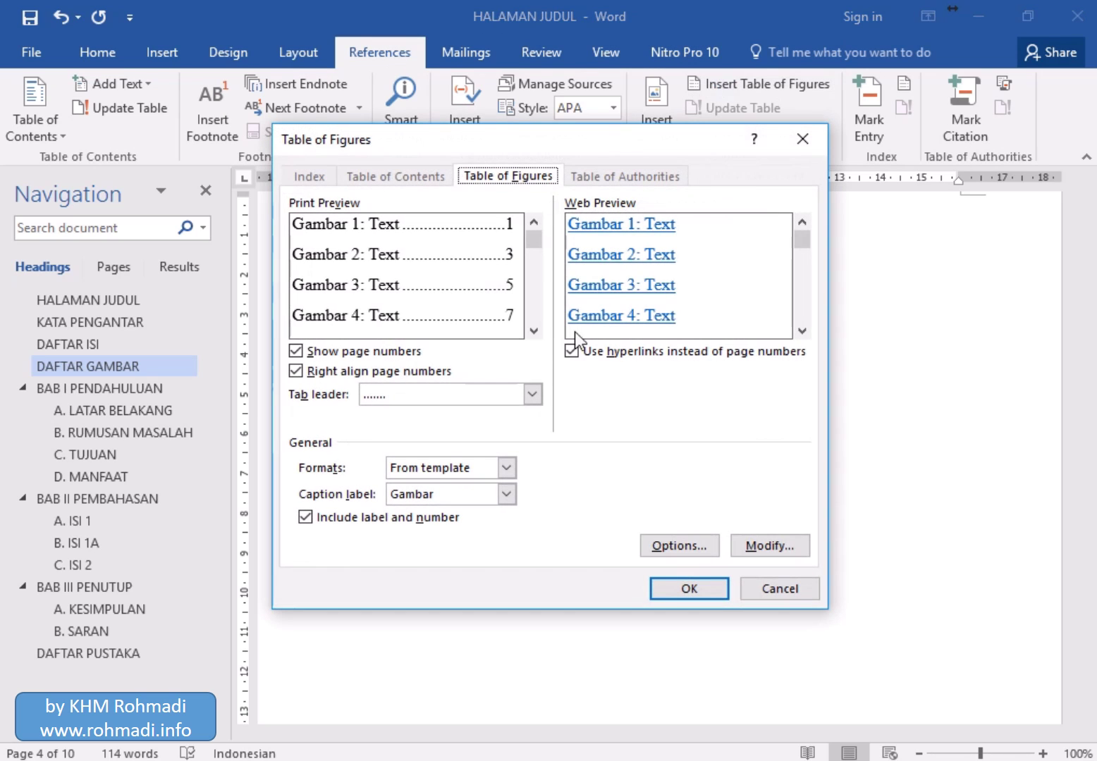
click(506, 494)
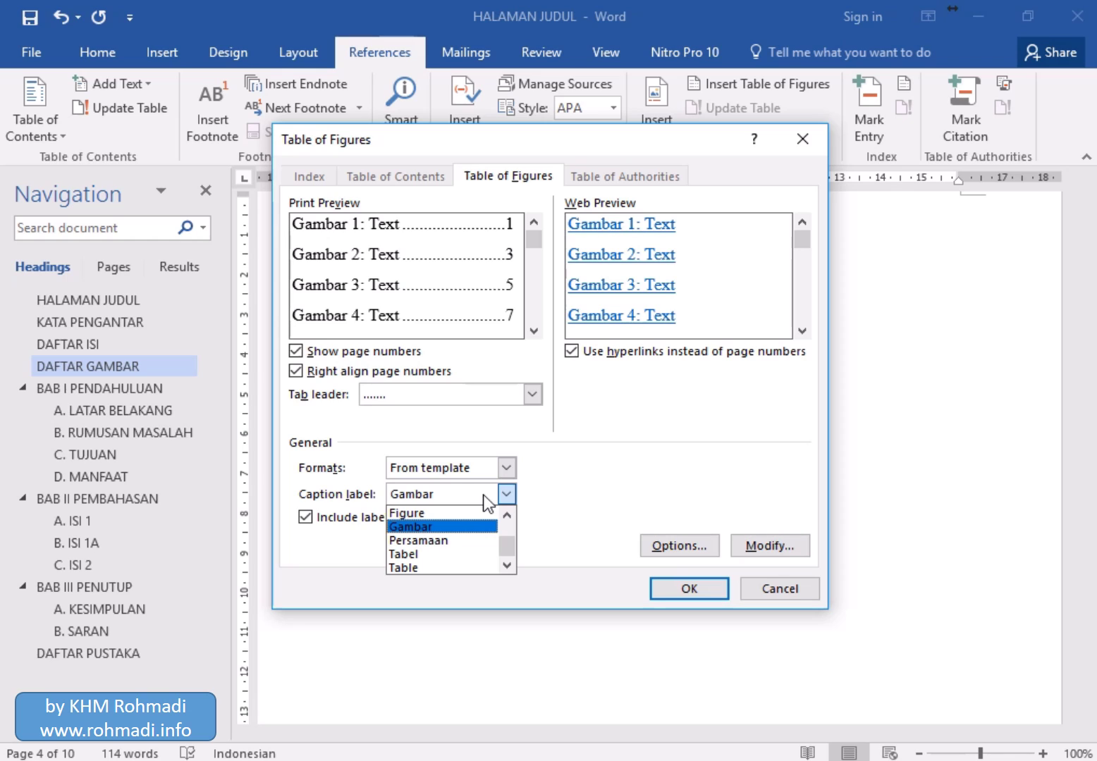
click(462, 526)
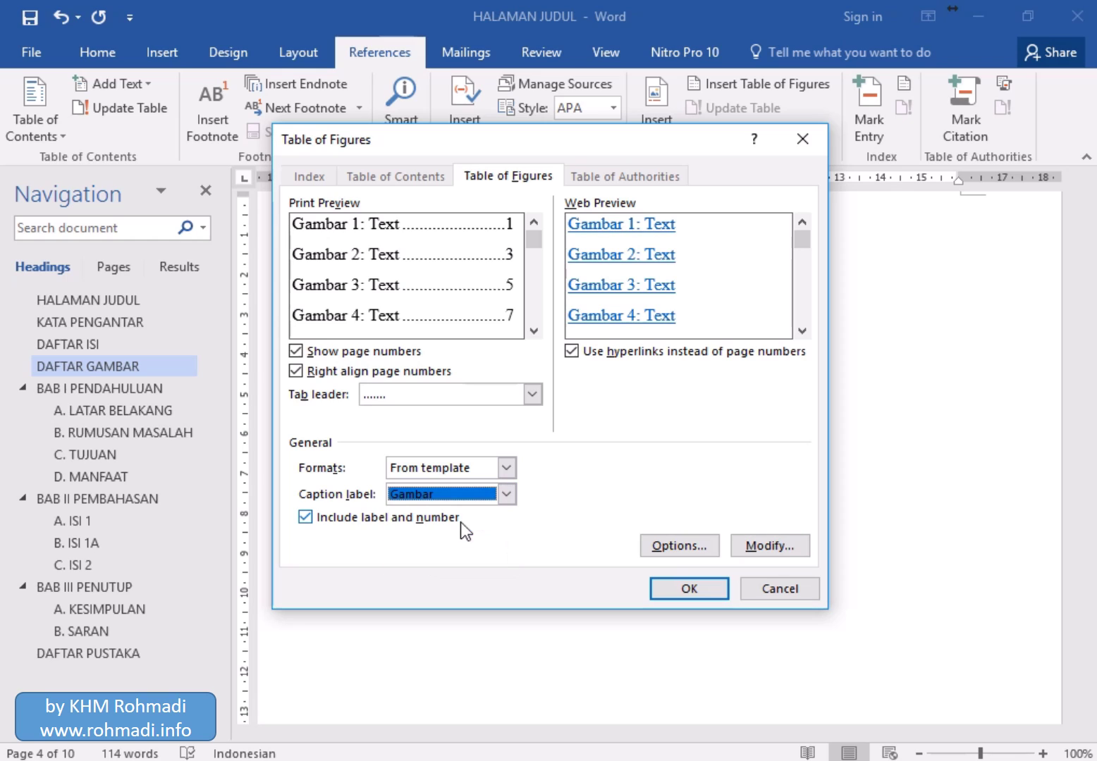
click(688, 589)
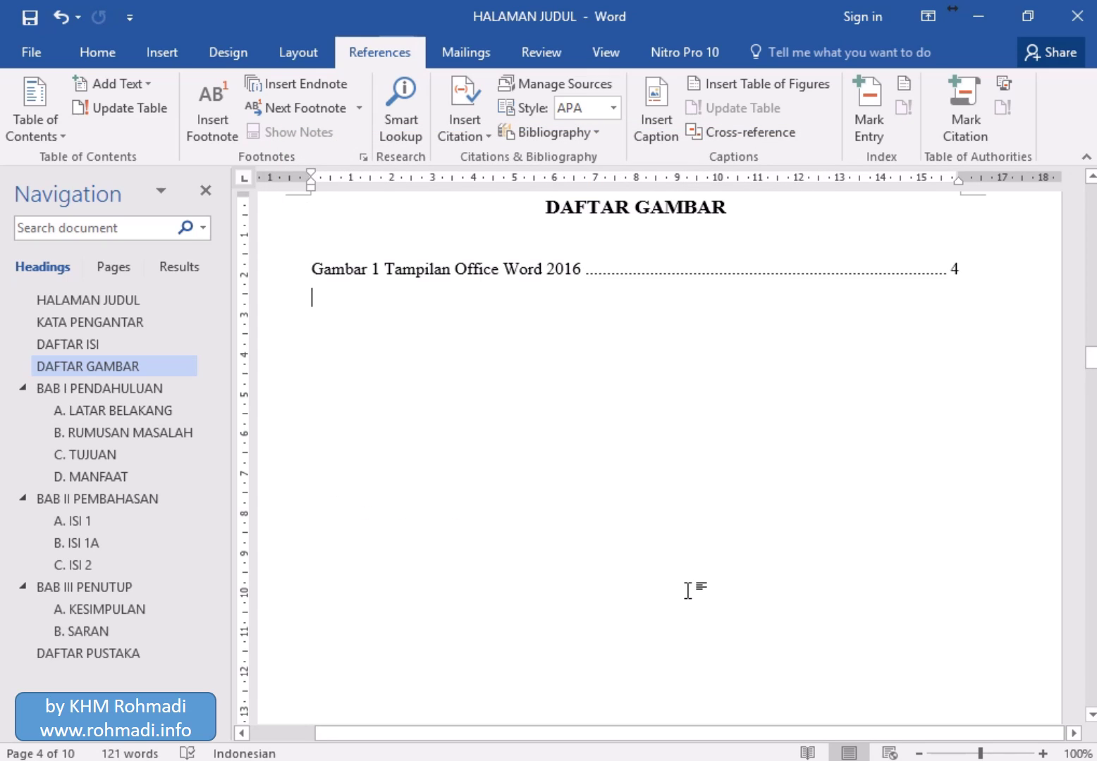
click(521, 278)
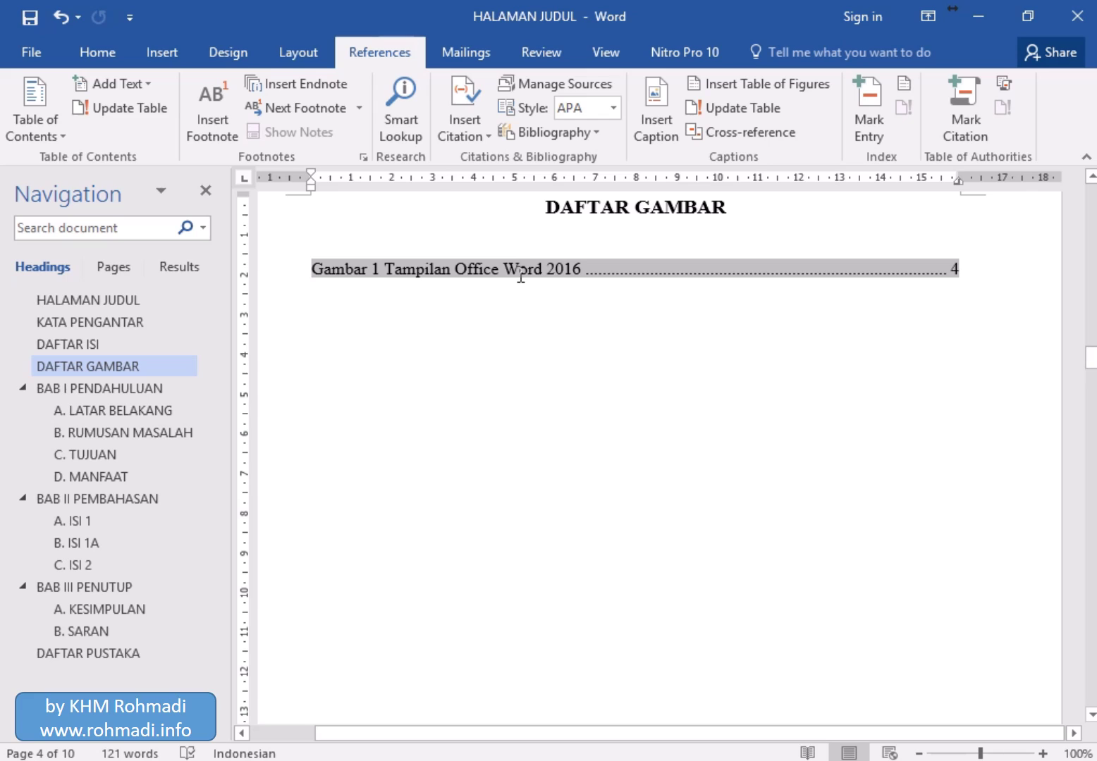
click(705, 112)
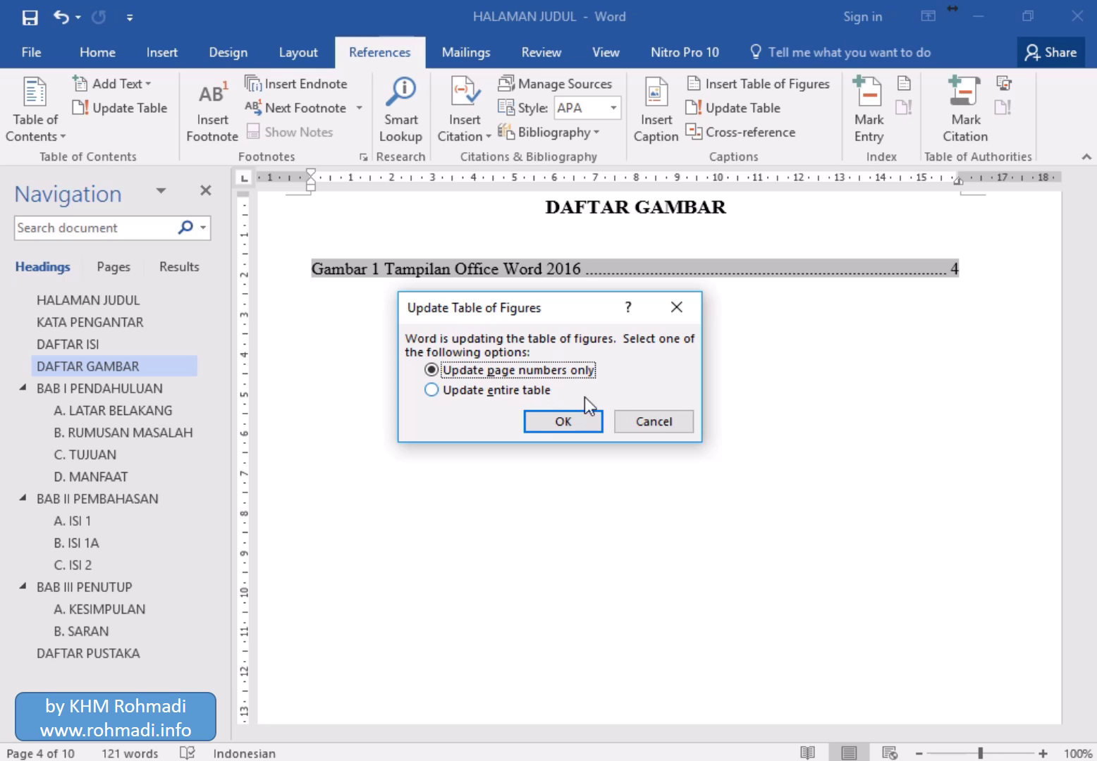
click(645, 423)
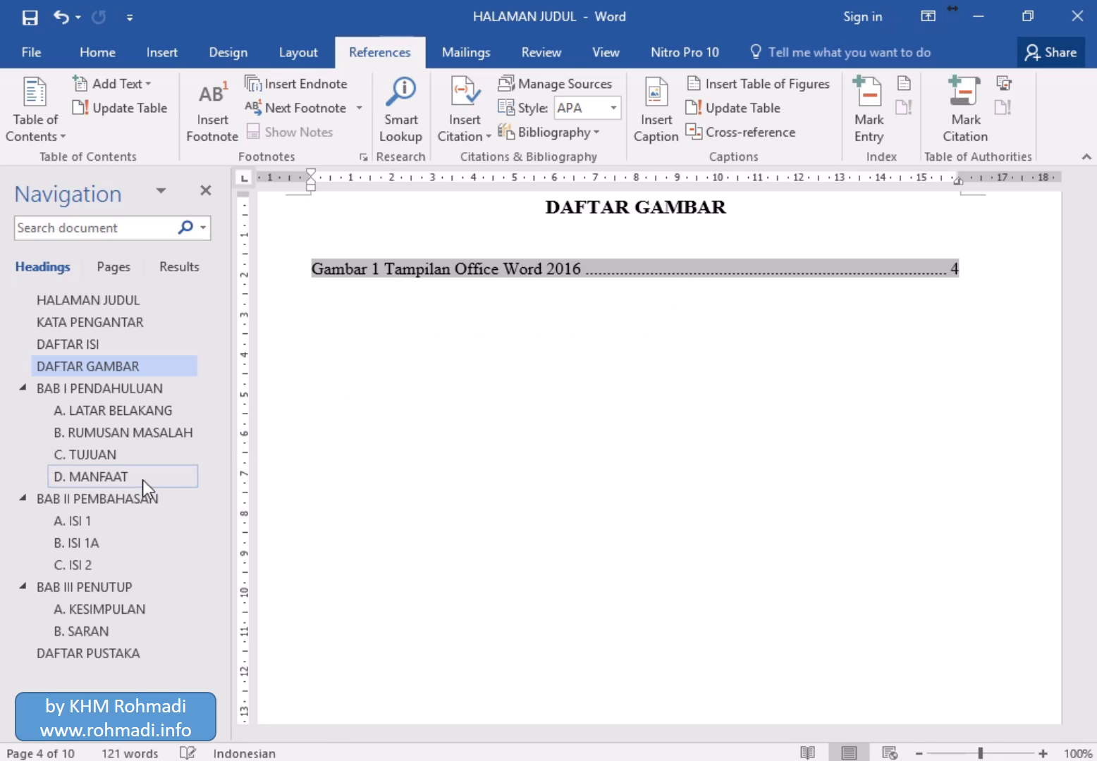
- Paste the new screenshot below the heading A. ISI 1 and add a new line under it
click(111, 538)
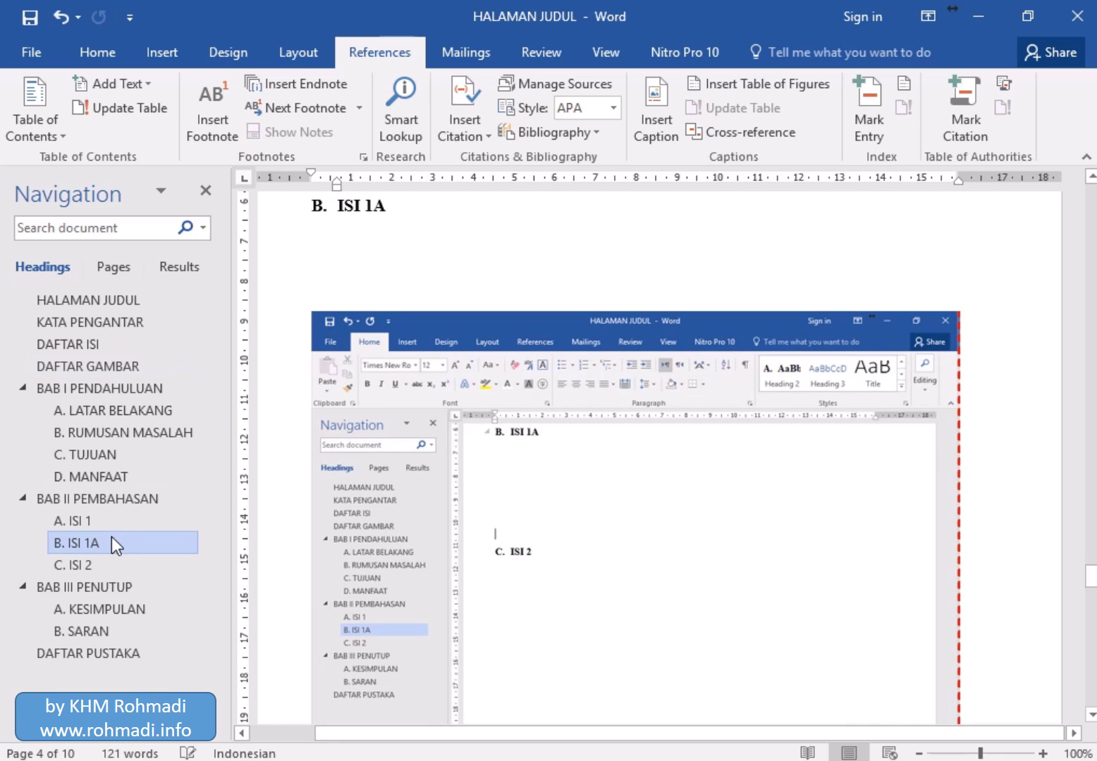
click(145, 514)
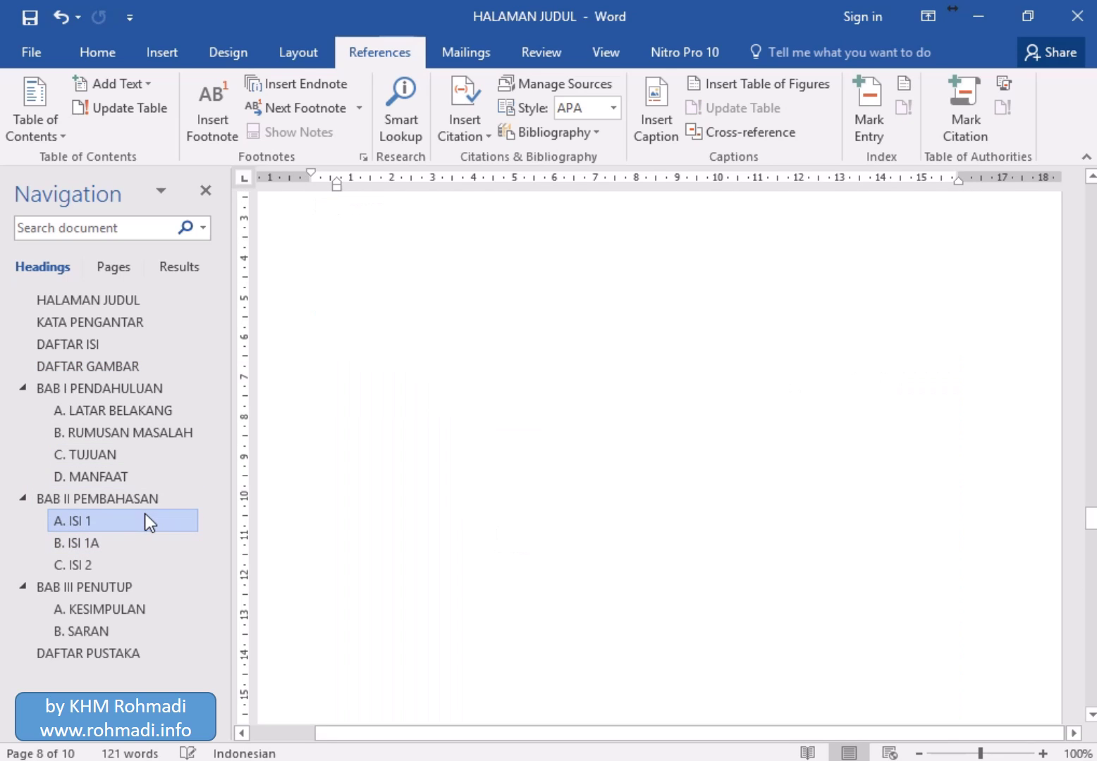
click(409, 279)
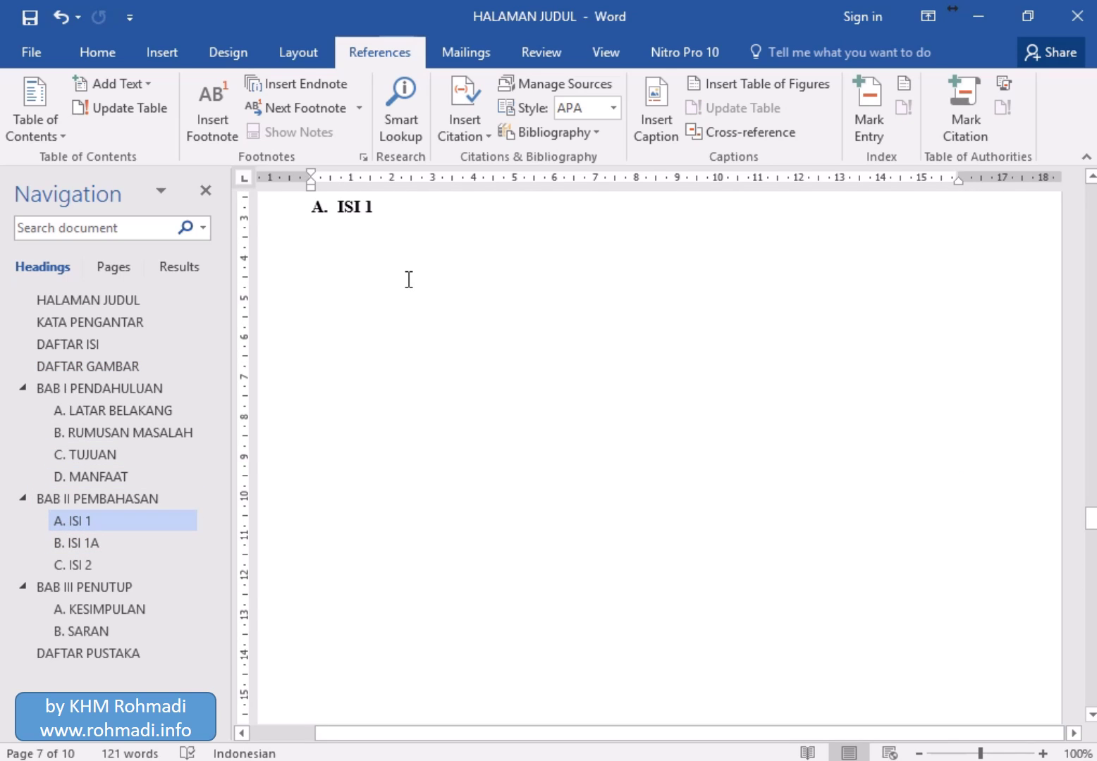
key(ctrl+v)
key(Return)
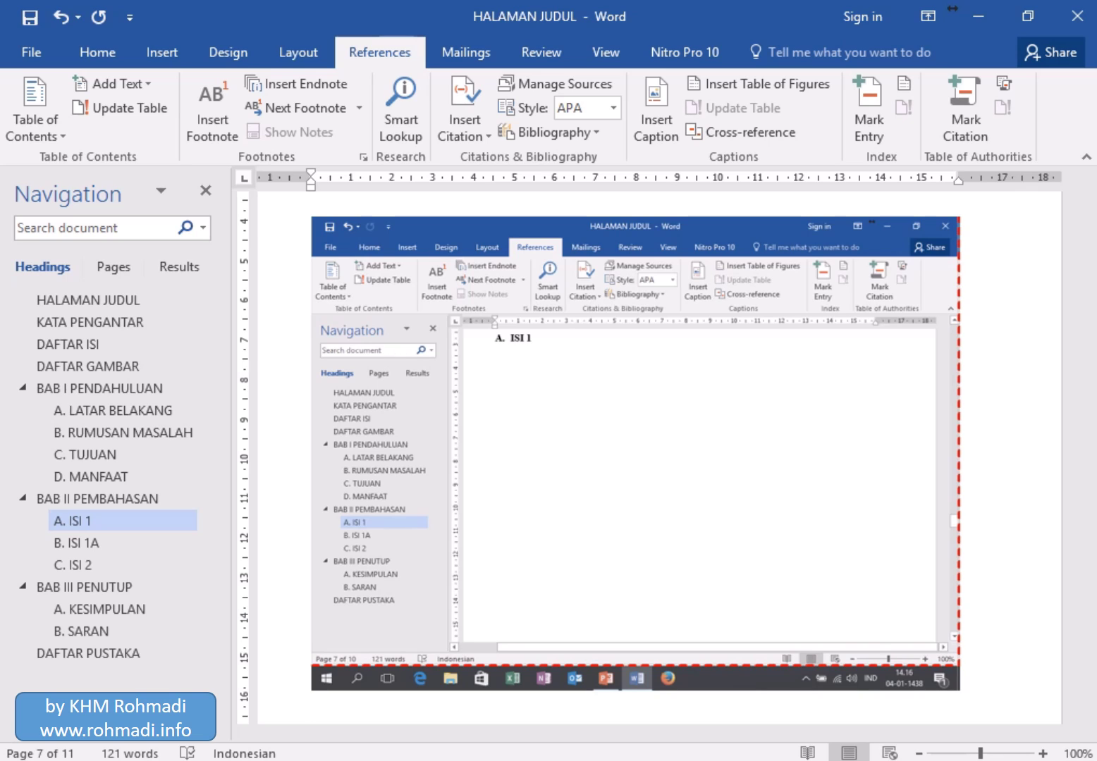
- Insert a Gambar caption with the text Gambar Baru Saya below the screenshot in section A. ISI 1
click(660, 136)
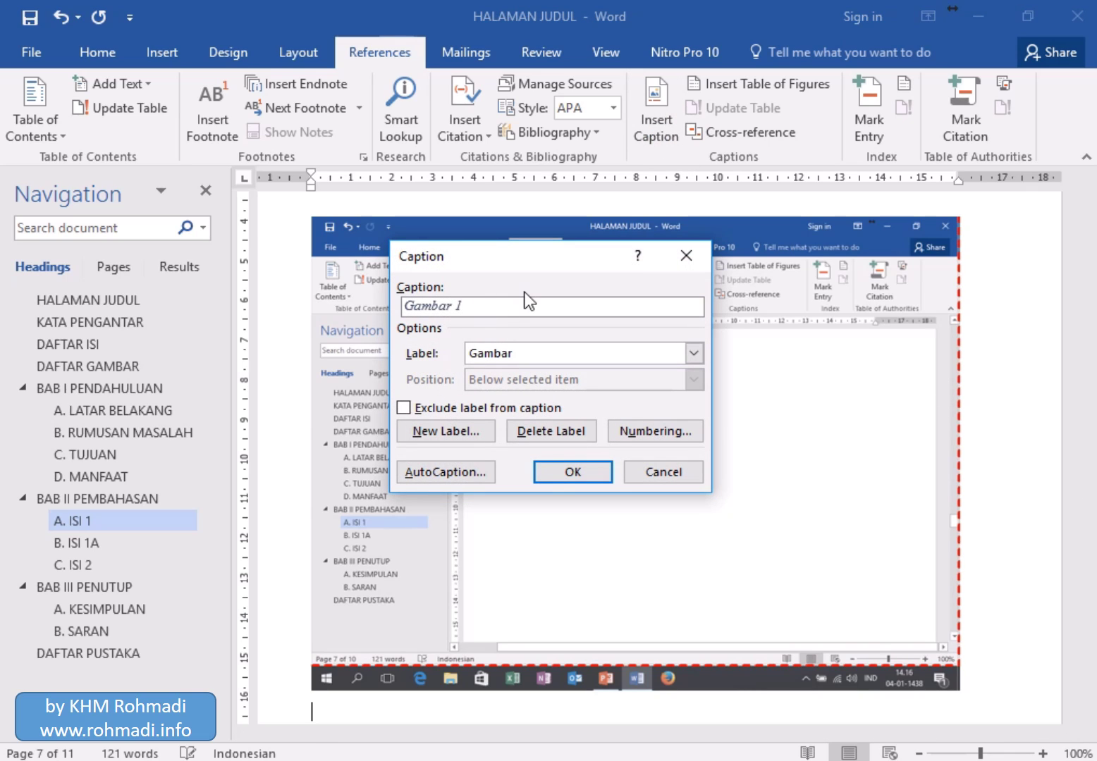
text(Gambar Baru Saya)
click(568, 472)
- Format the Gambar Baru Saya caption as non-italic text in size 10 and centre it below the screenshot
click(277, 719)
click(363, 643)
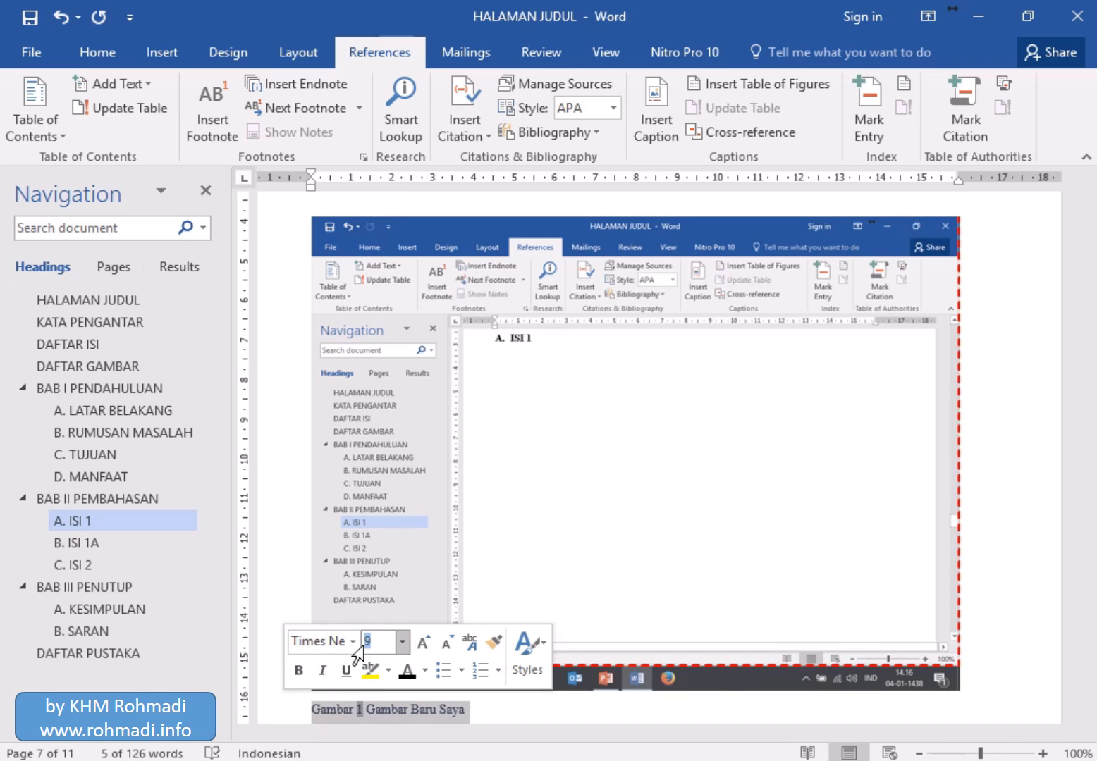
text(10)
key(Return)
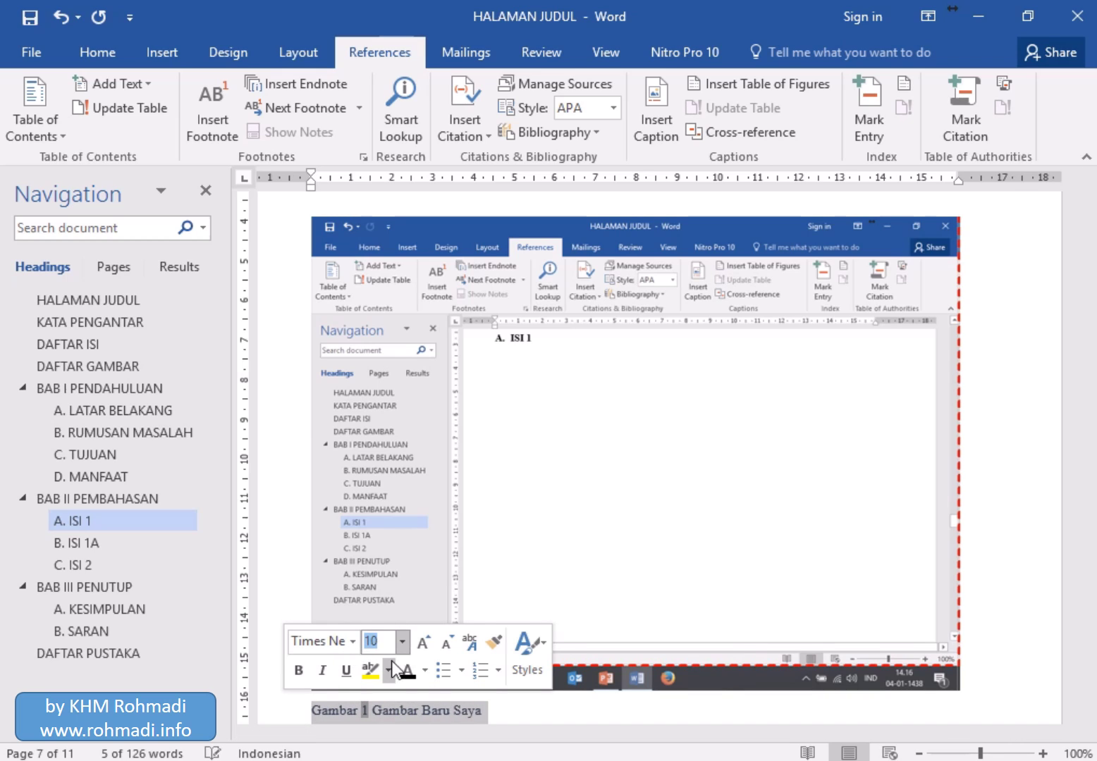
click(399, 710)
key(ctrl+e)
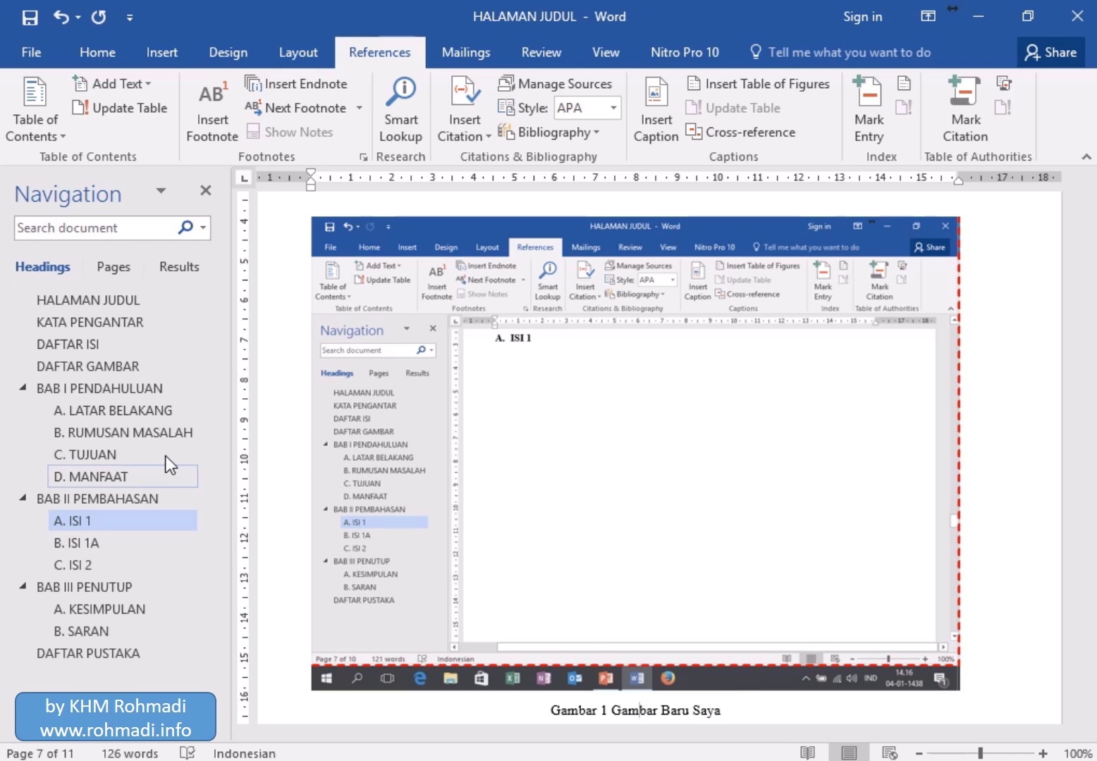
- Update the entire table of figures on the DAFTAR GAMBAR page to include the newly added caption
click(127, 370)
click(441, 270)
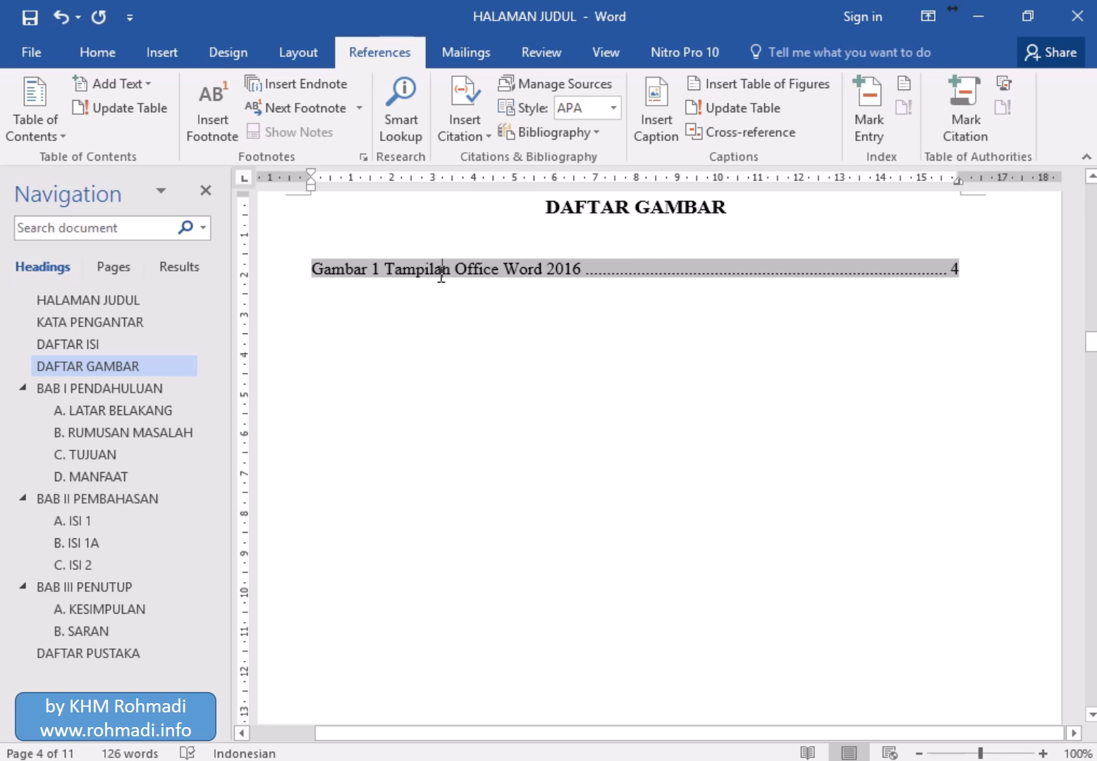
click(735, 110)
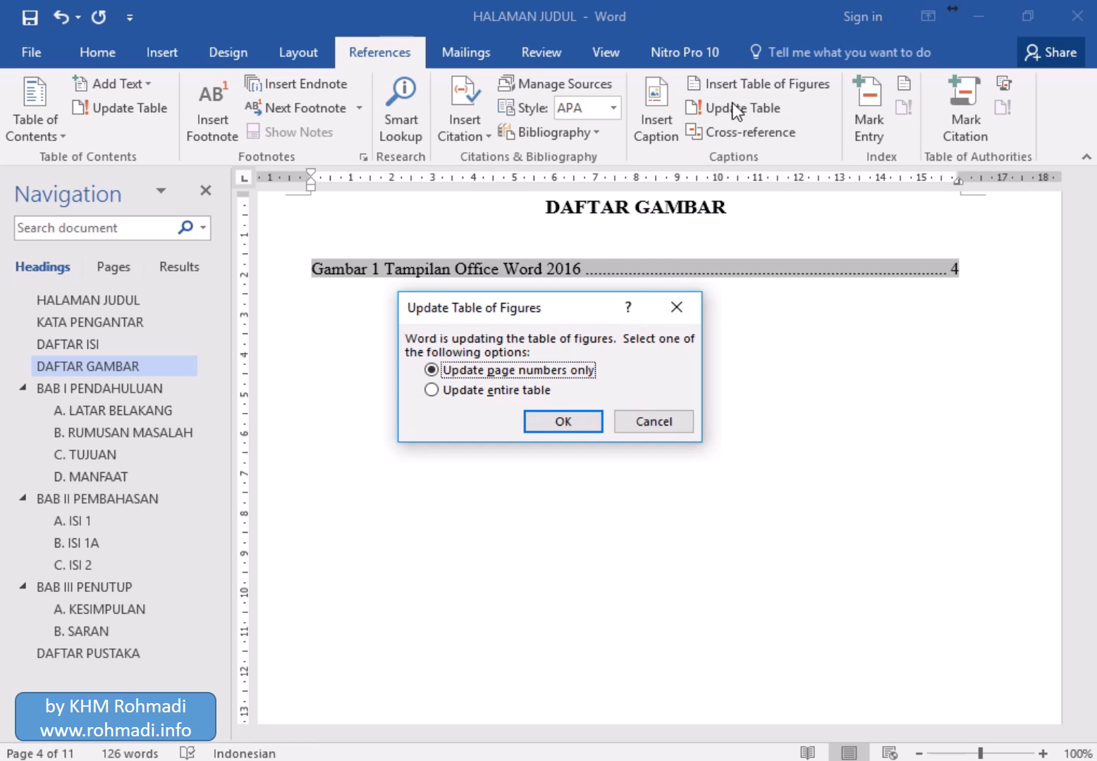
click(506, 391)
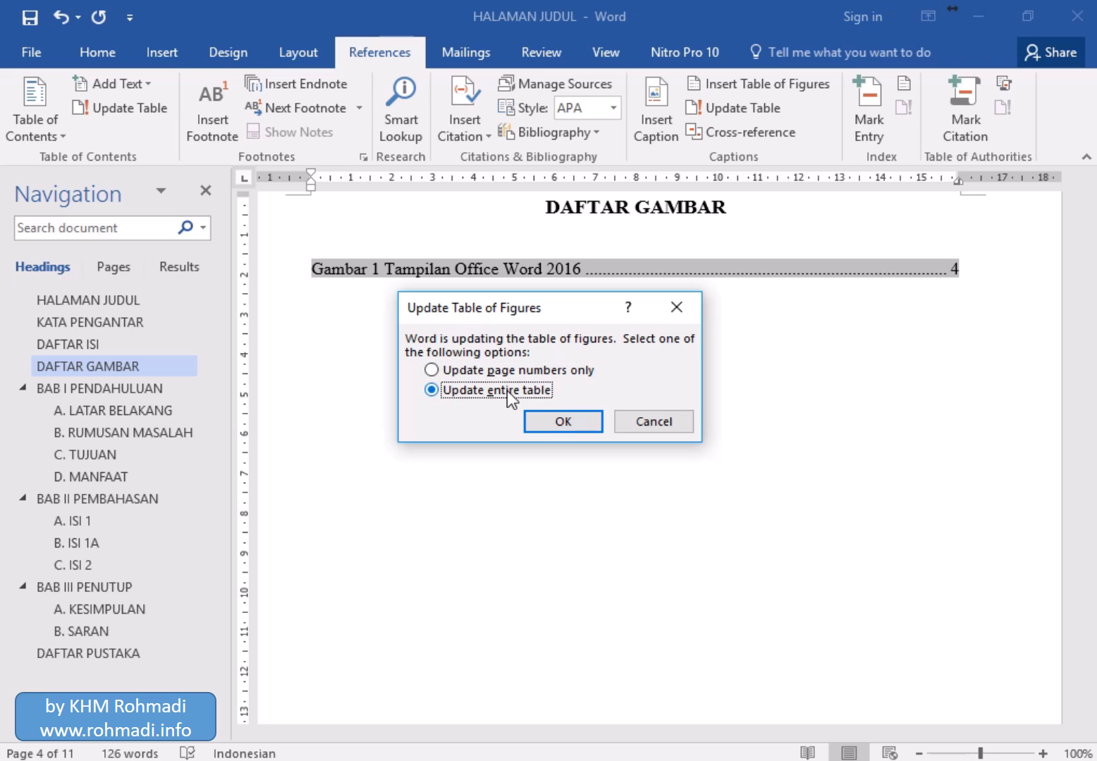
click(550, 420)
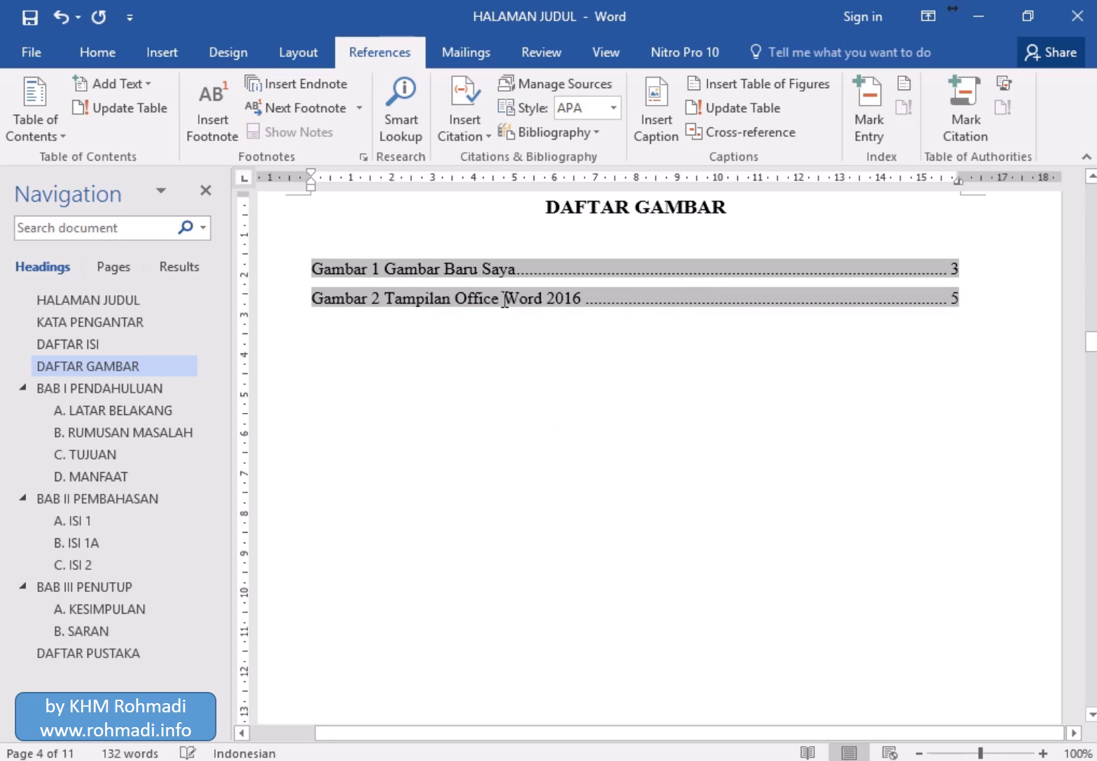
click(509, 330)
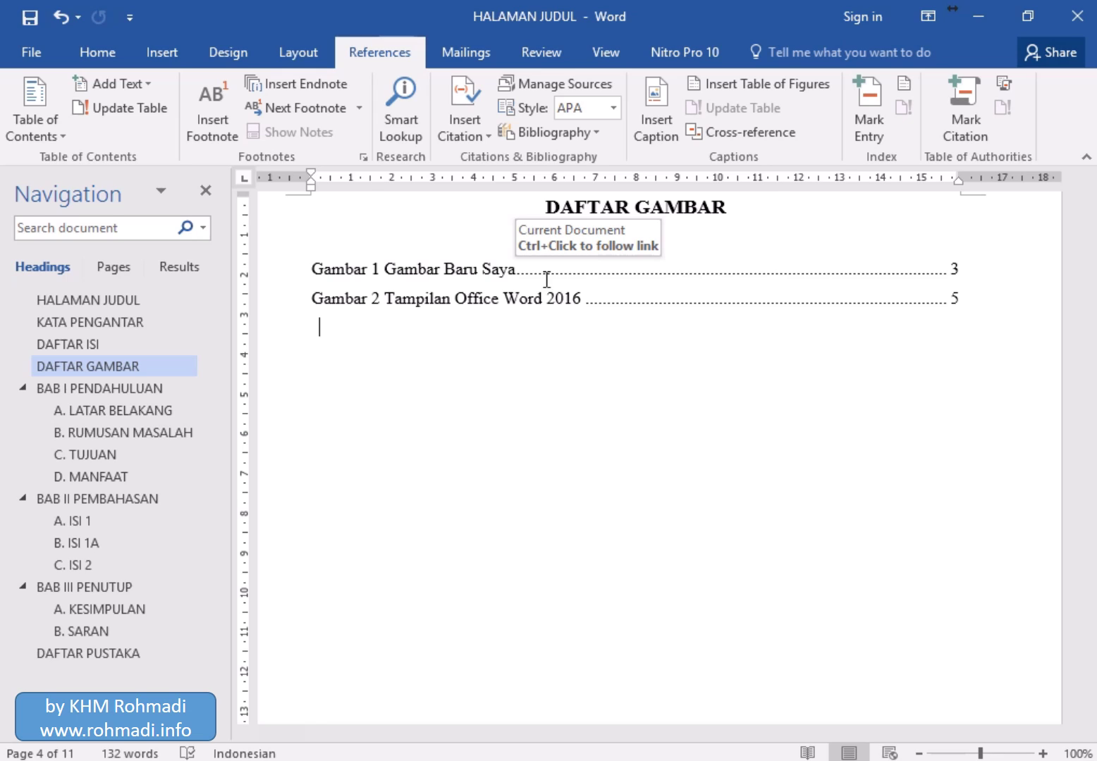
mouse_move(570, 9)
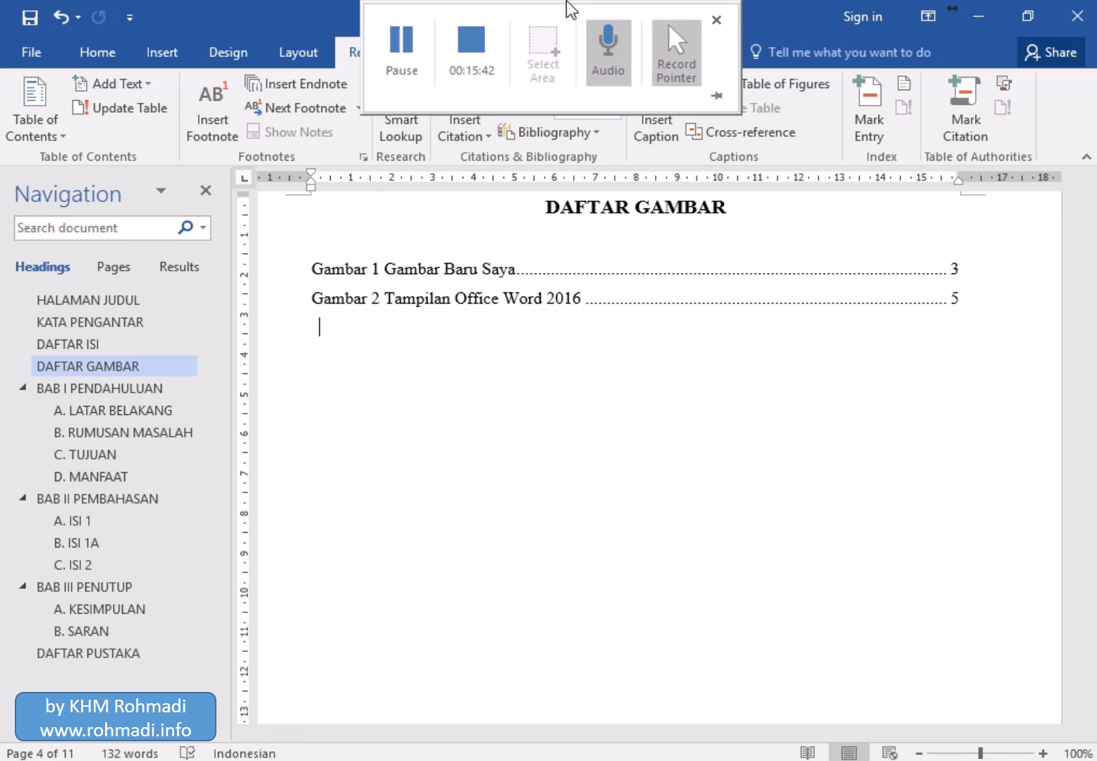